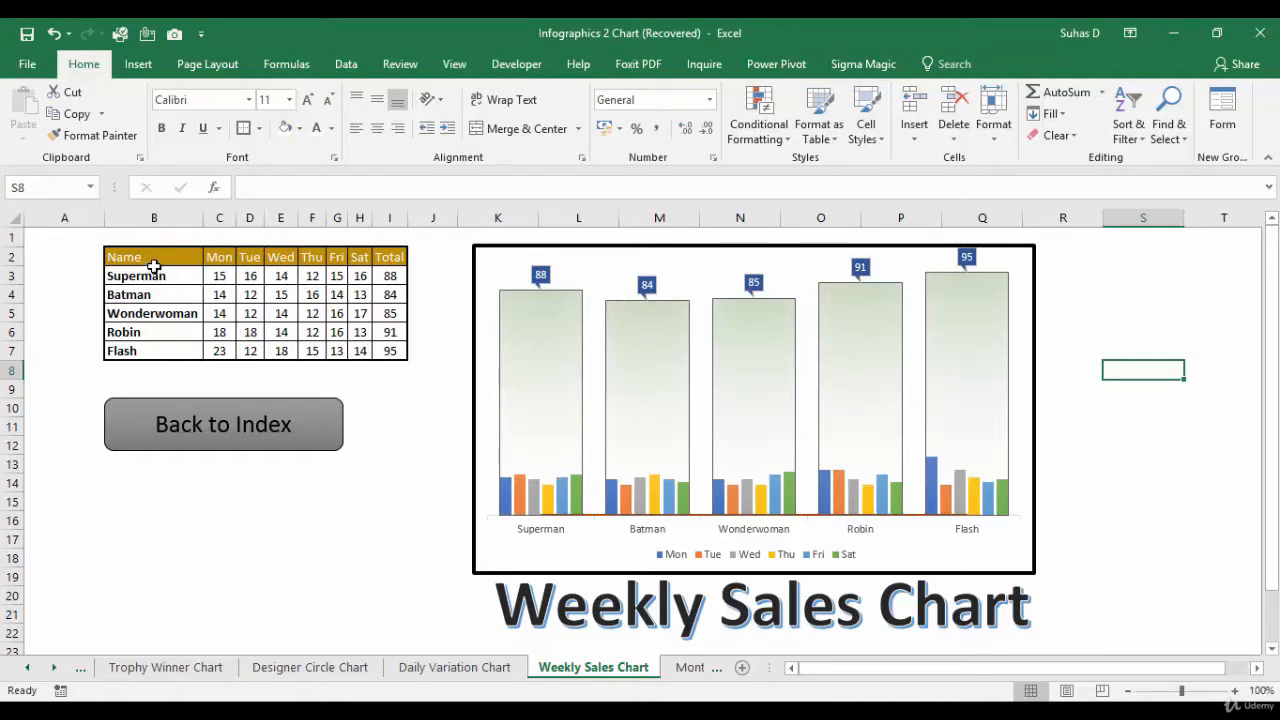
Step: Examine the weekly sales table's names, daily figures and totals, and how the finished chart shows them in labels and bars
left_click_drag(160, 257, 154, 345)
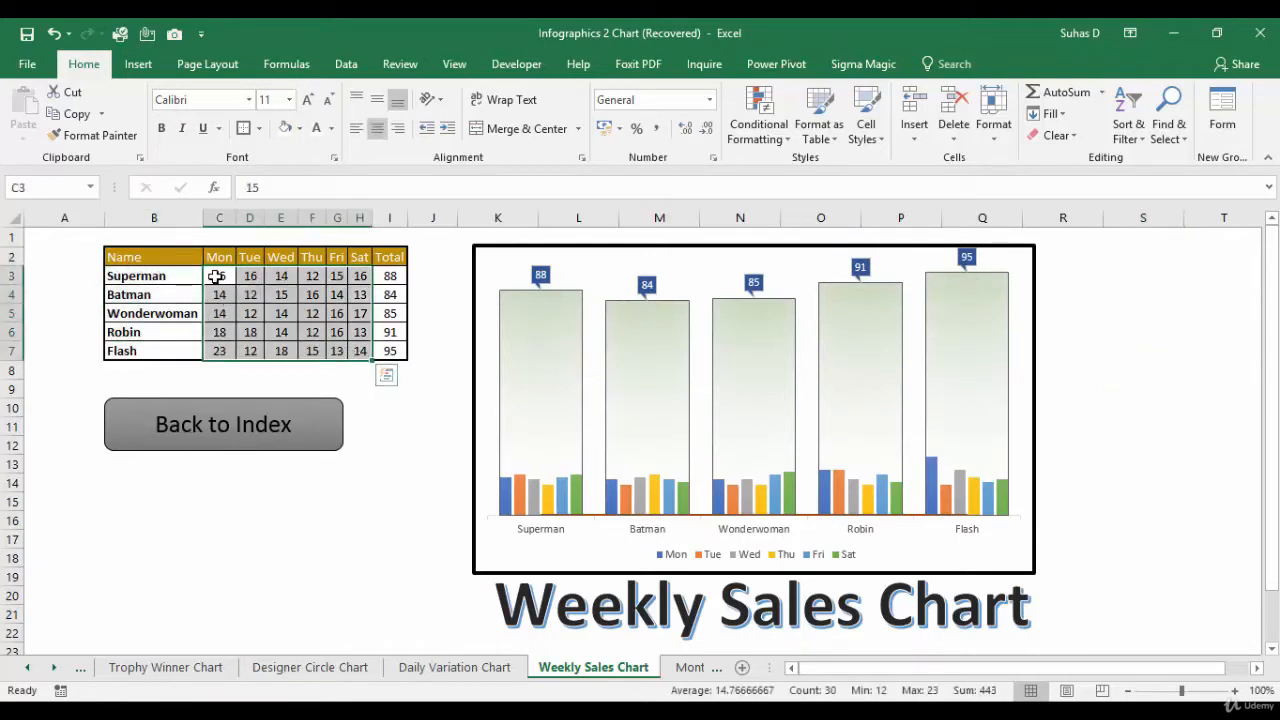
left_click_drag(216, 277, 358, 352)
left_click(425, 277)
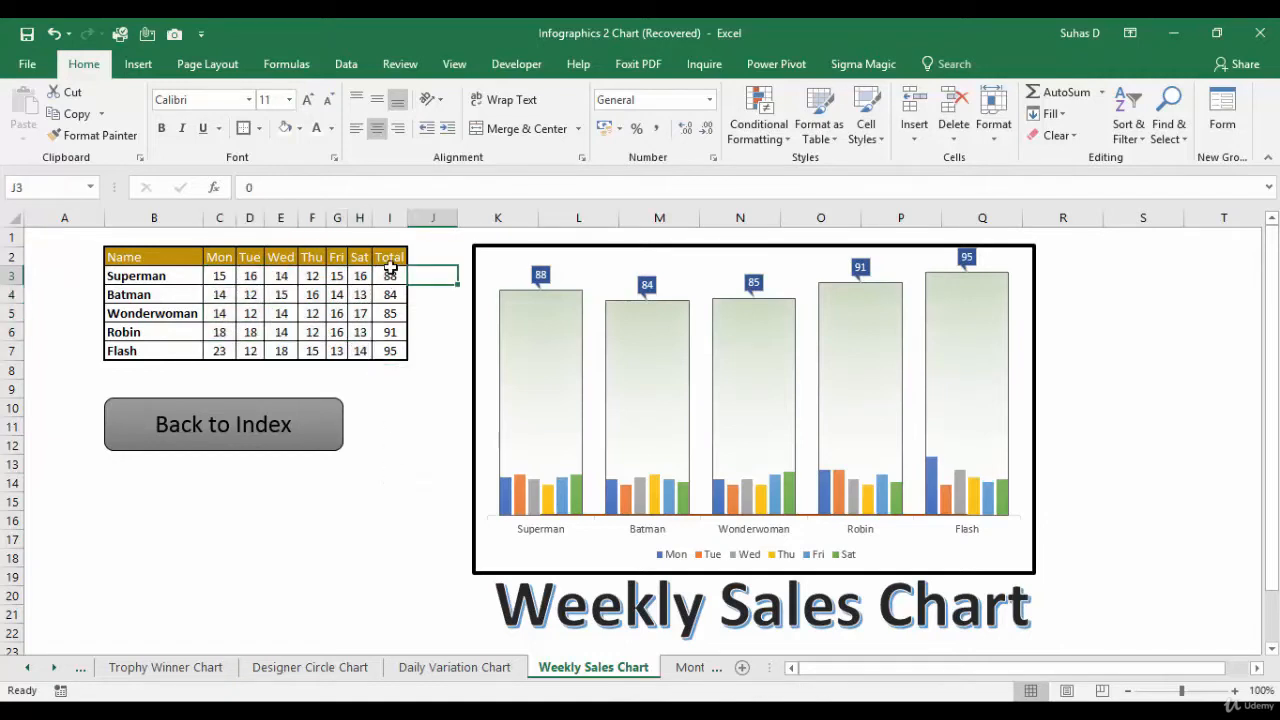
left_click_drag(390, 265, 392, 360)
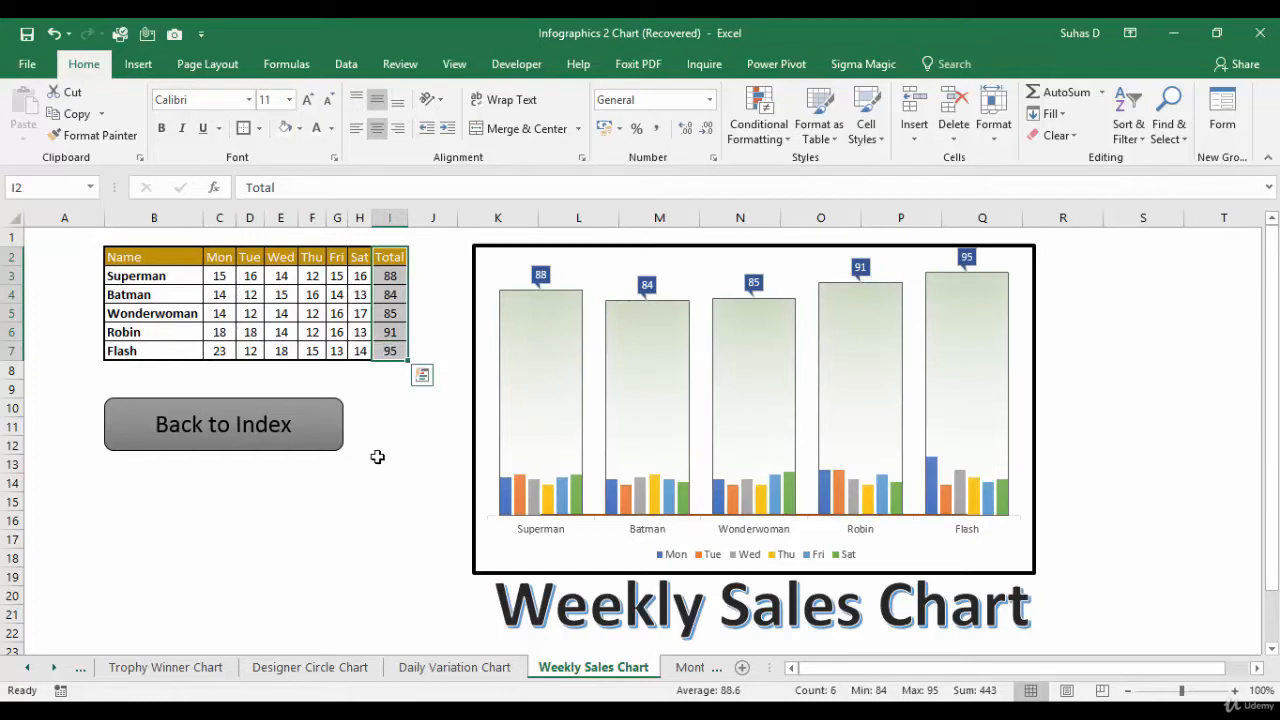
left_click(392, 275)
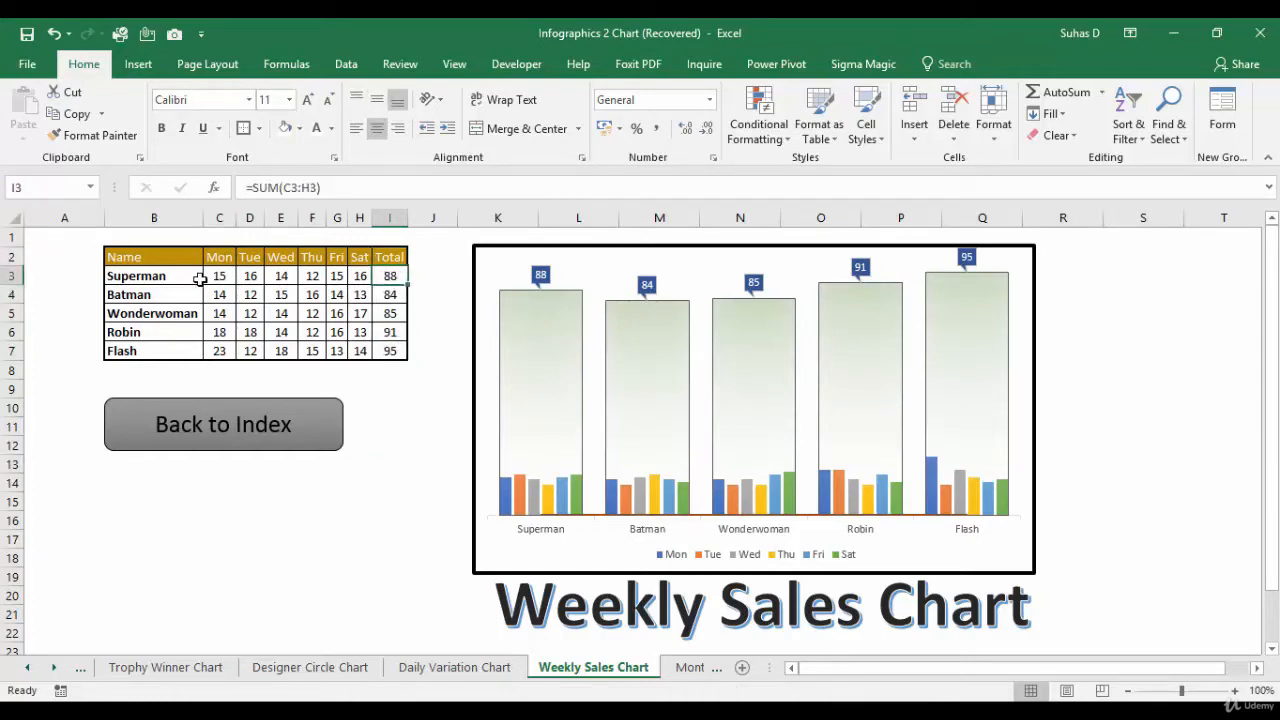
left_click_drag(229, 275, 390, 352)
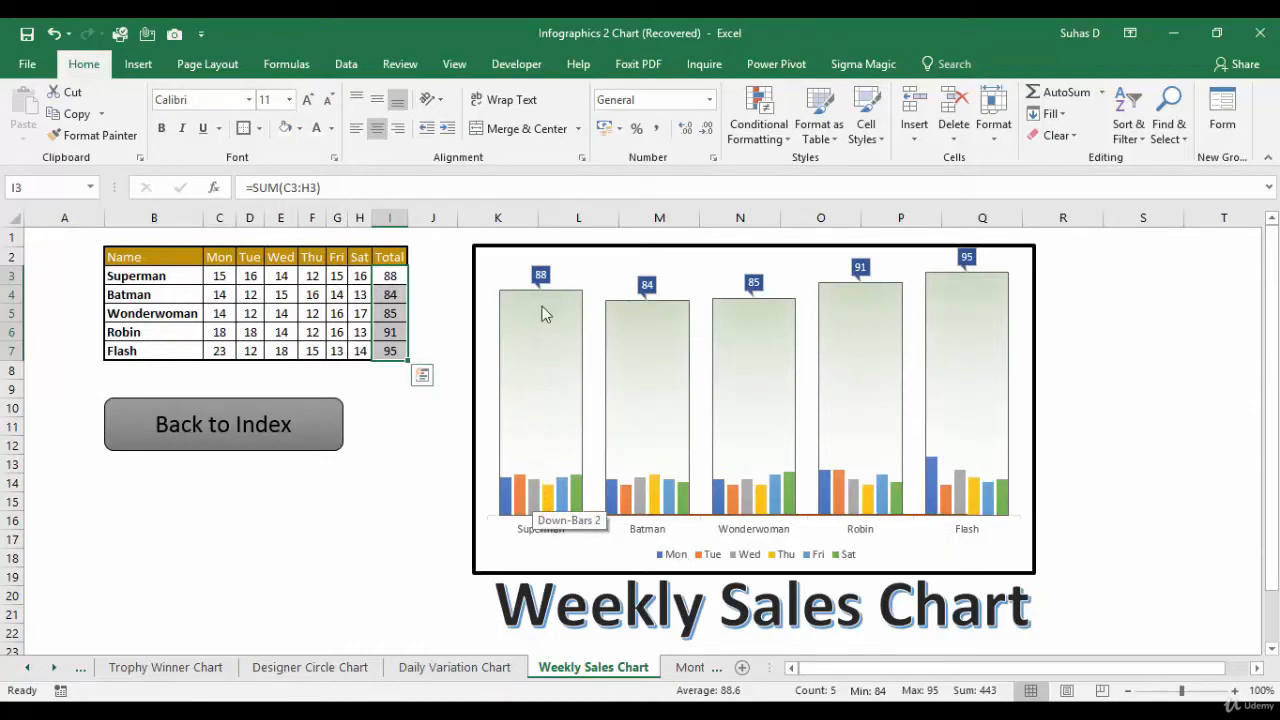
mouse_move(542, 297)
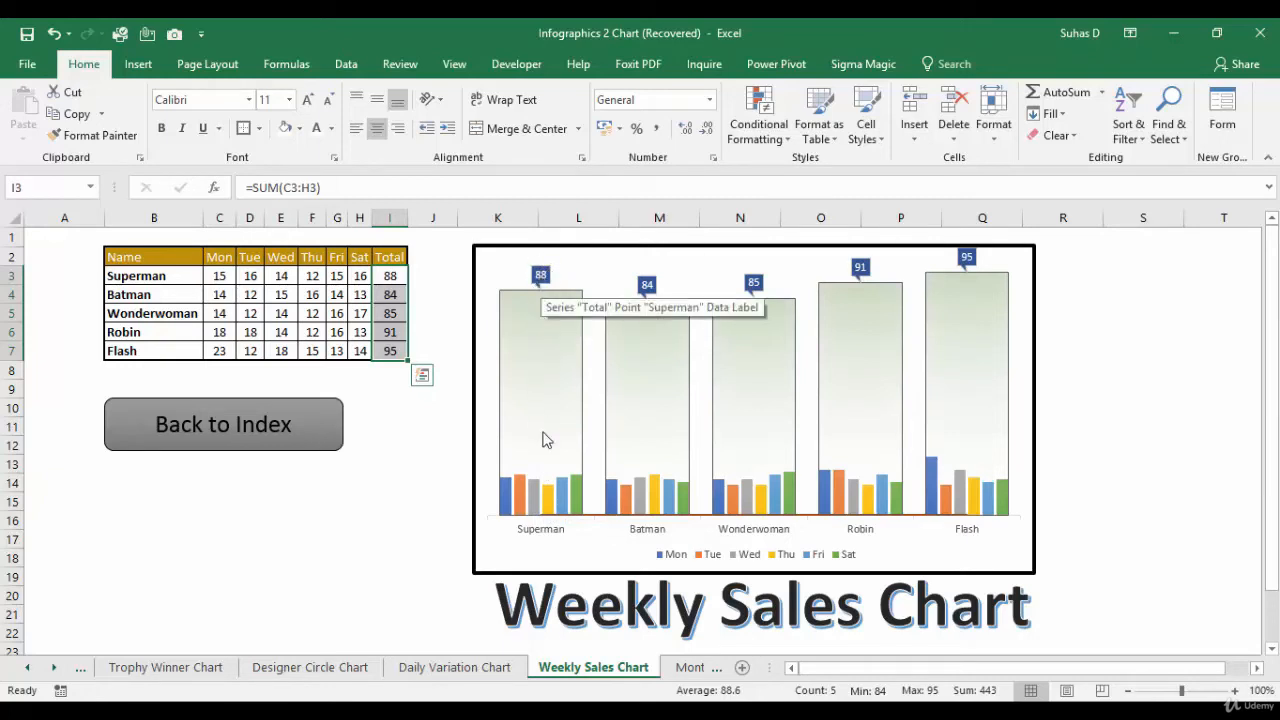
left_click(546, 536)
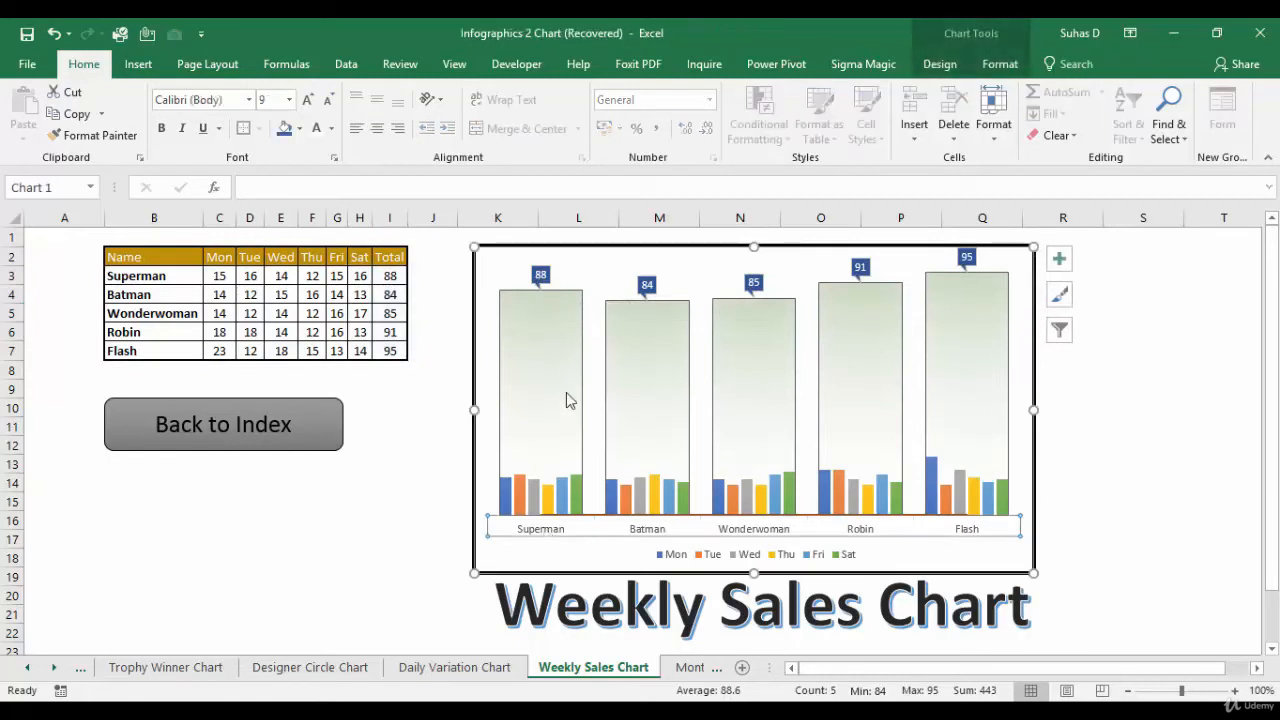
left_click(546, 278)
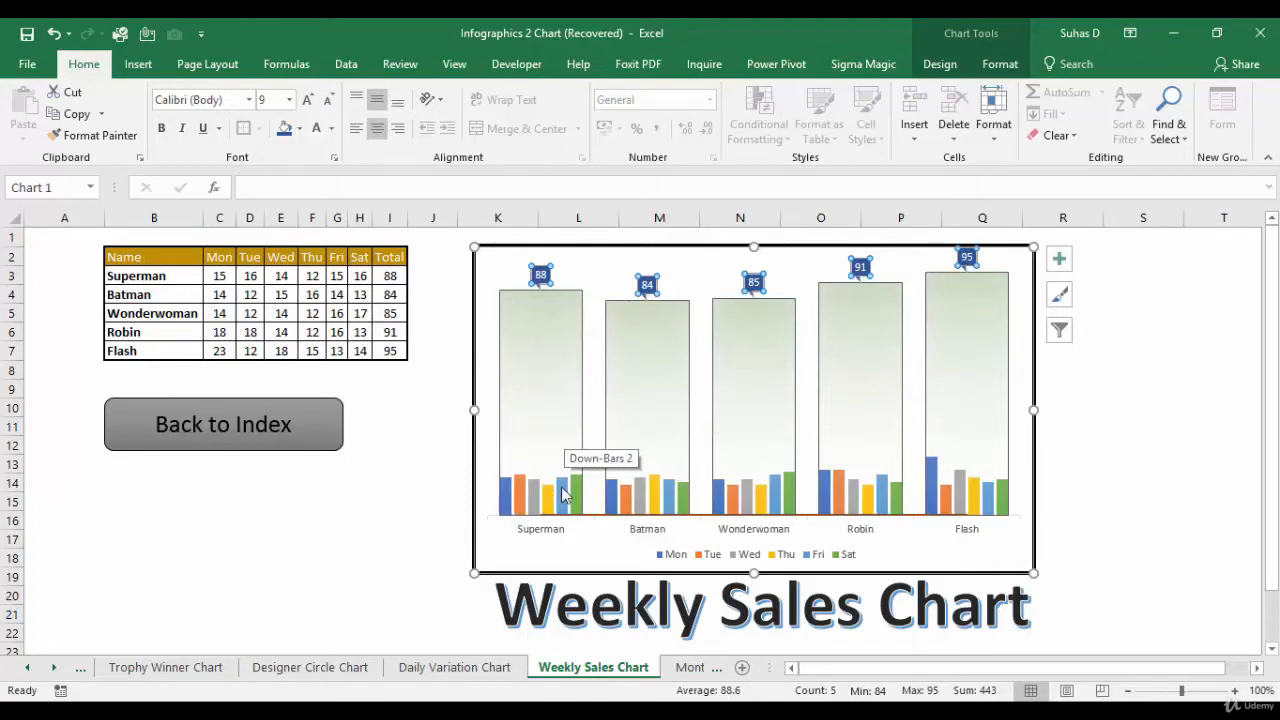
left_click(563, 296)
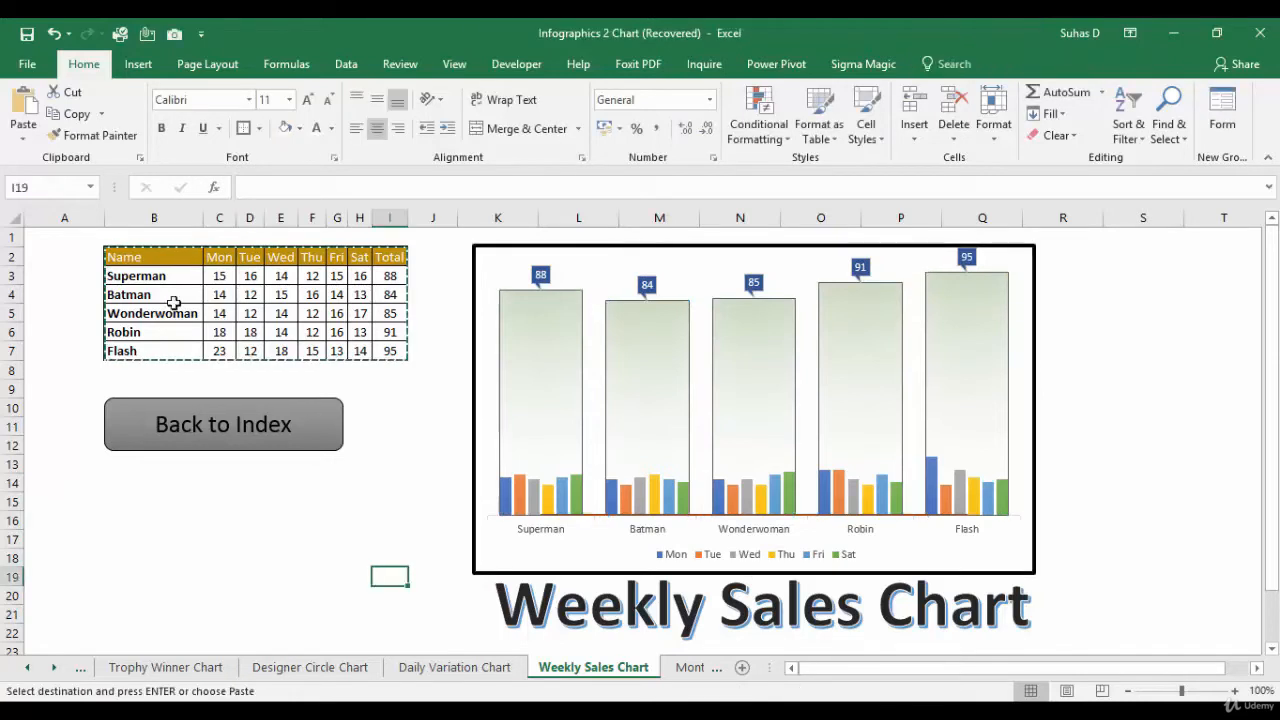
Step: Copy the sales table B2:I7 and paste it at cell B2 of the empty Sheet4 in the Book1 workbook
left_click_drag(134, 252, 380, 352)
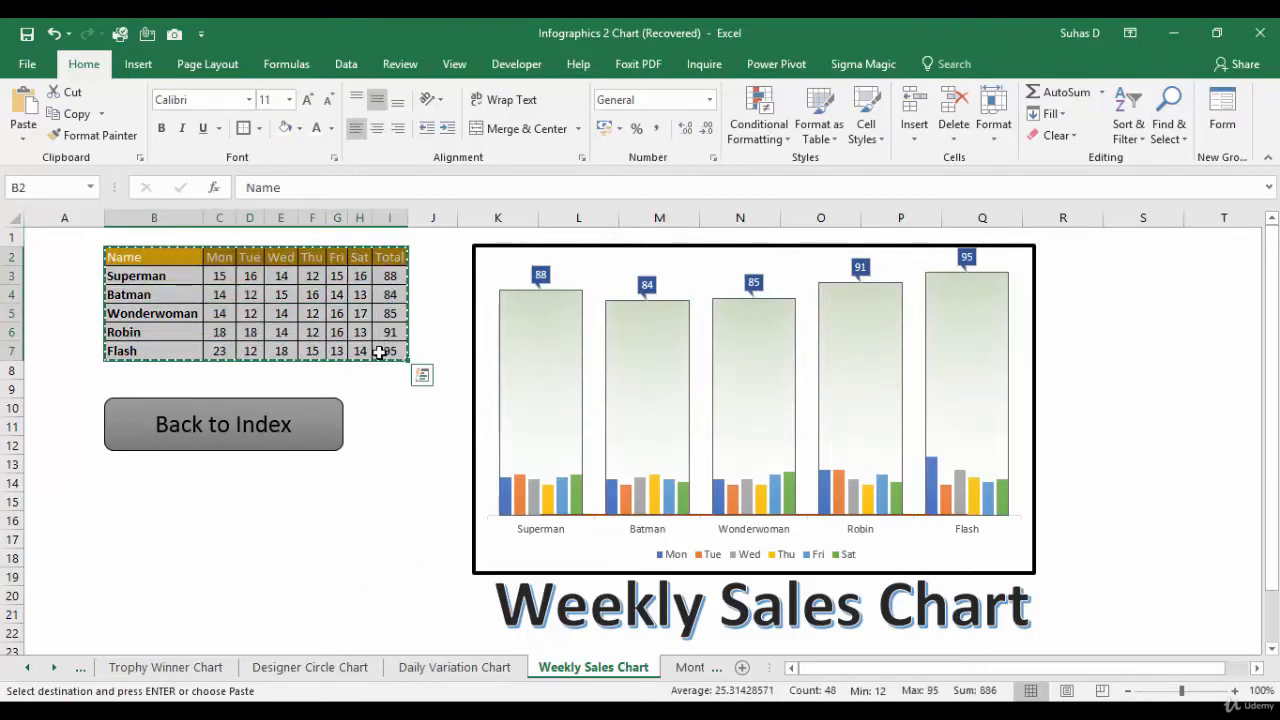
key("alt+Tab")
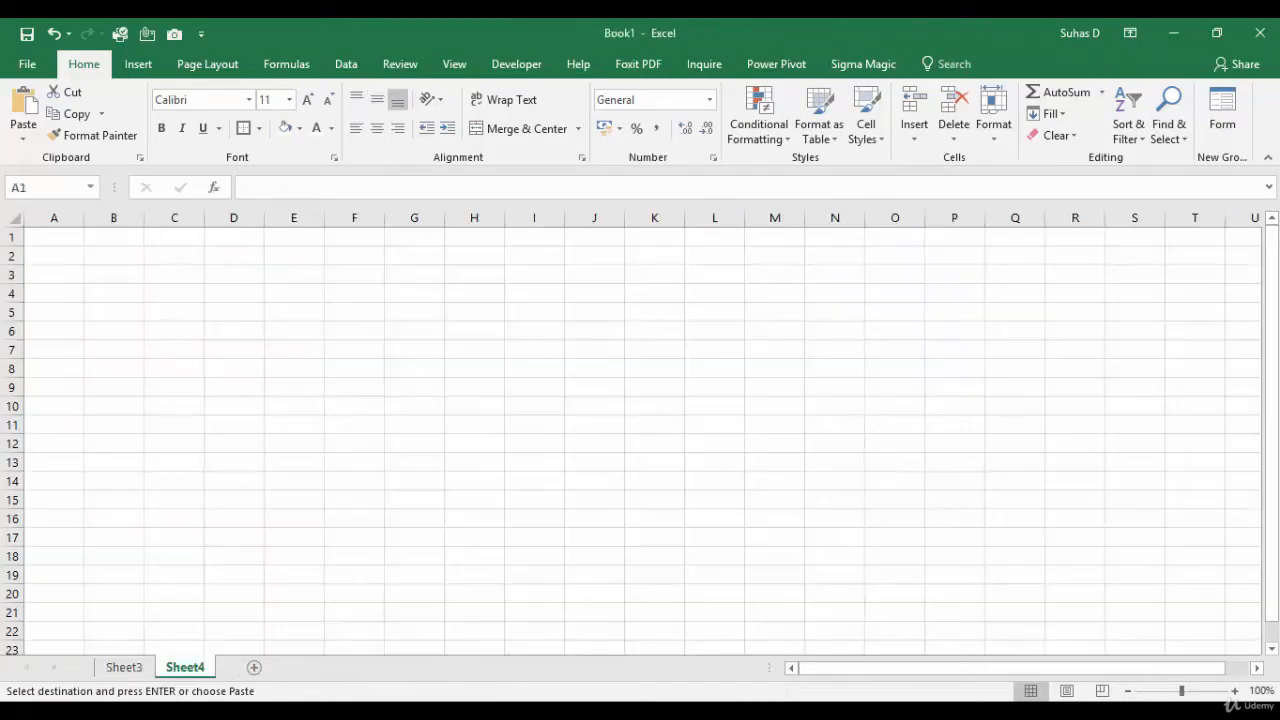
left_click(99, 258)
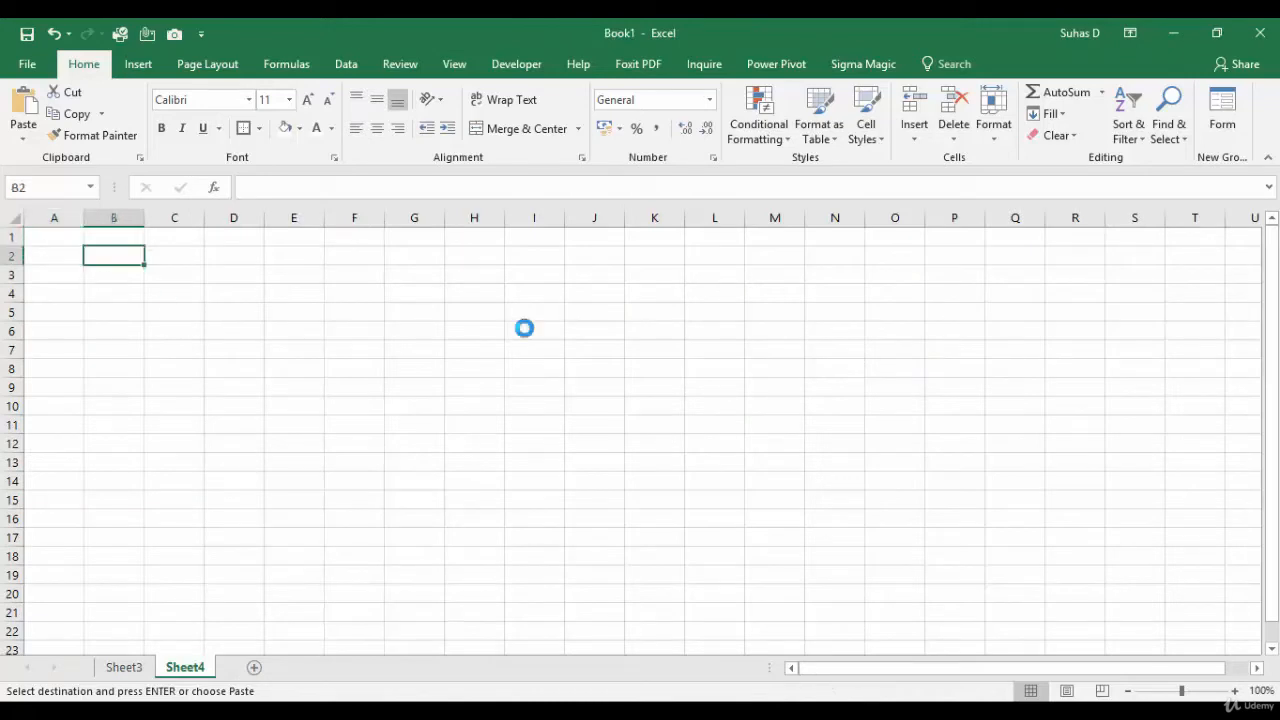
key("ctrl+v")
left_click(400, 508)
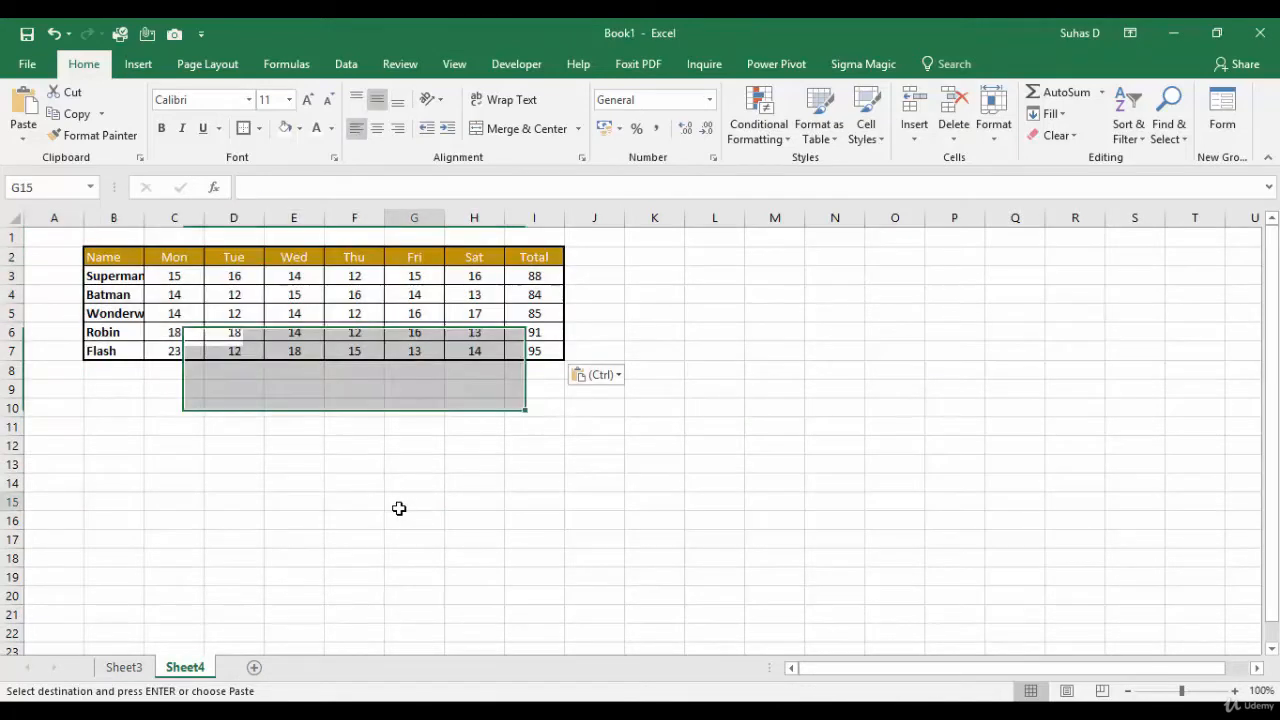
Step: Add a column headed "Bottom" in J2 beside Total and fill J3:J7 with 0
left_click(593, 256)
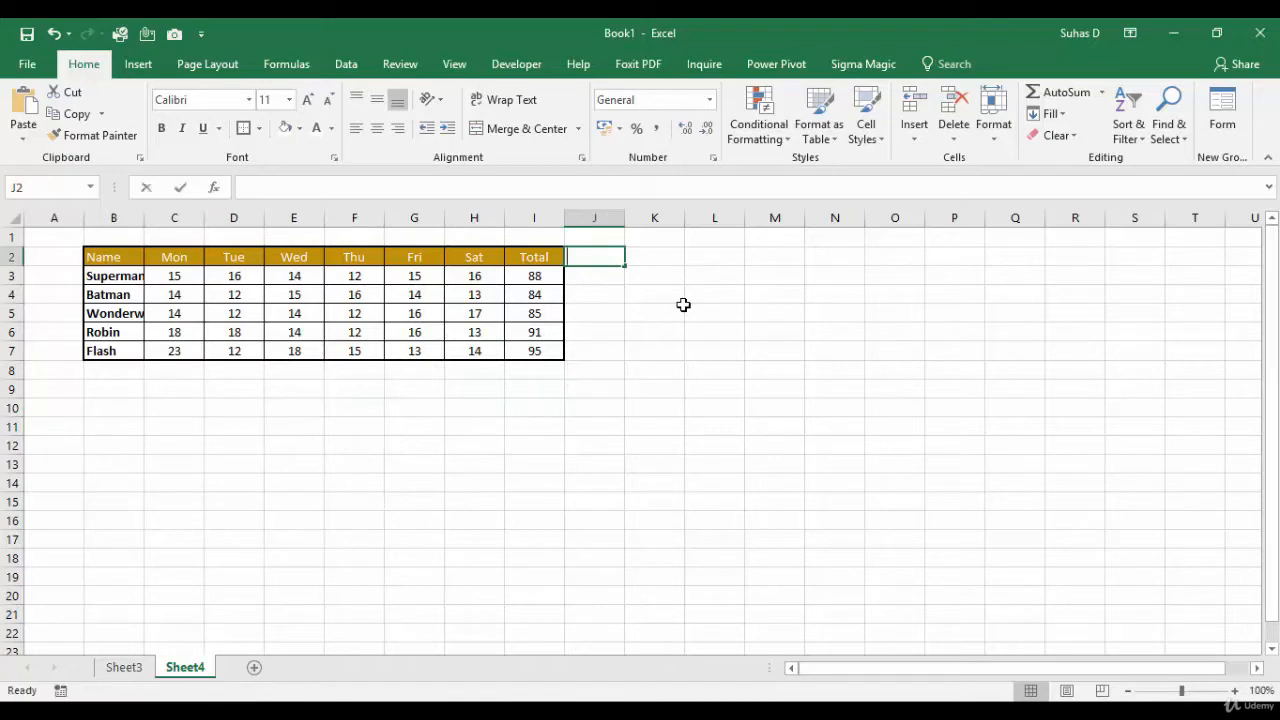
type("Bottom")
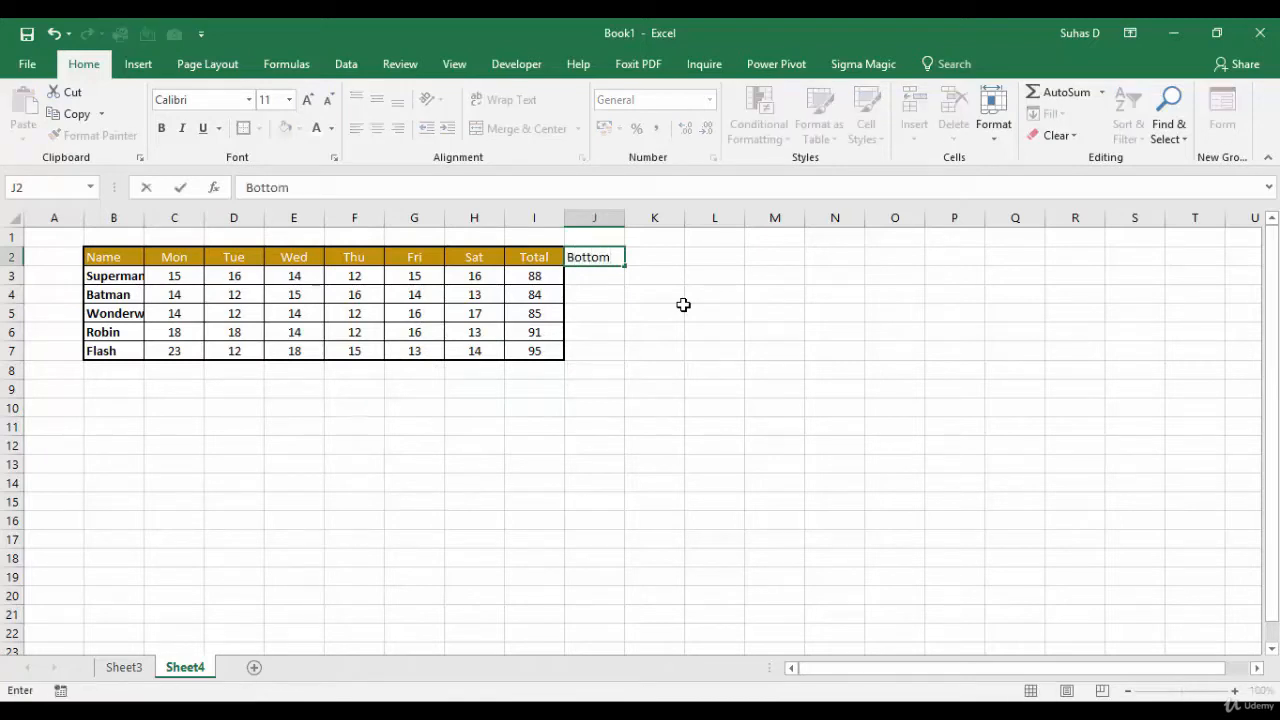
key("Return")
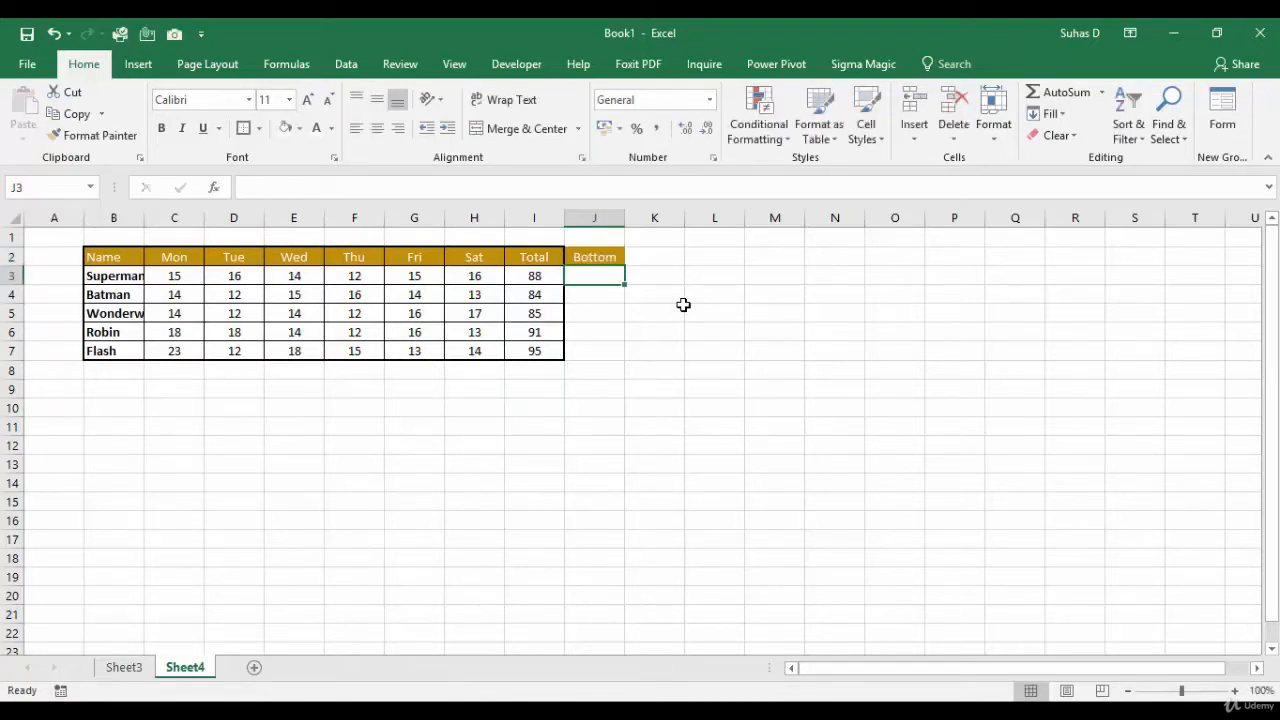
type("0")
key("Return")
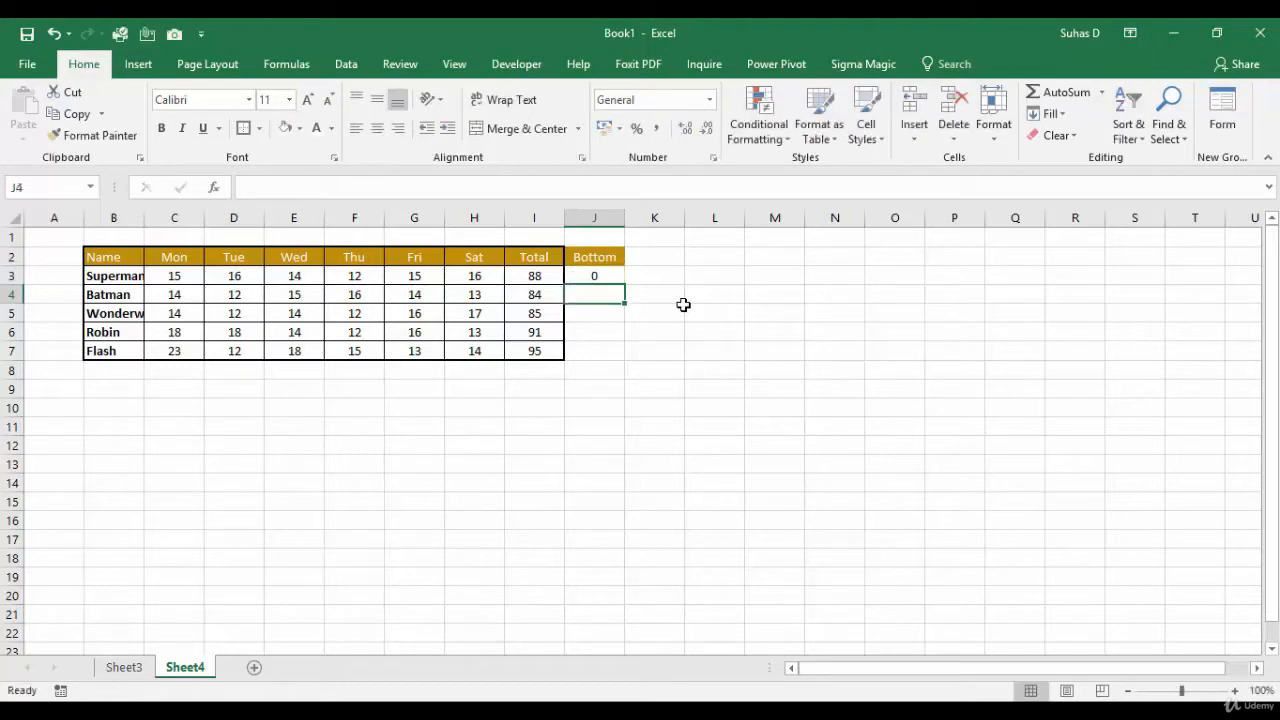
left_click(597, 277)
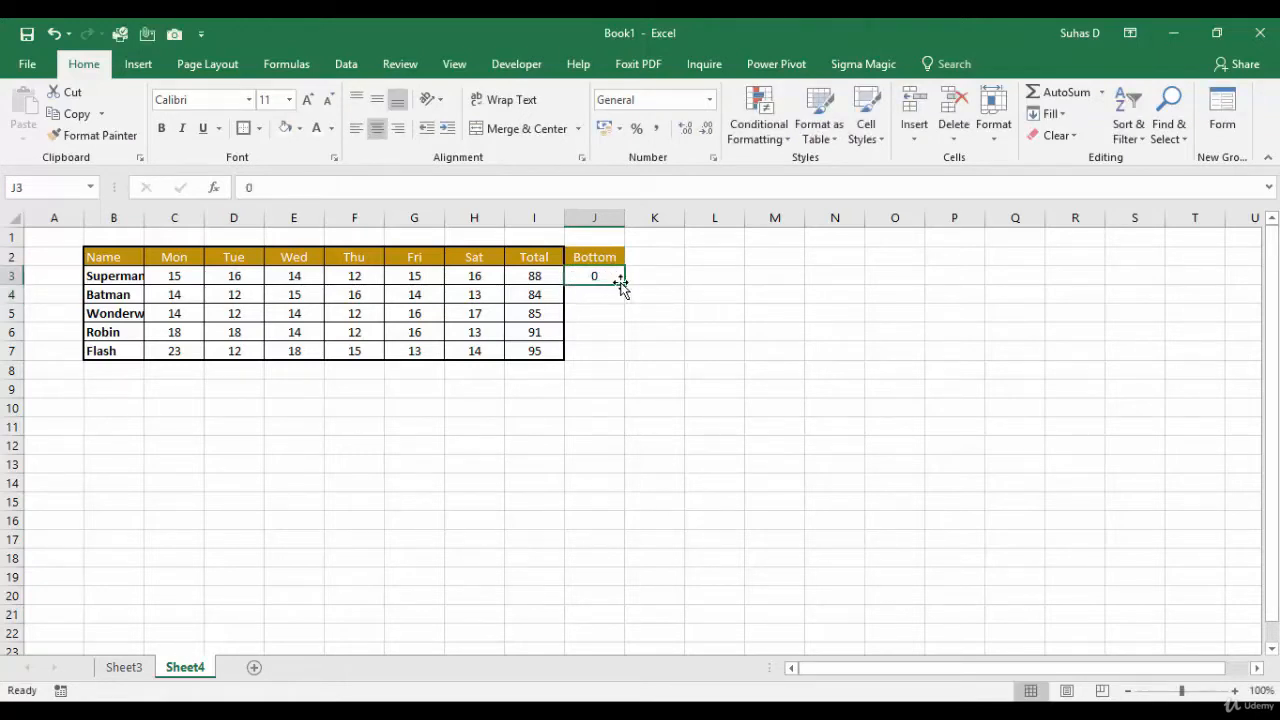
left_click_drag(624, 284, 626, 366)
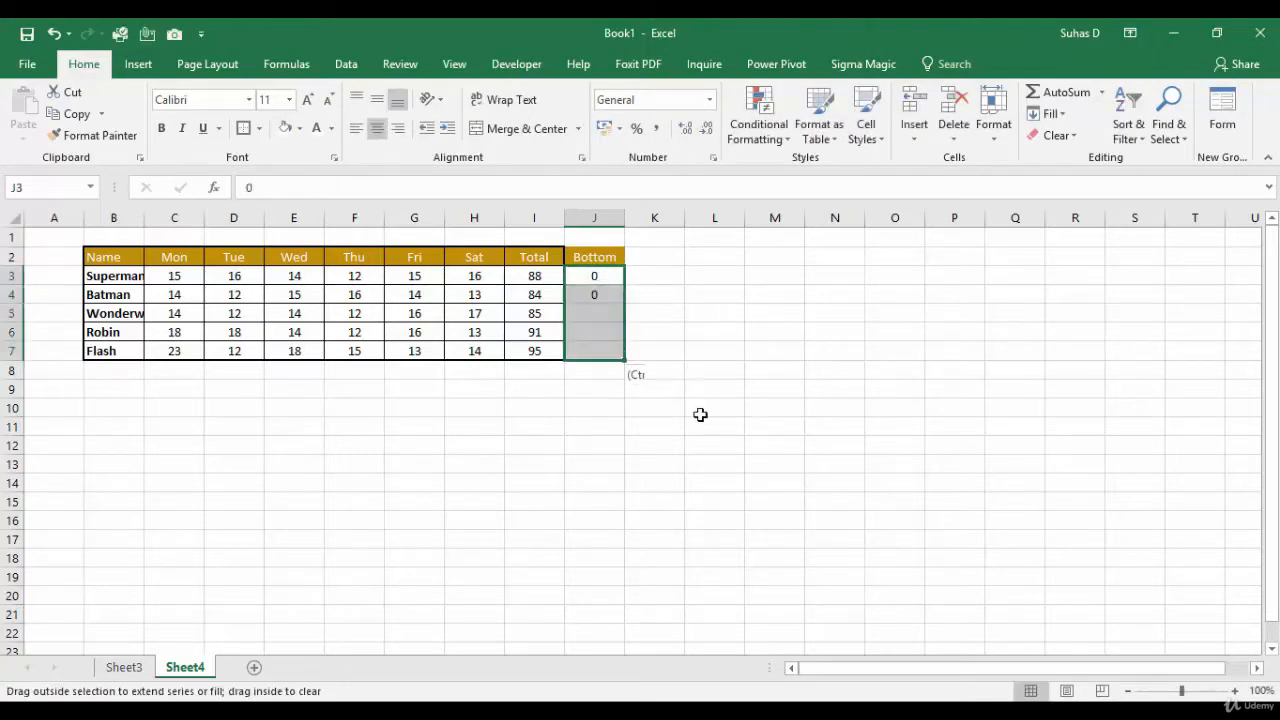
left_click(717, 439)
Step: Apply All Borders to the whole table B2:J7
left_click_drag(112, 257, 609, 343)
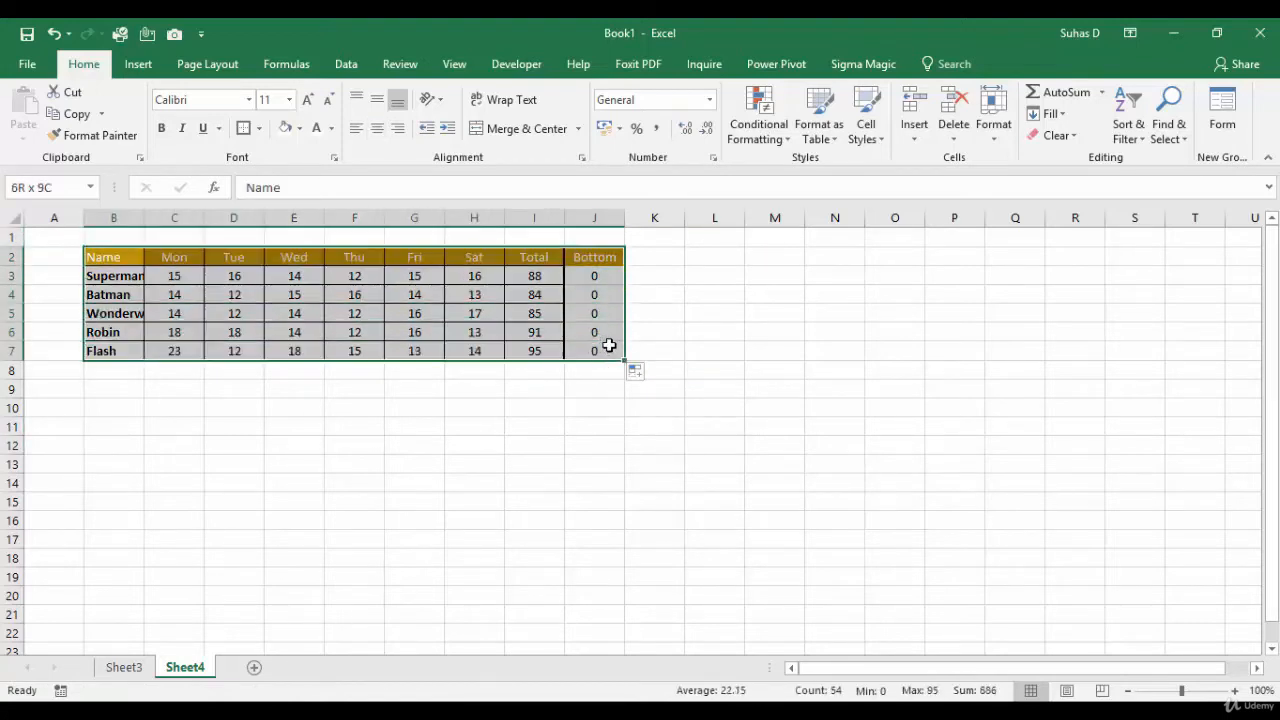
left_click(259, 128)
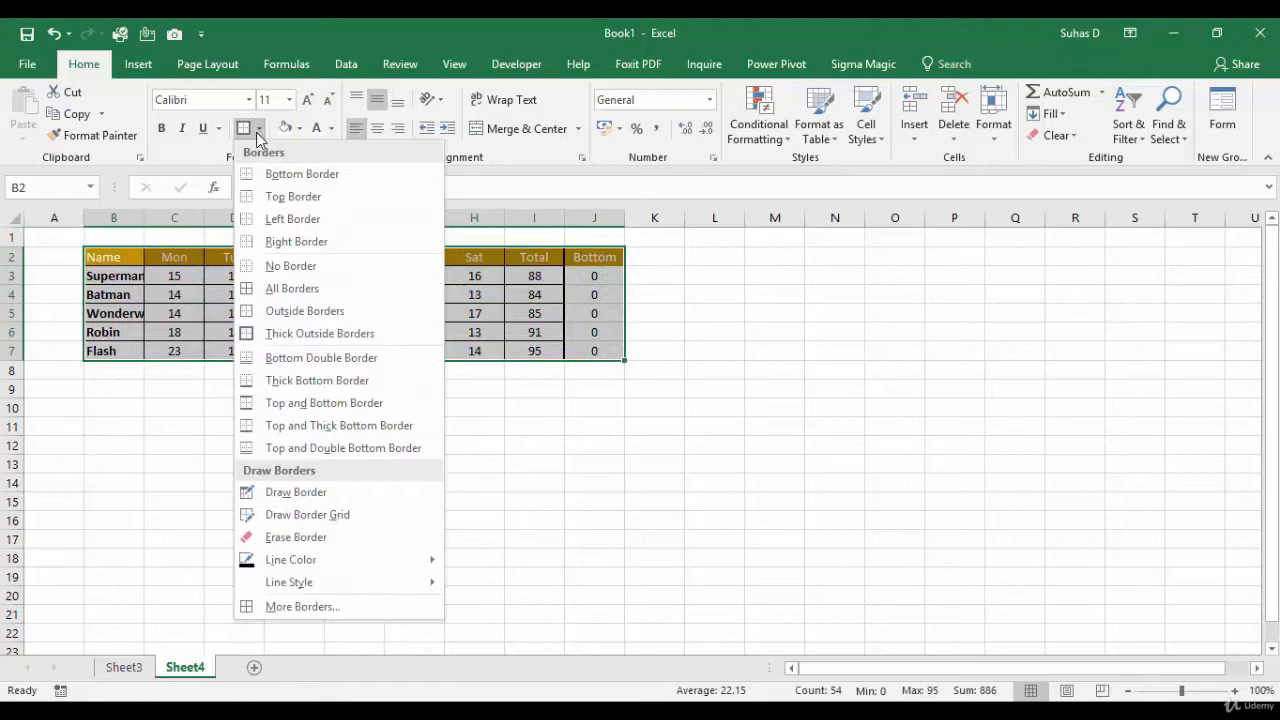
left_click(249, 290)
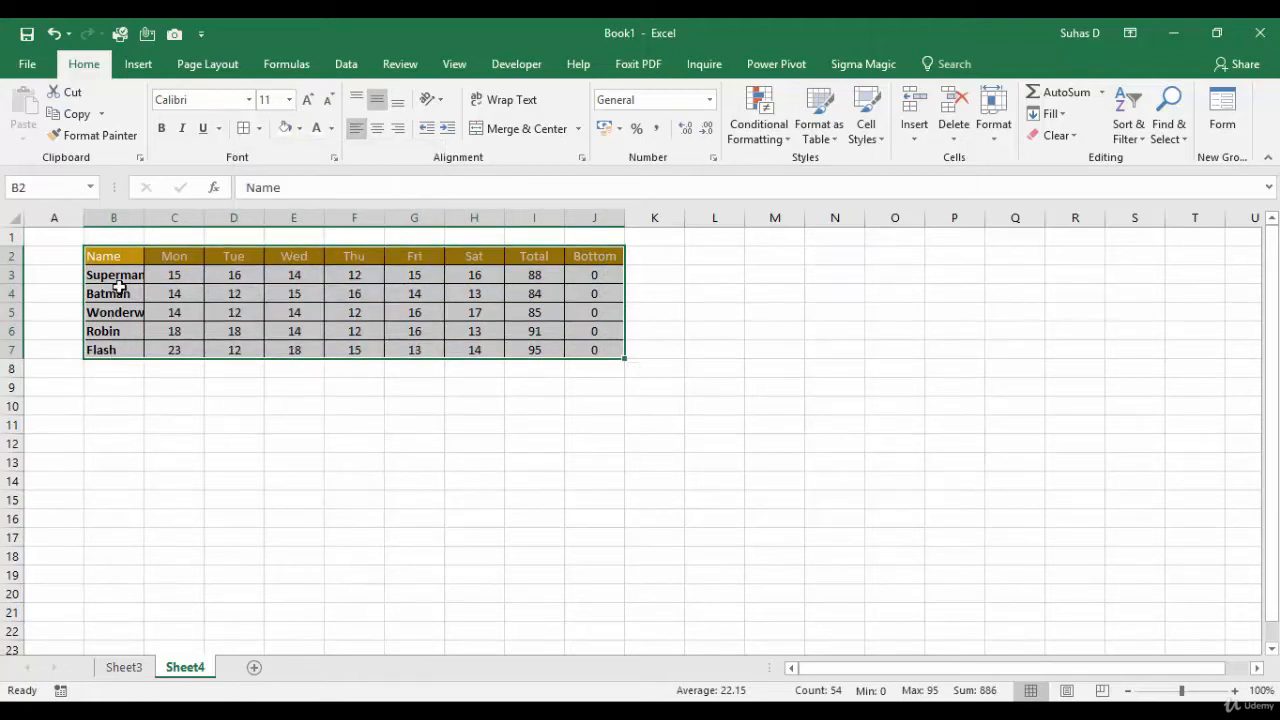
Step: Insert a 2-D Clustered Column chart from the table B2:J7 and place it beside the table, starting at column K
left_click_drag(108, 255, 596, 340)
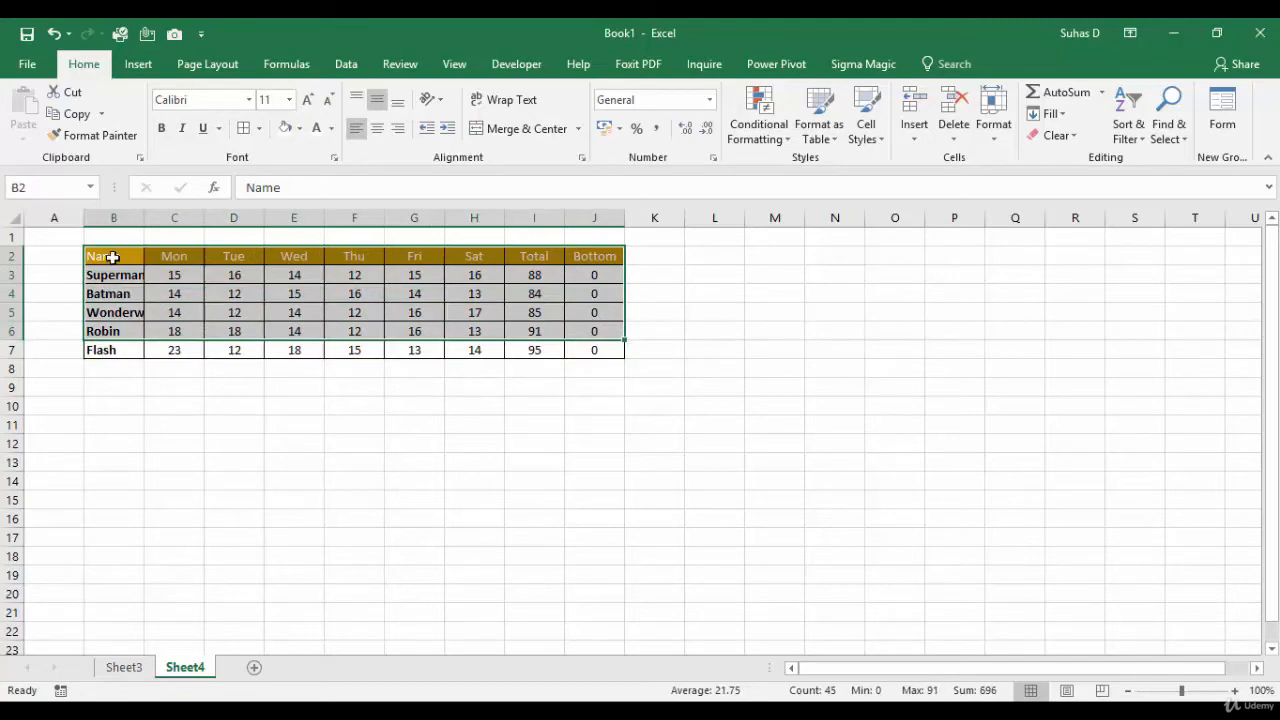
left_click_drag(106, 256, 600, 346)
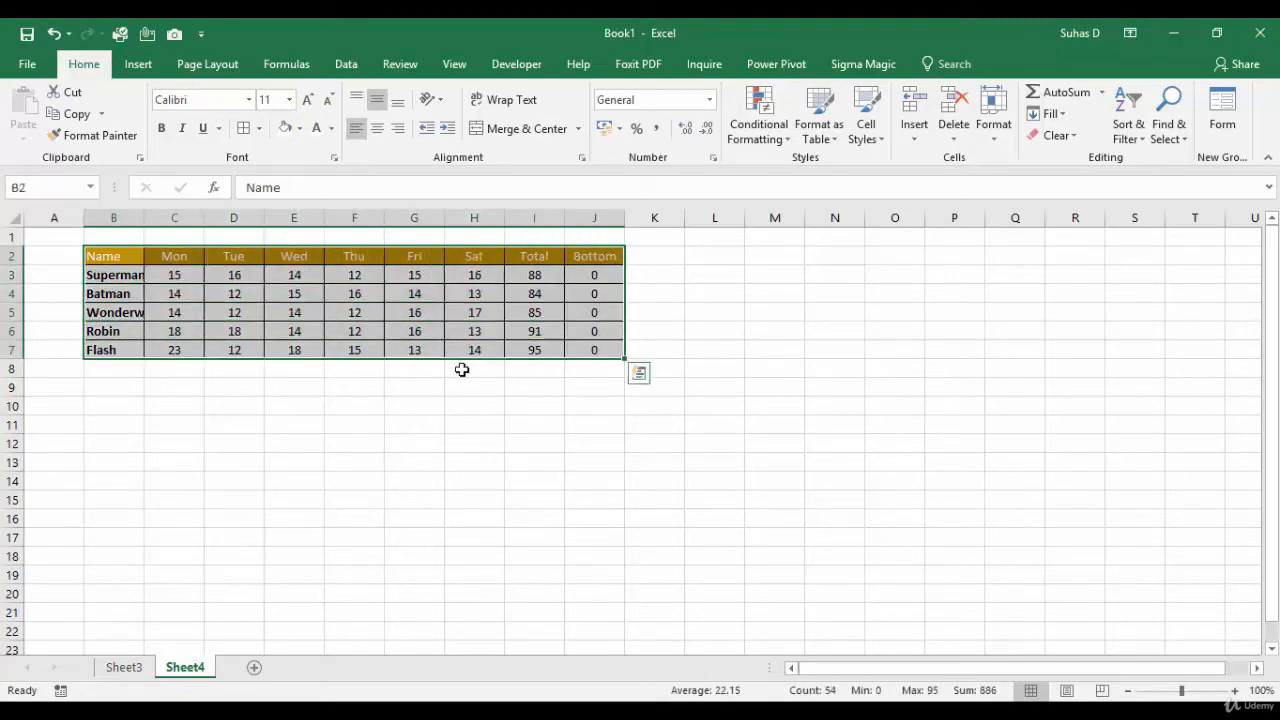
left_click(138, 65)
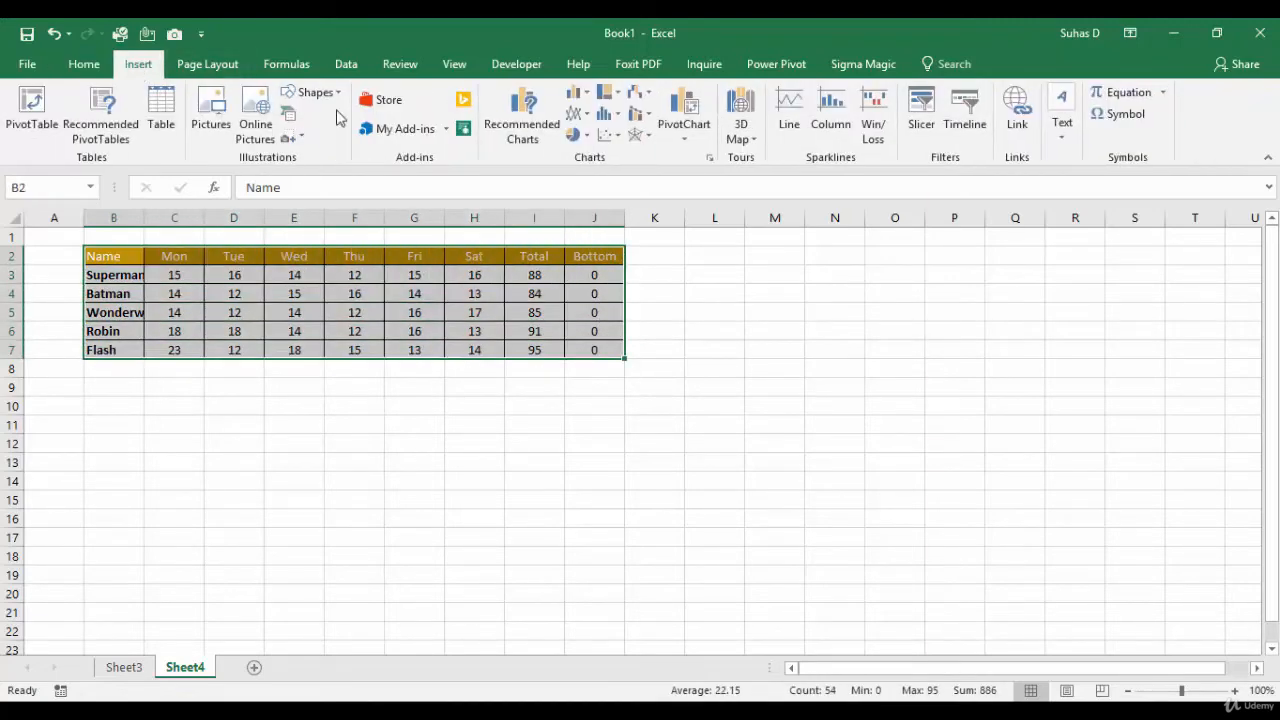
left_click(590, 93)
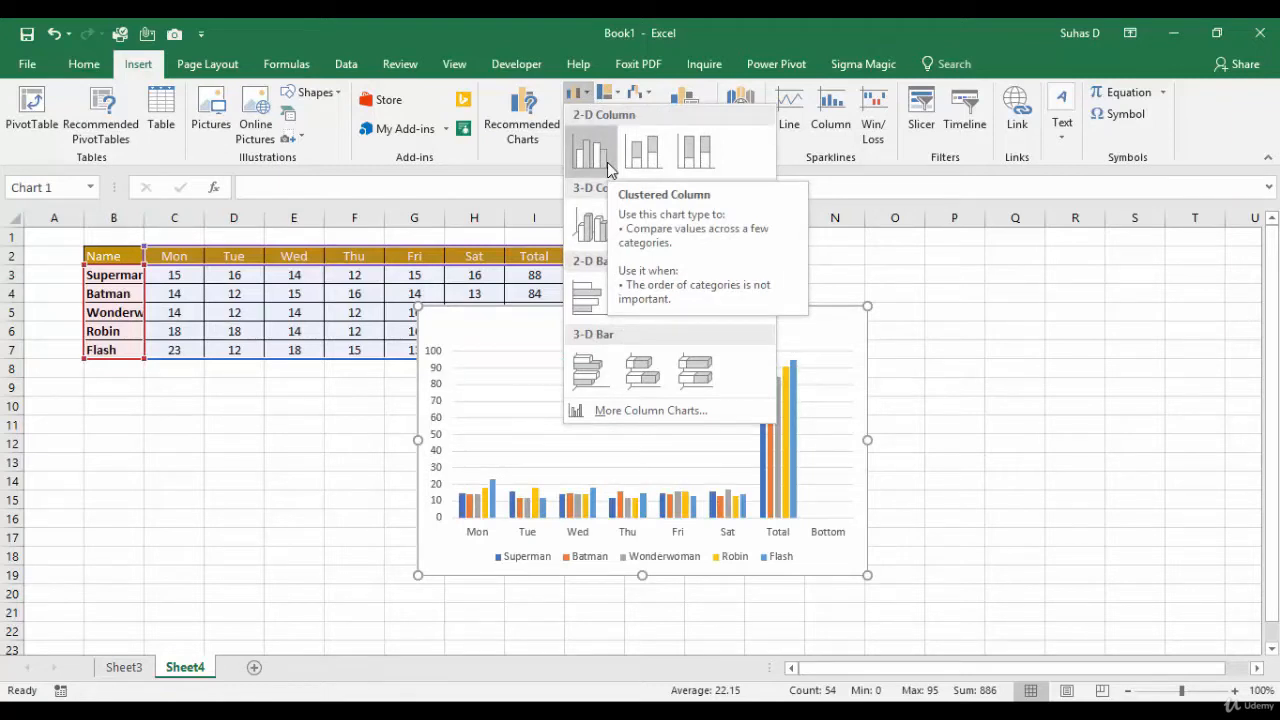
left_click(607, 165)
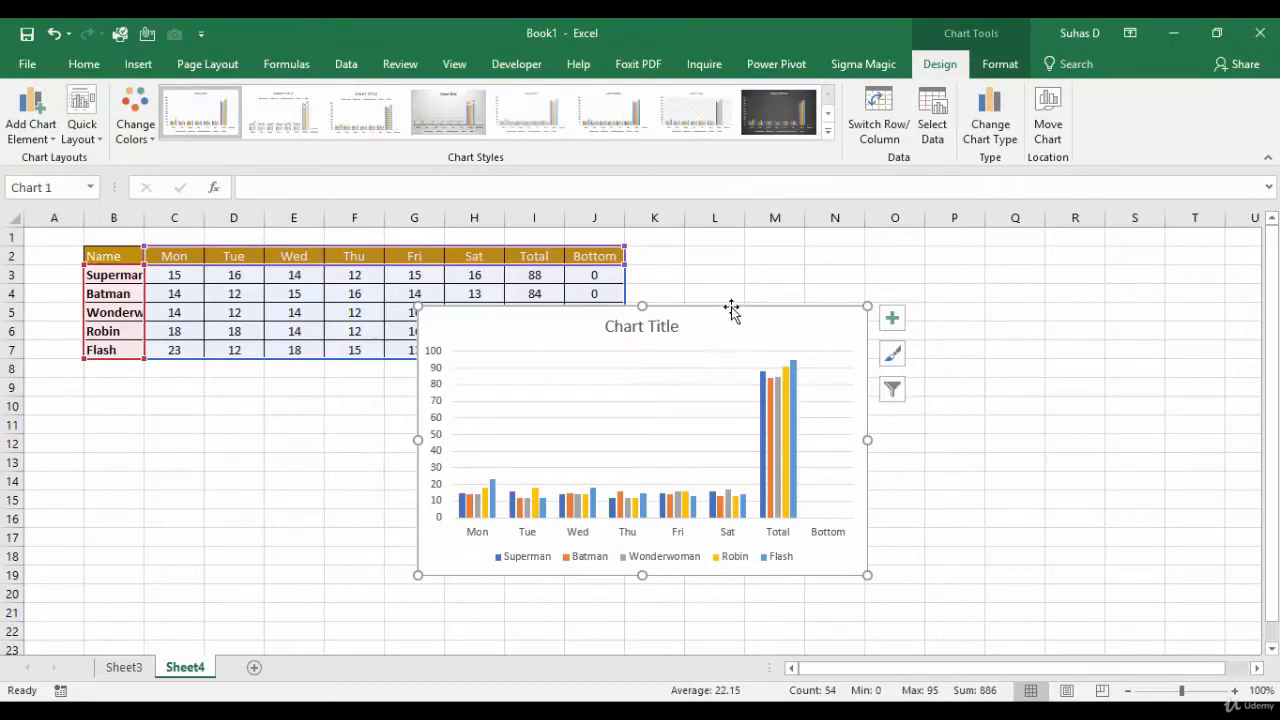
left_click_drag(751, 306, 951, 246)
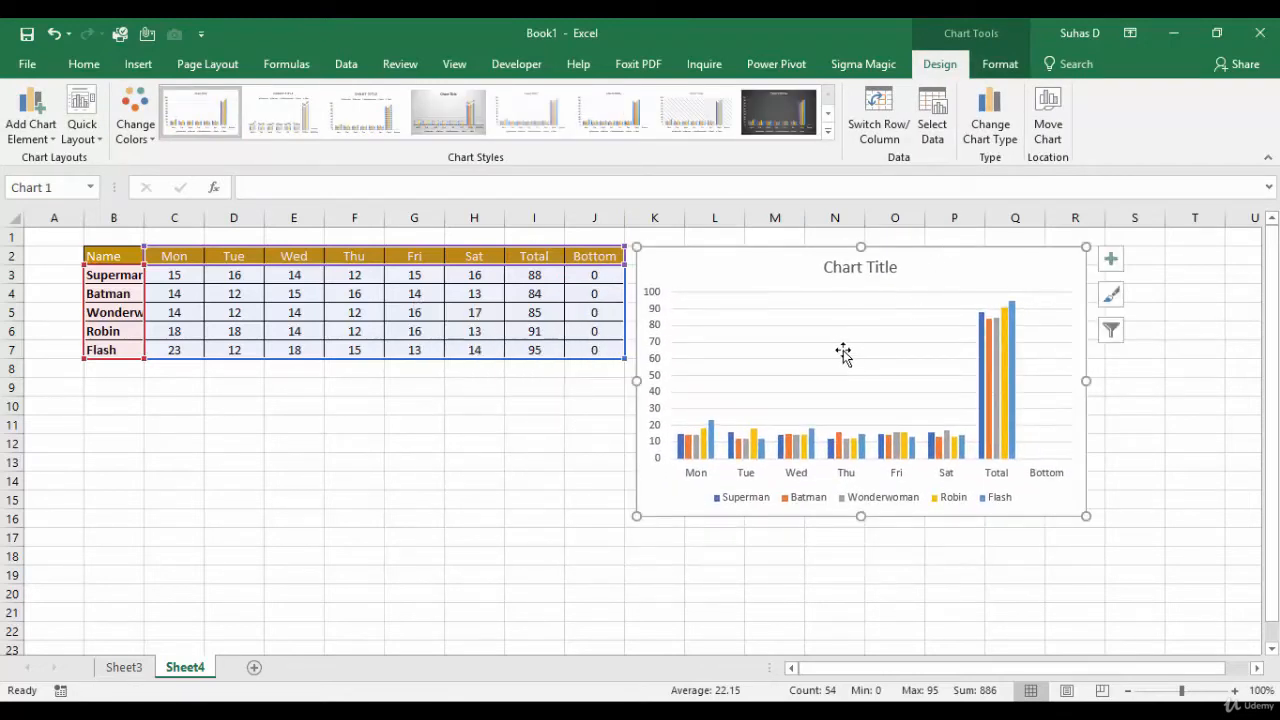
Step: Switch the chart's rows and columns so the weekdays become series and the names become the horizontal axis categories
right_click(838, 353)
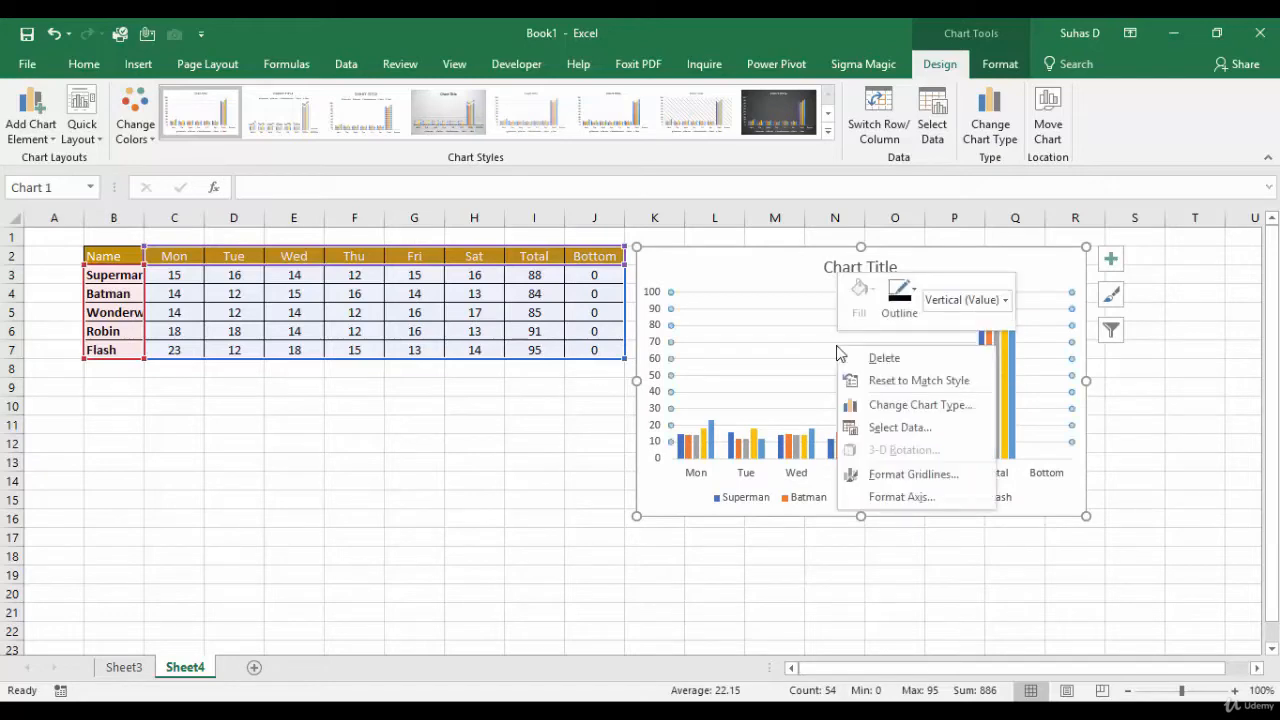
left_click(858, 427)
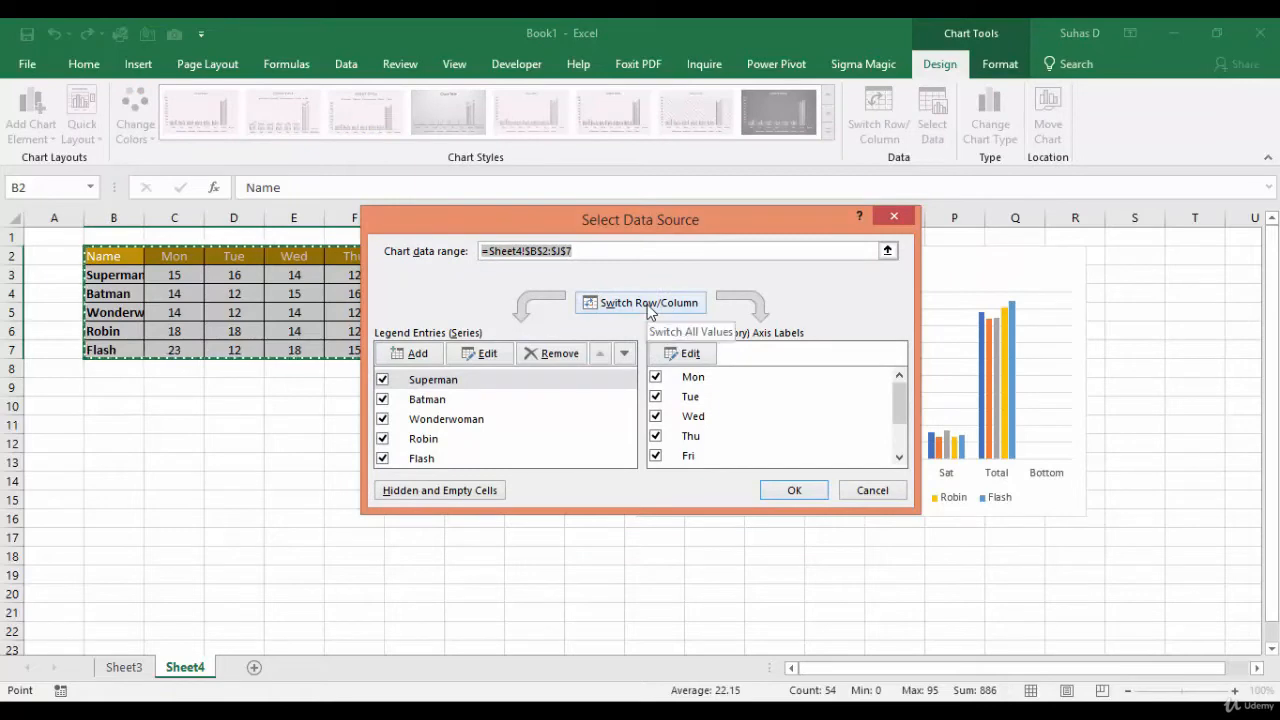
left_click(648, 308)
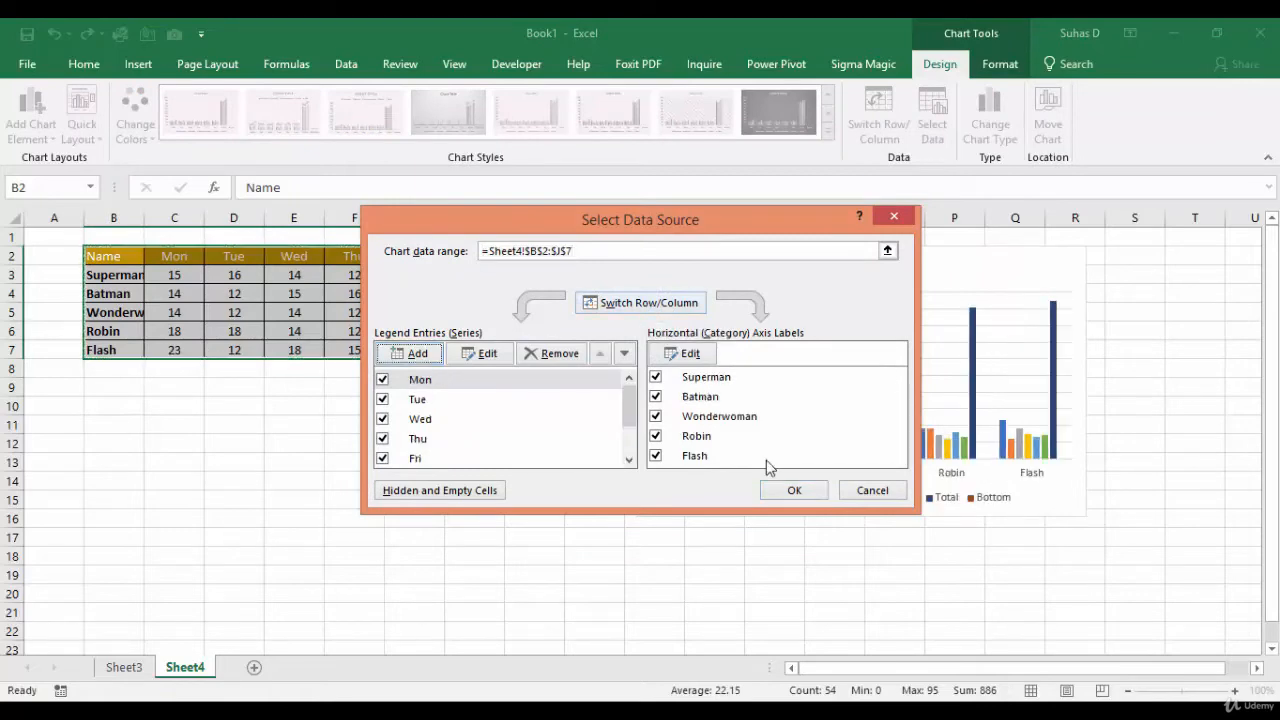
left_click(794, 492)
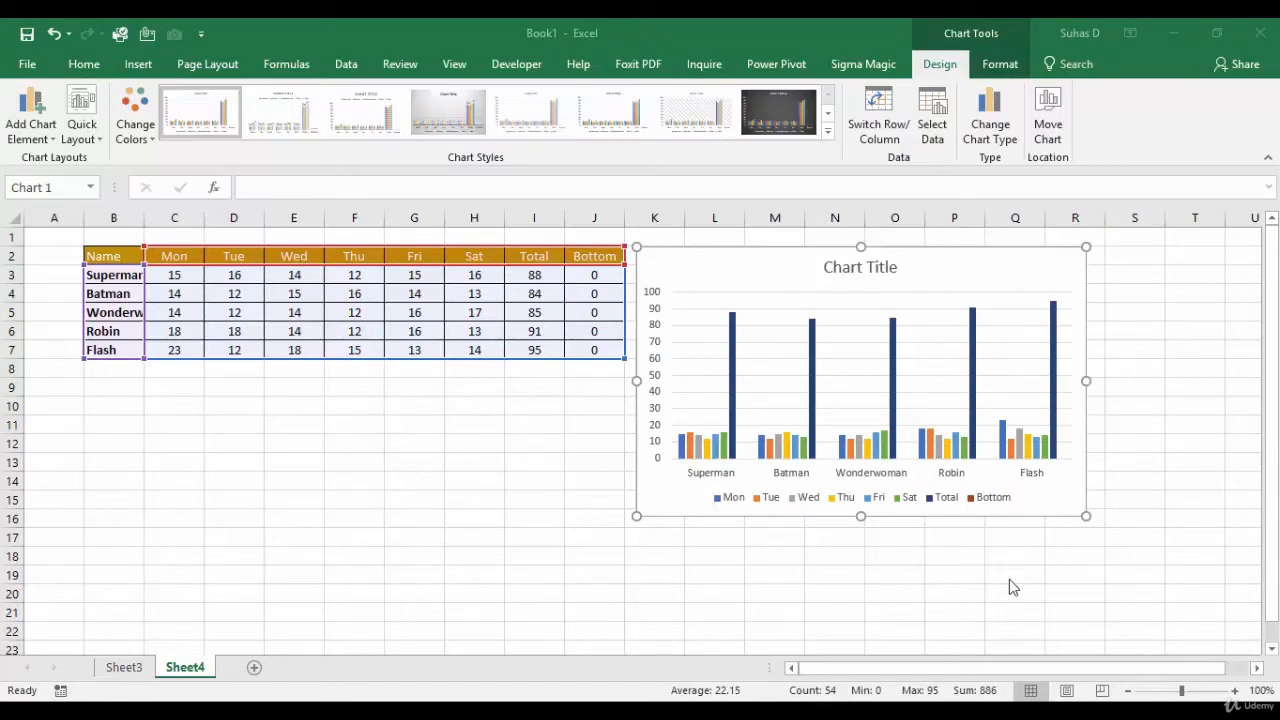
Step: Change the Total series' chart type to Line within a custom combination chart
mouse_move(737, 432)
mouse_move(812, 330)
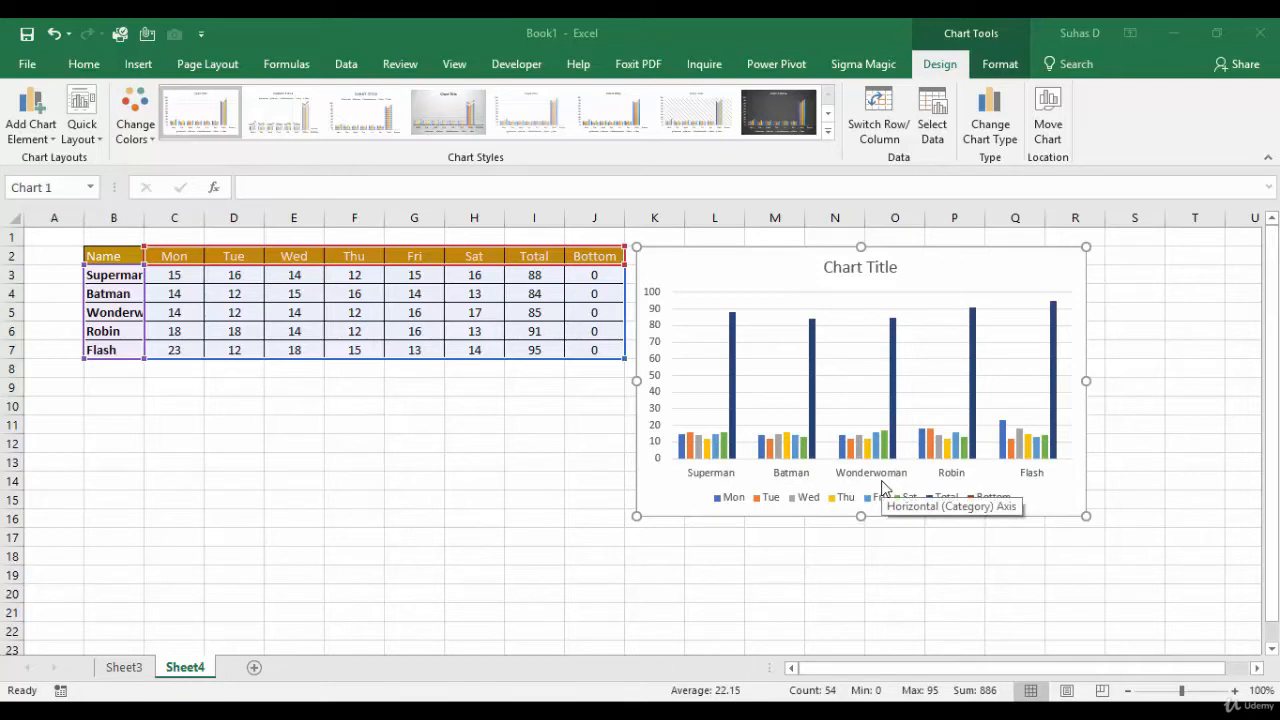
left_click(812, 370)
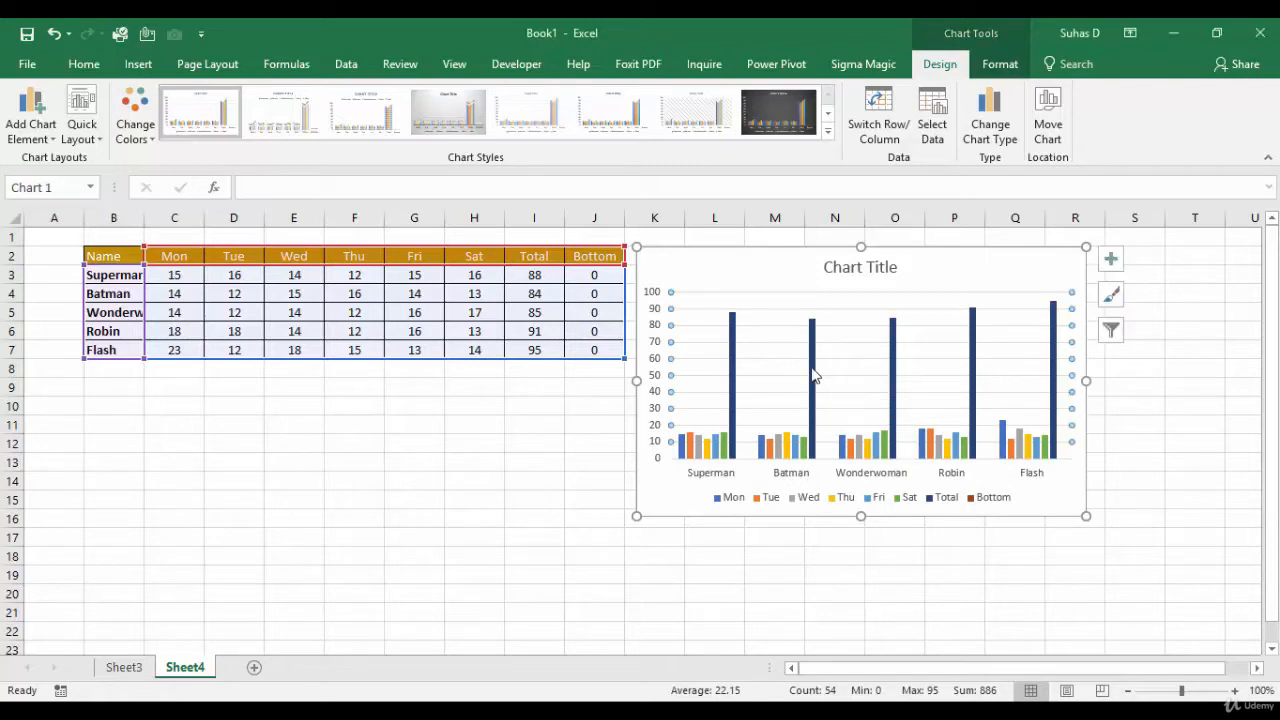
left_click(812, 376)
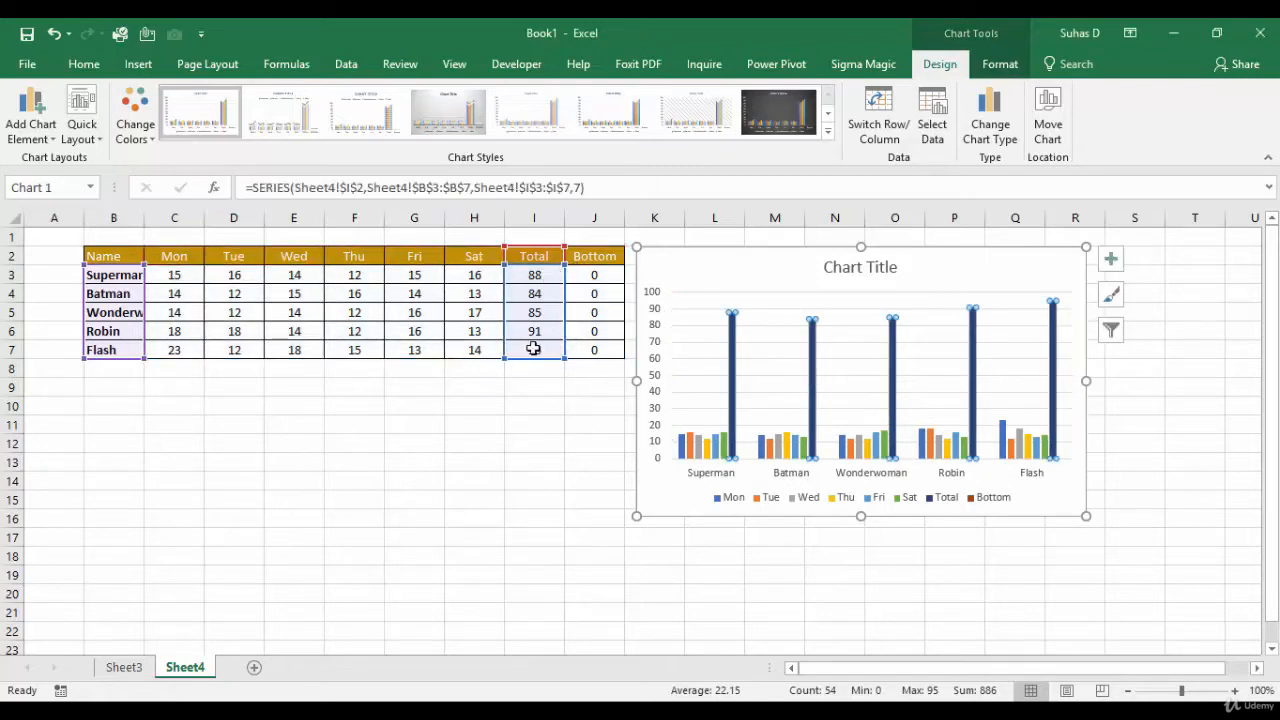
right_click(812, 398)
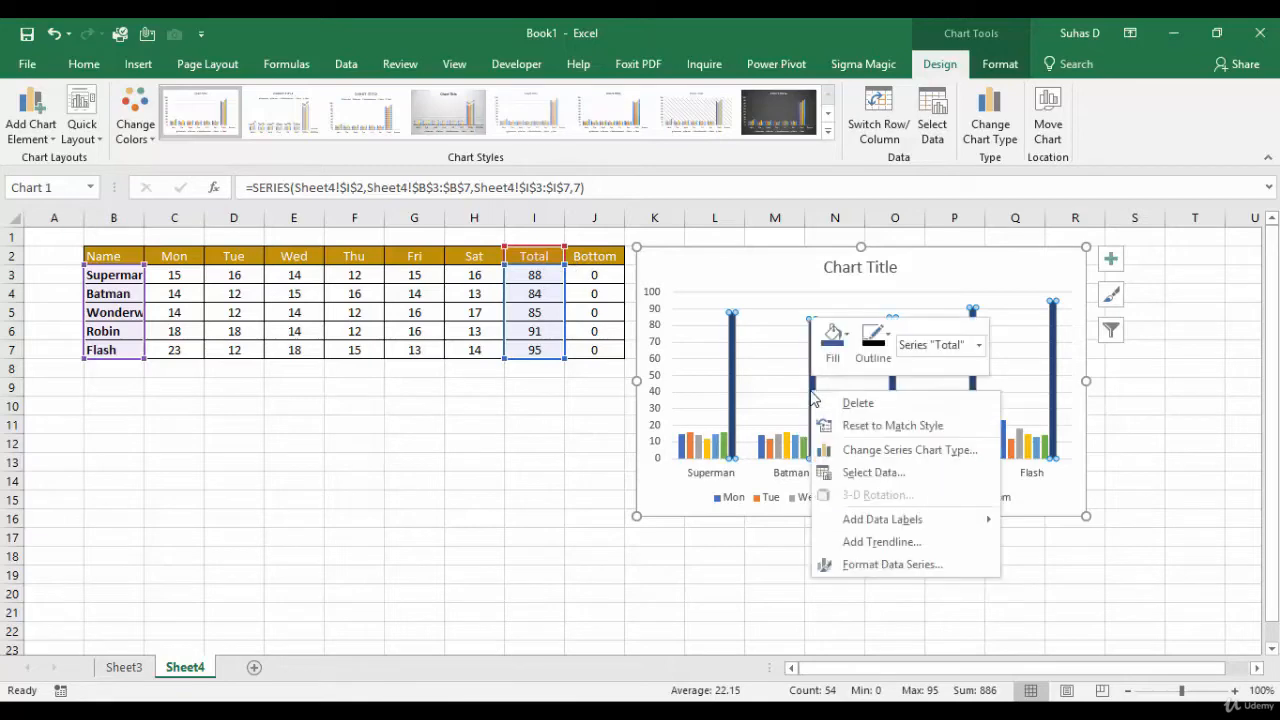
left_click(851, 452)
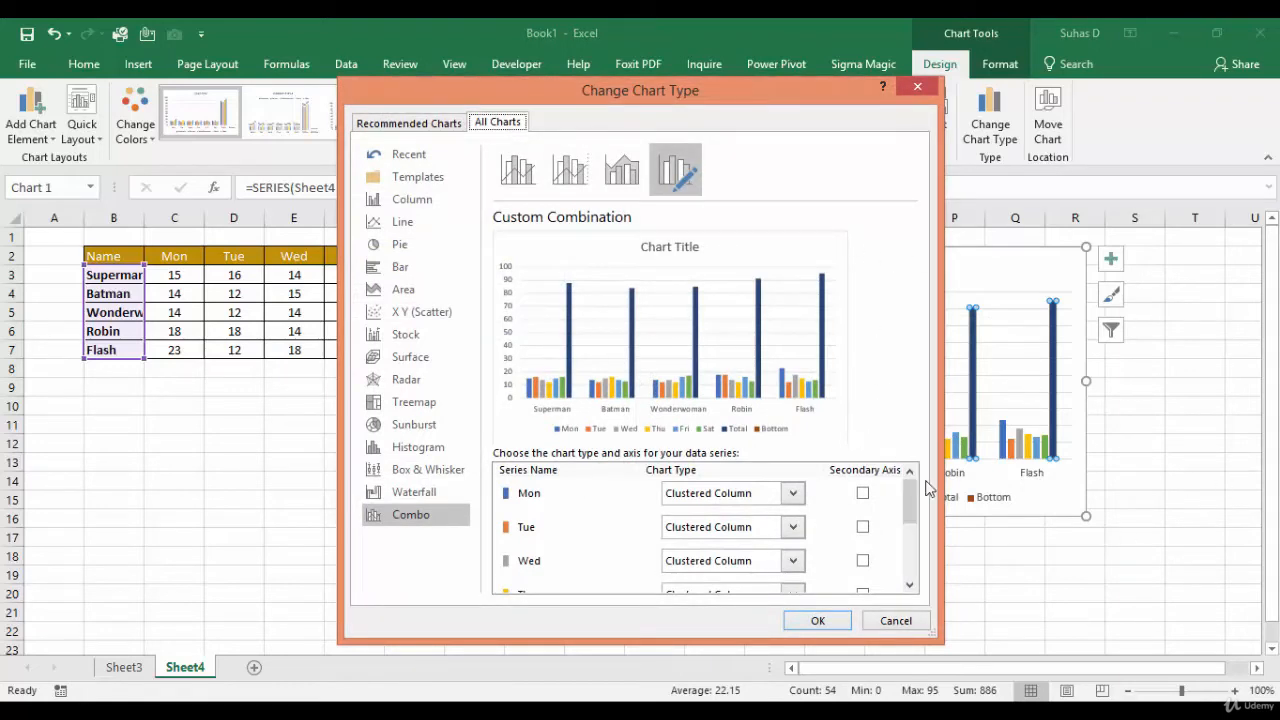
left_click_drag(910, 492, 912, 552)
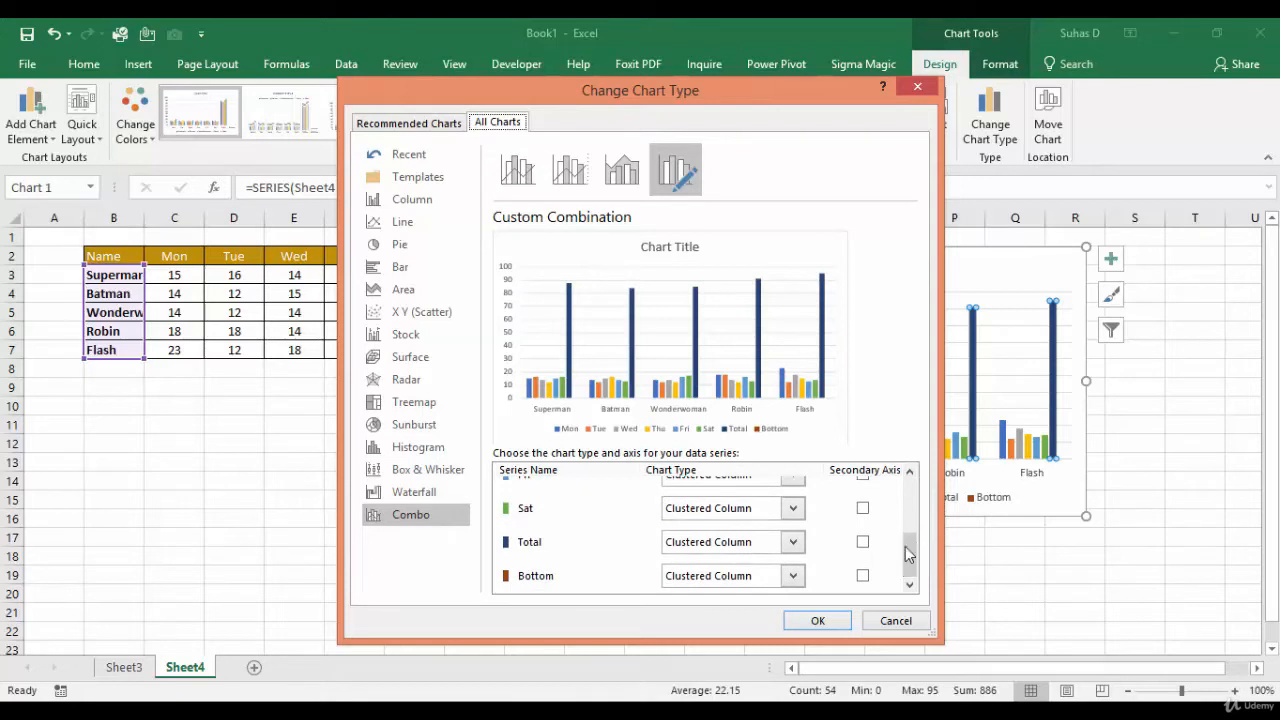
left_click(793, 542)
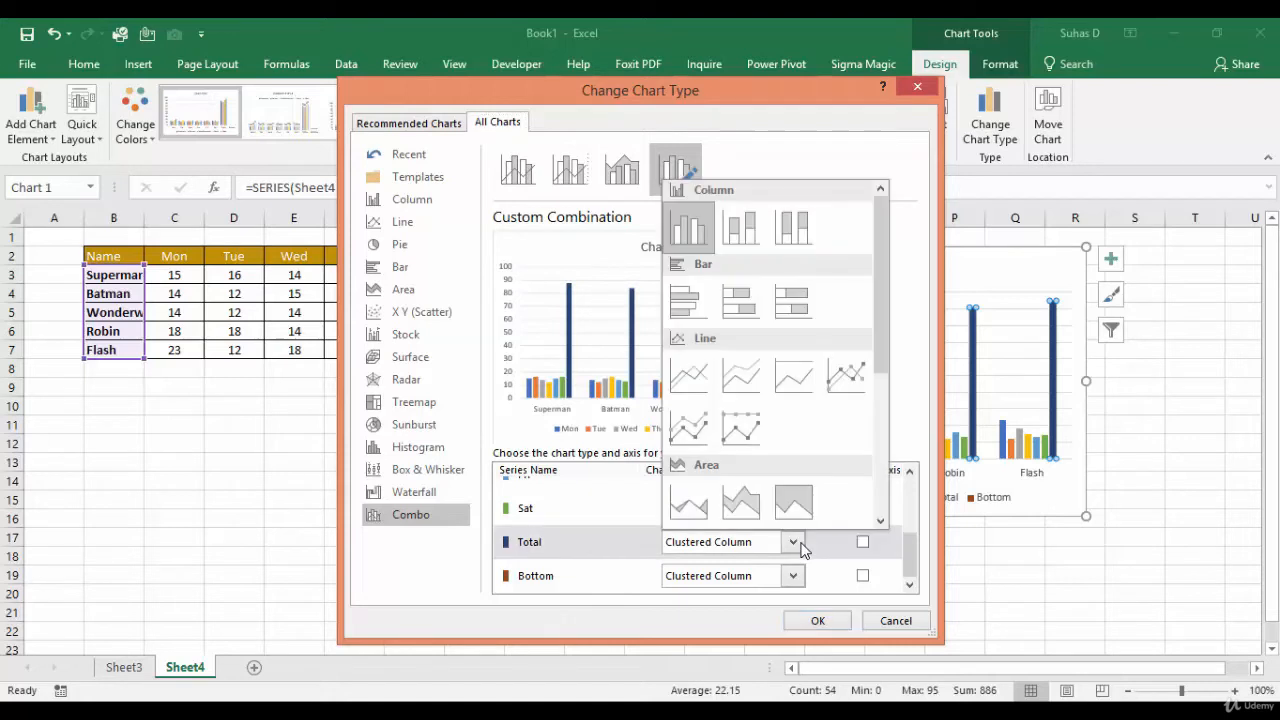
left_click(697, 386)
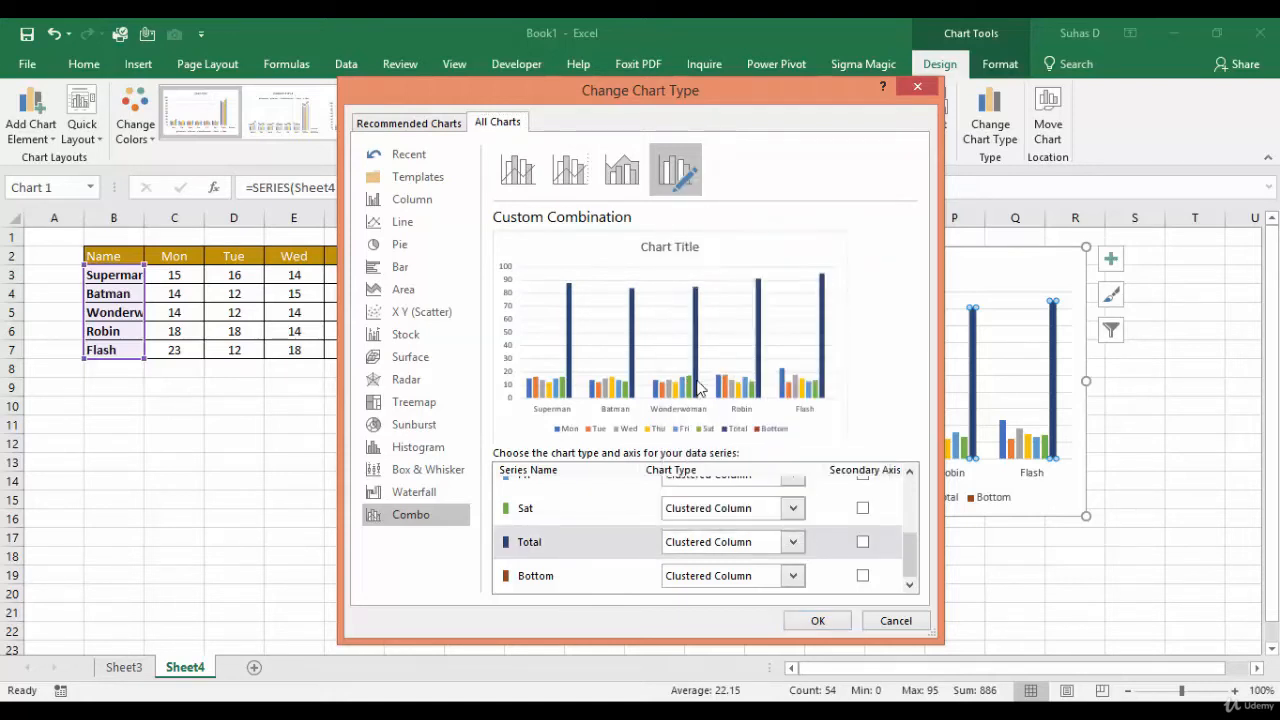
Step: Change the Bottom series' chart type to Line as well and apply the combination chart
left_click(793, 576)
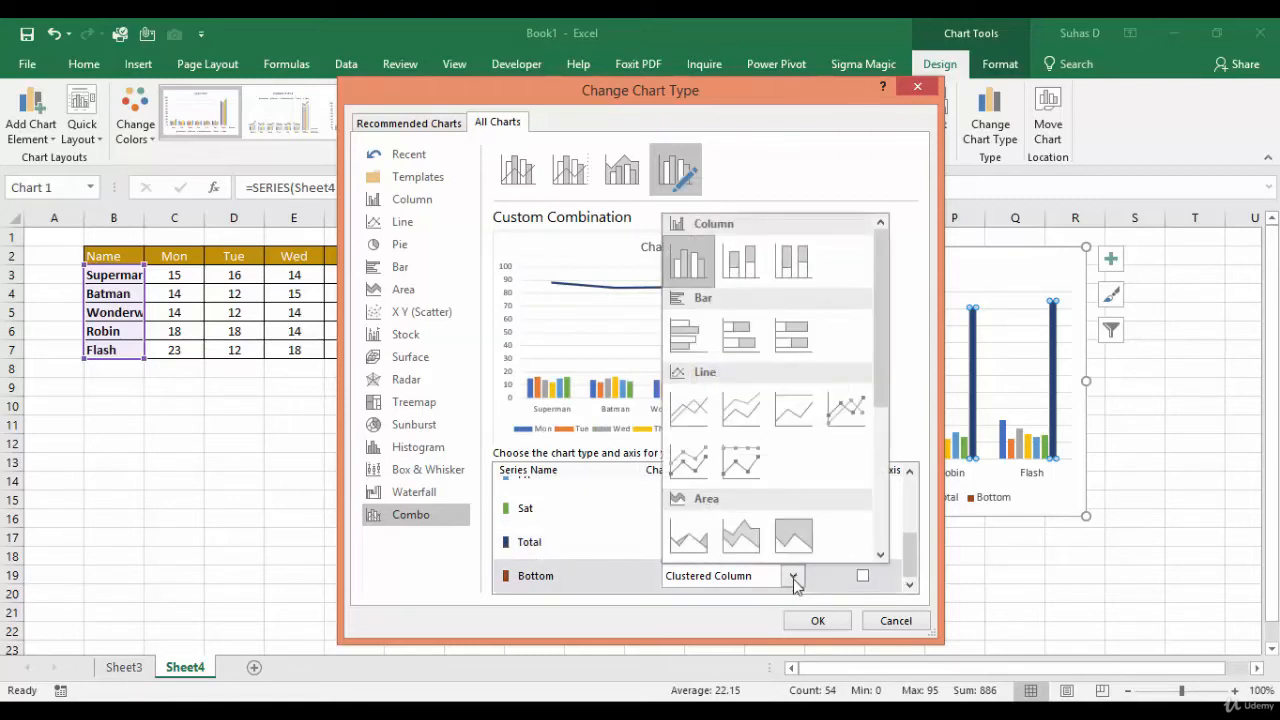
left_click(682, 419)
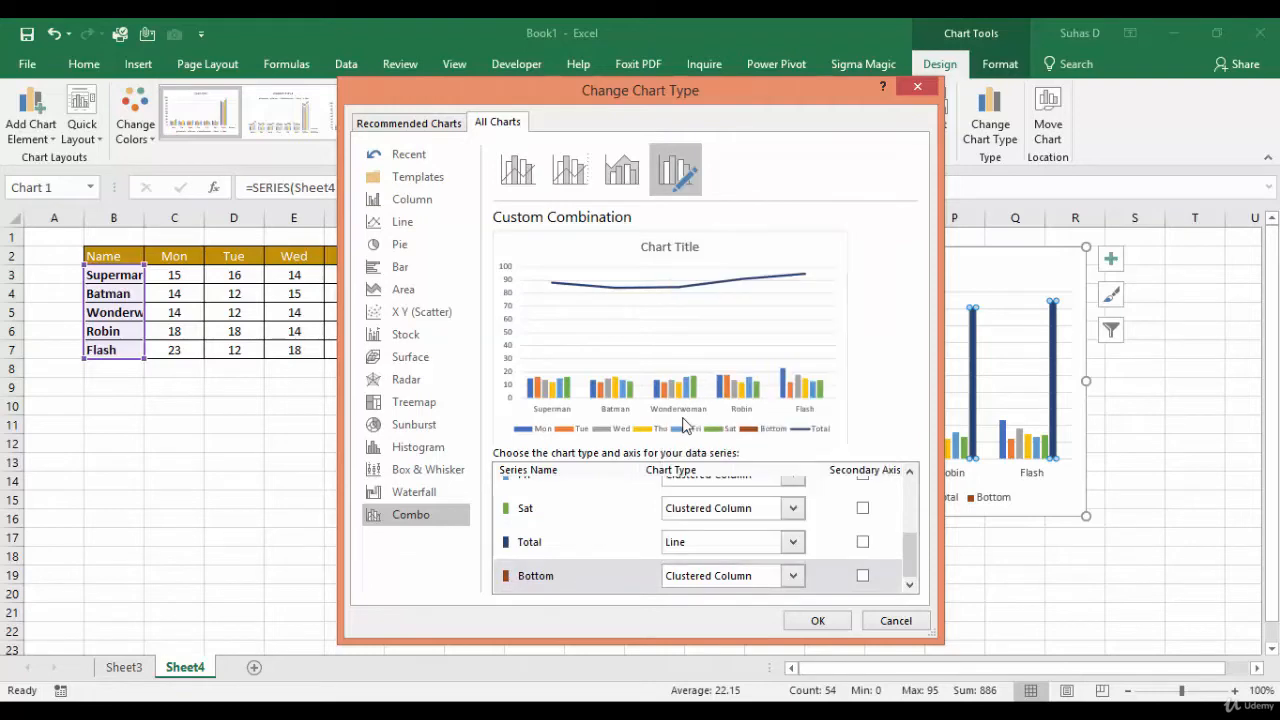
left_click(816, 622)
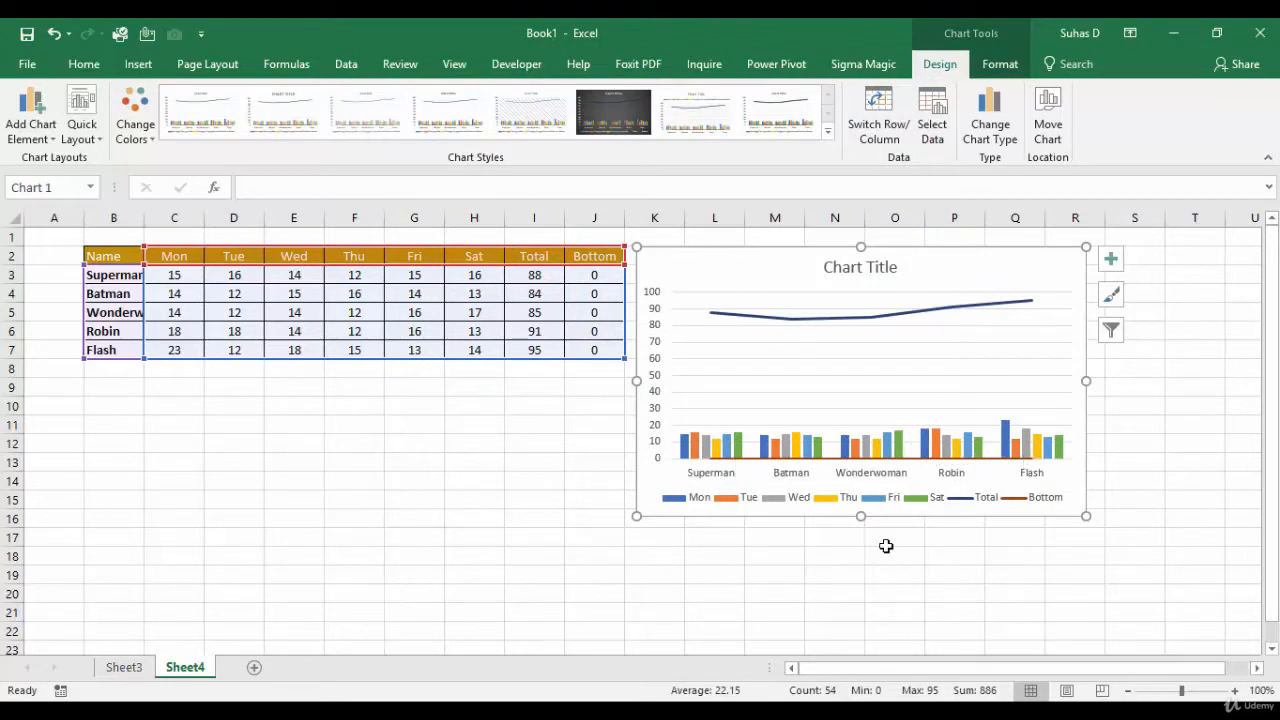
Step: Add Up/Down Bars between the Total and Bottom lines of the chart
left_click(828, 460)
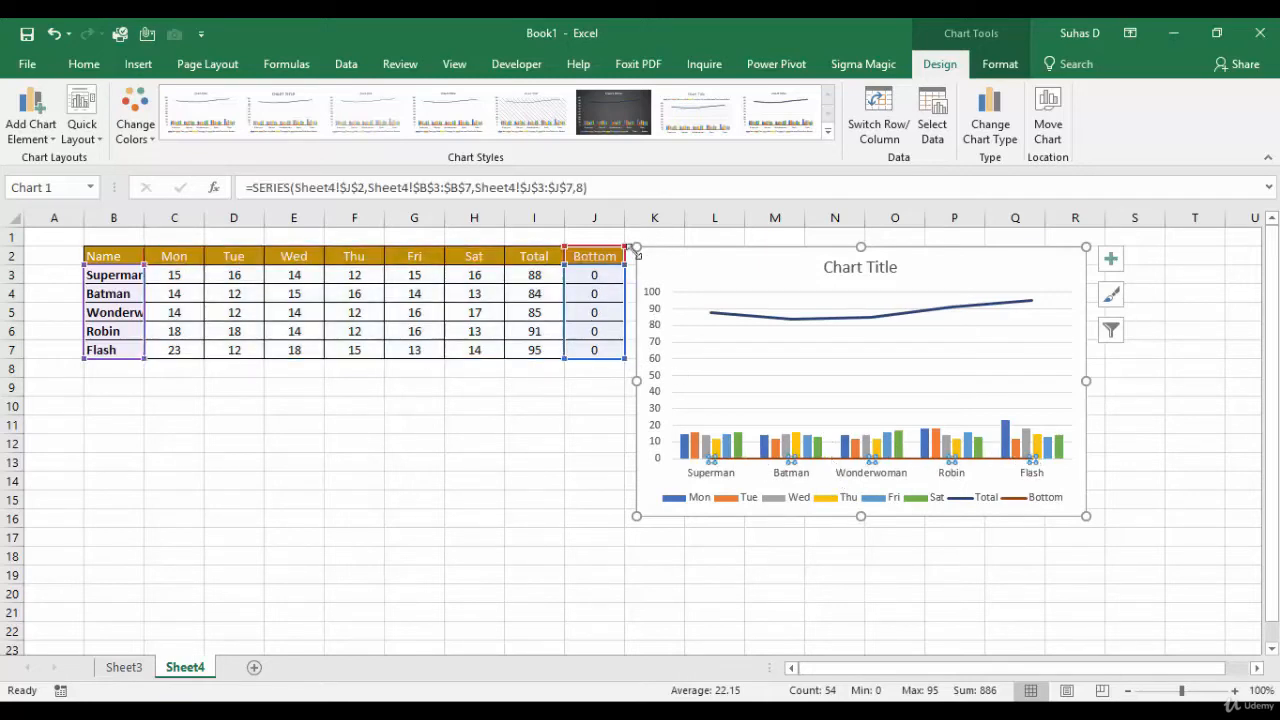
left_click(845, 322)
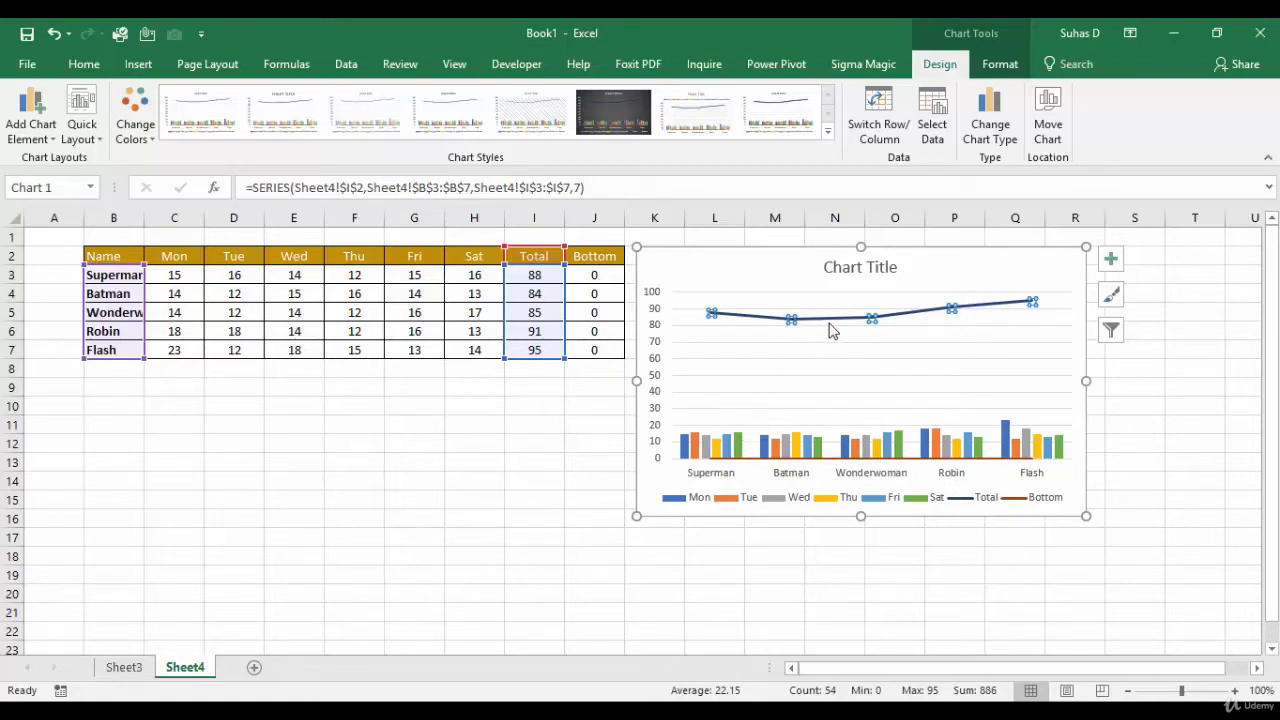
left_click(1112, 260)
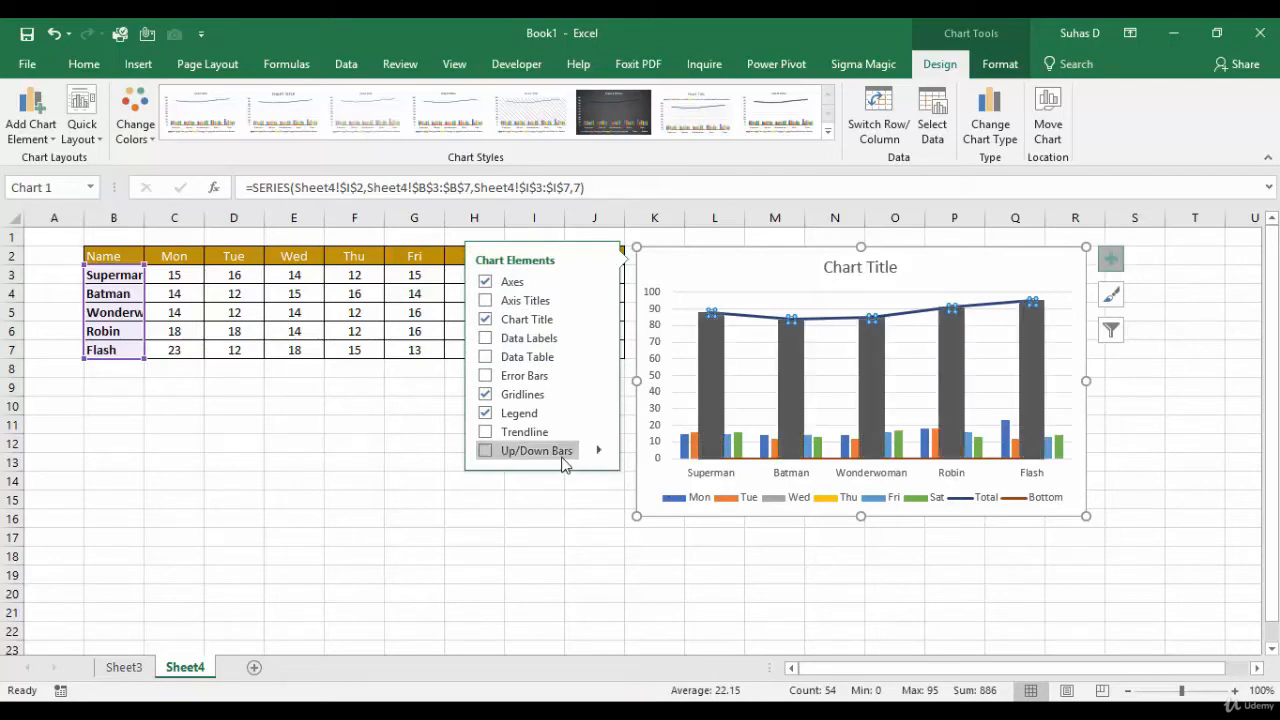
left_click(485, 451)
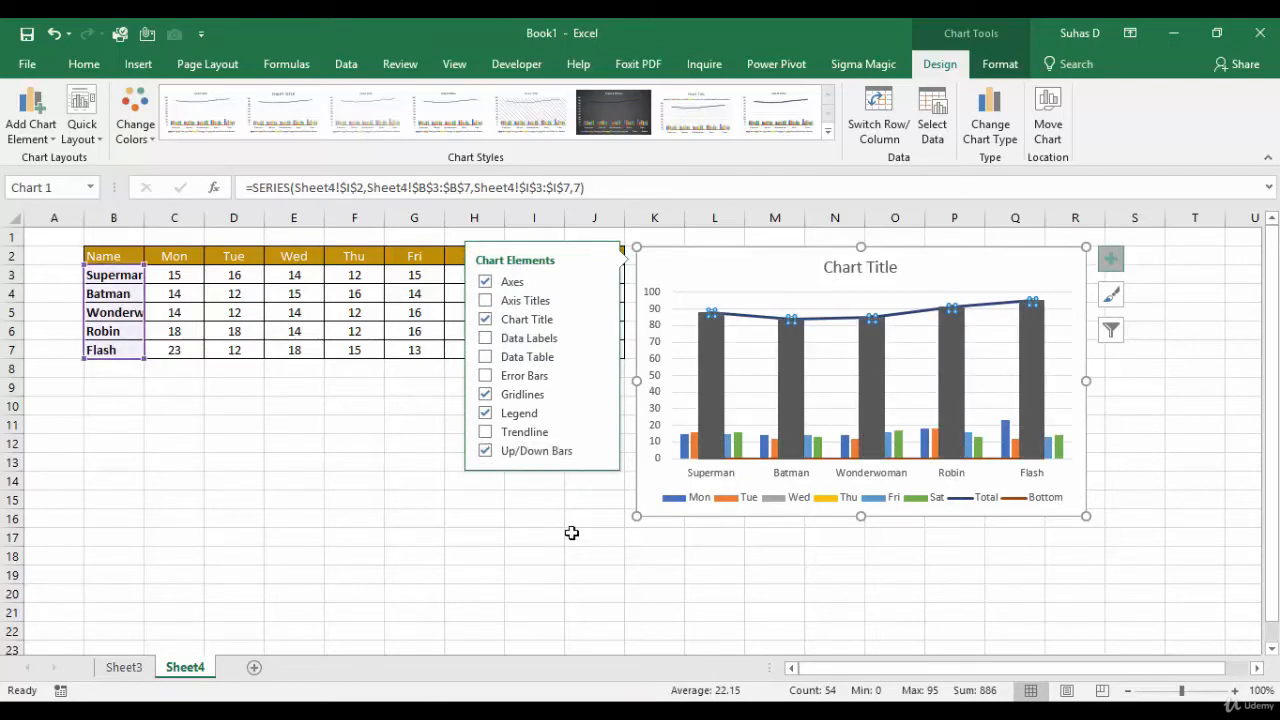
left_click(566, 551)
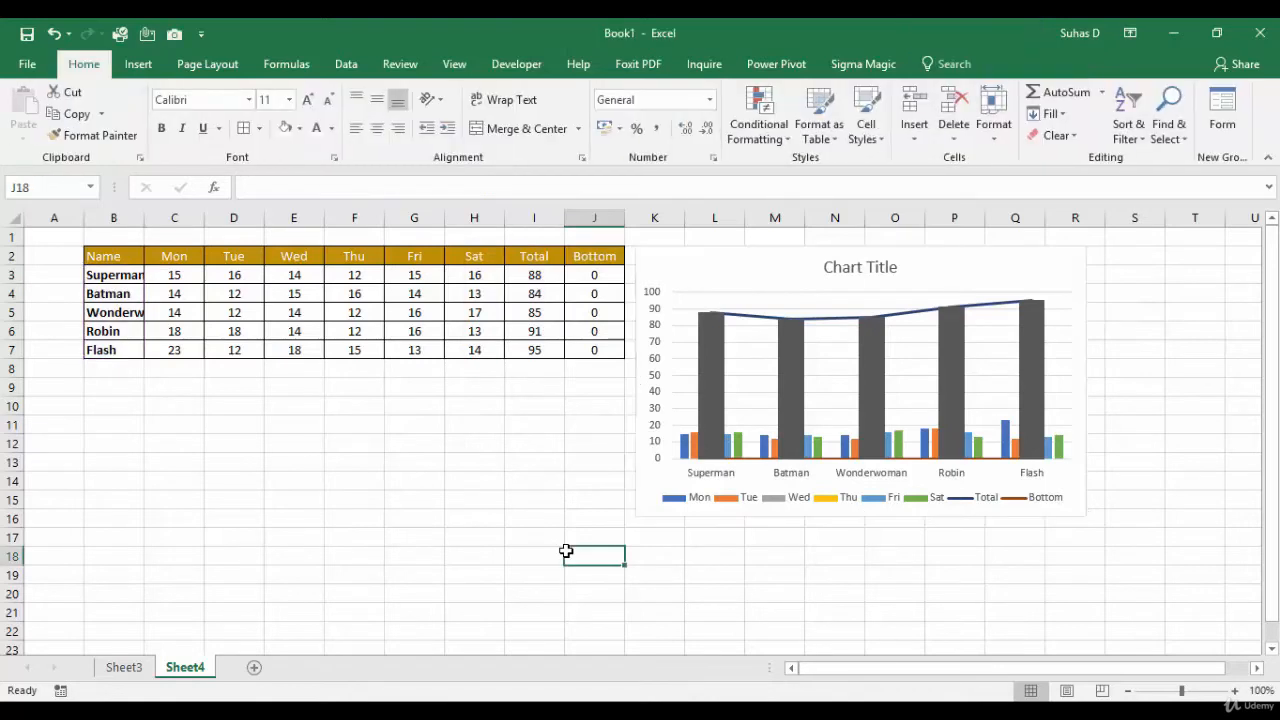
Step: Set the Total series' gap width to 20% to widen the up/down bars
left_click(910, 320)
right_click(910, 320)
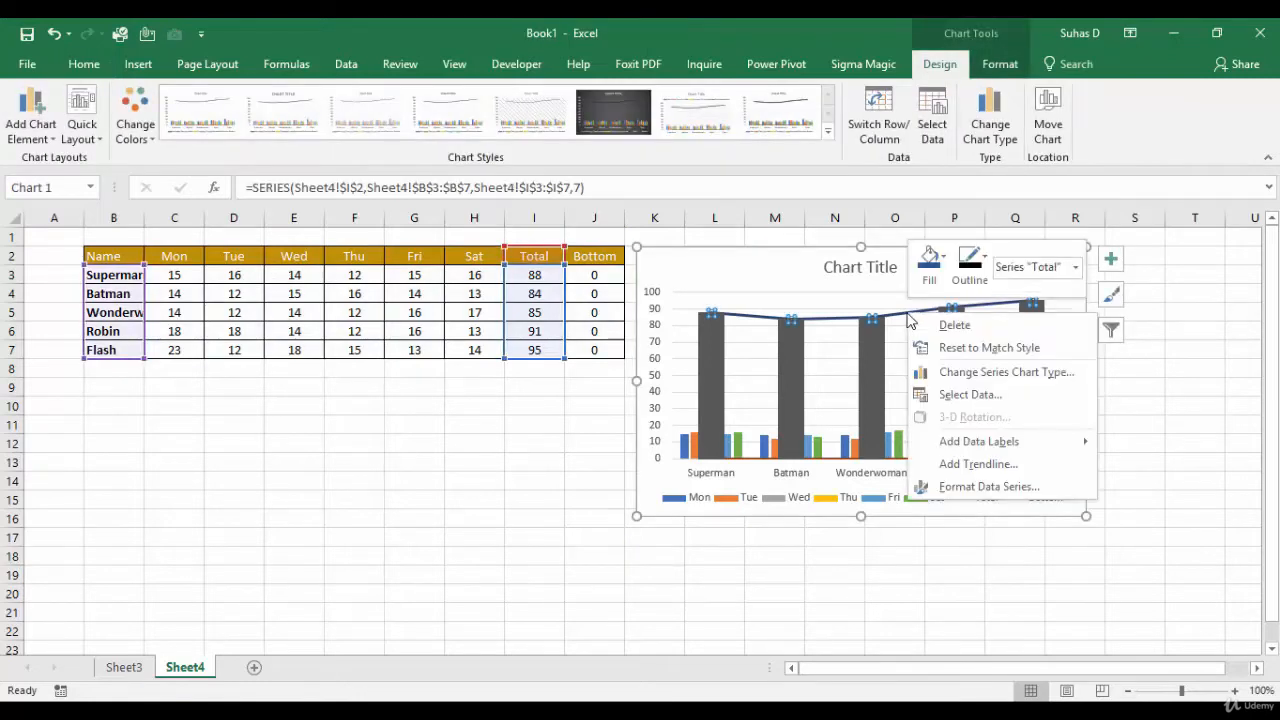
left_click(966, 489)
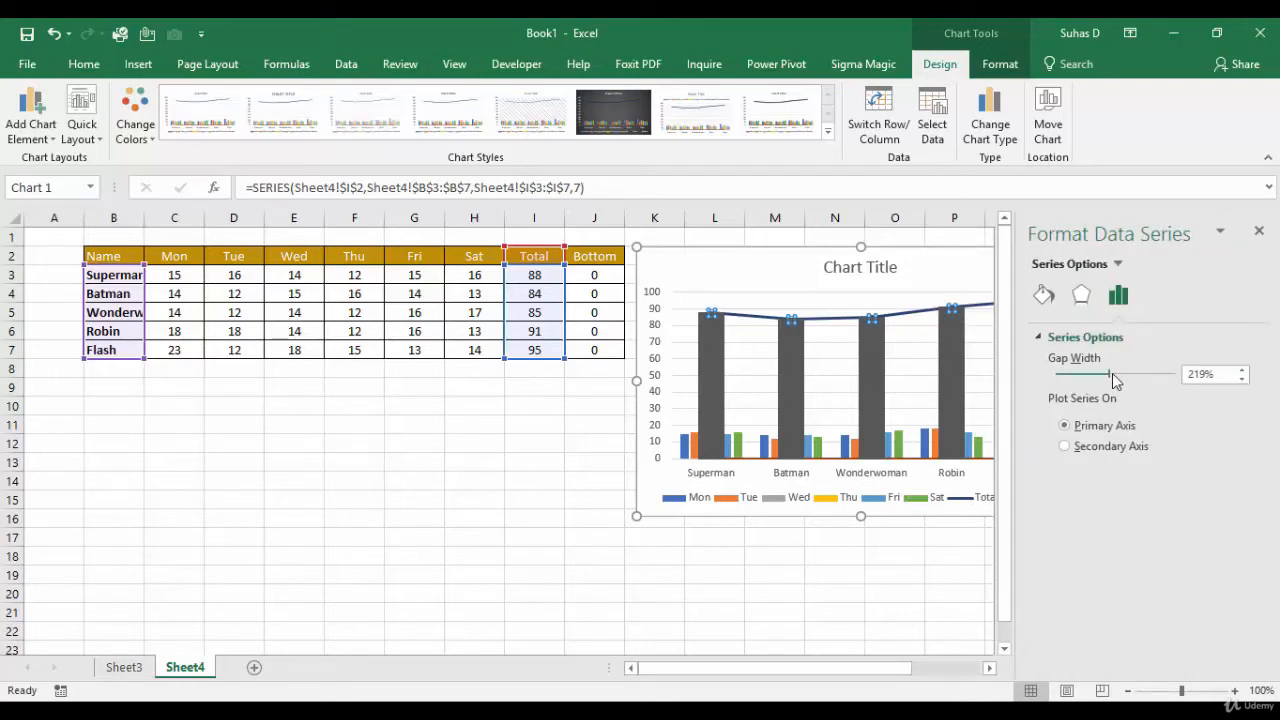
double_click(1214, 374)
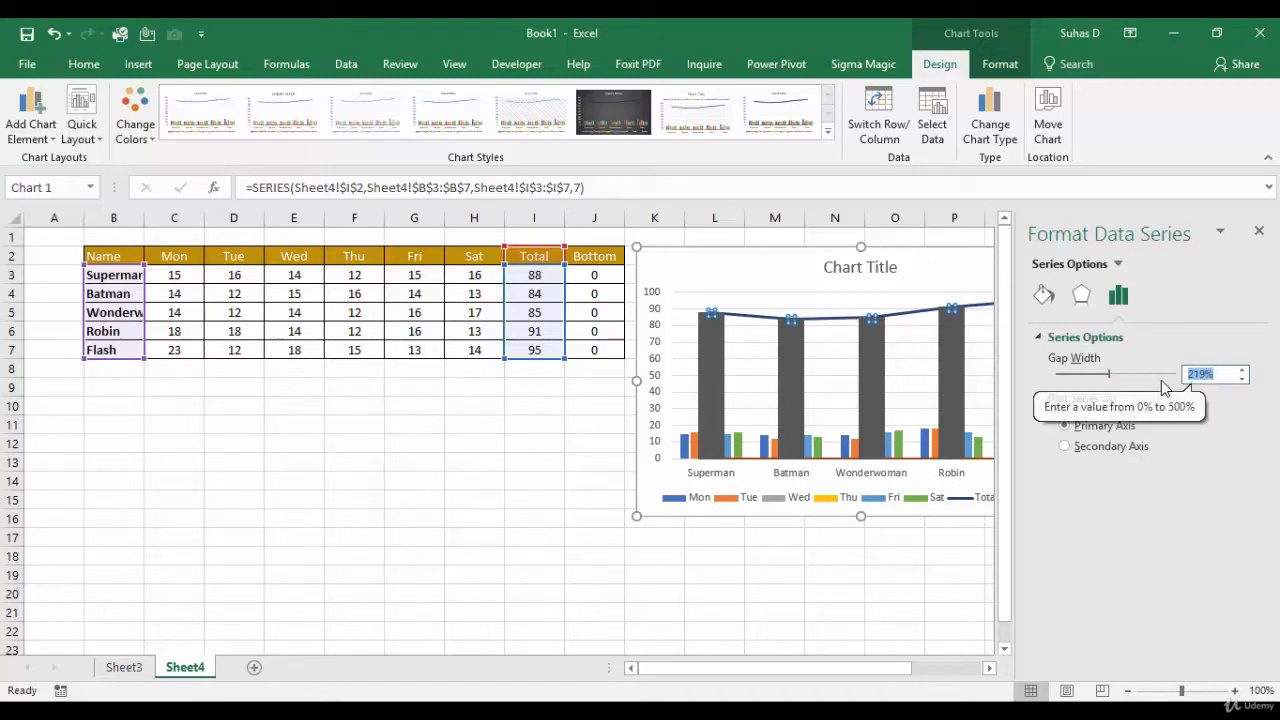
type("20")
key("Return")
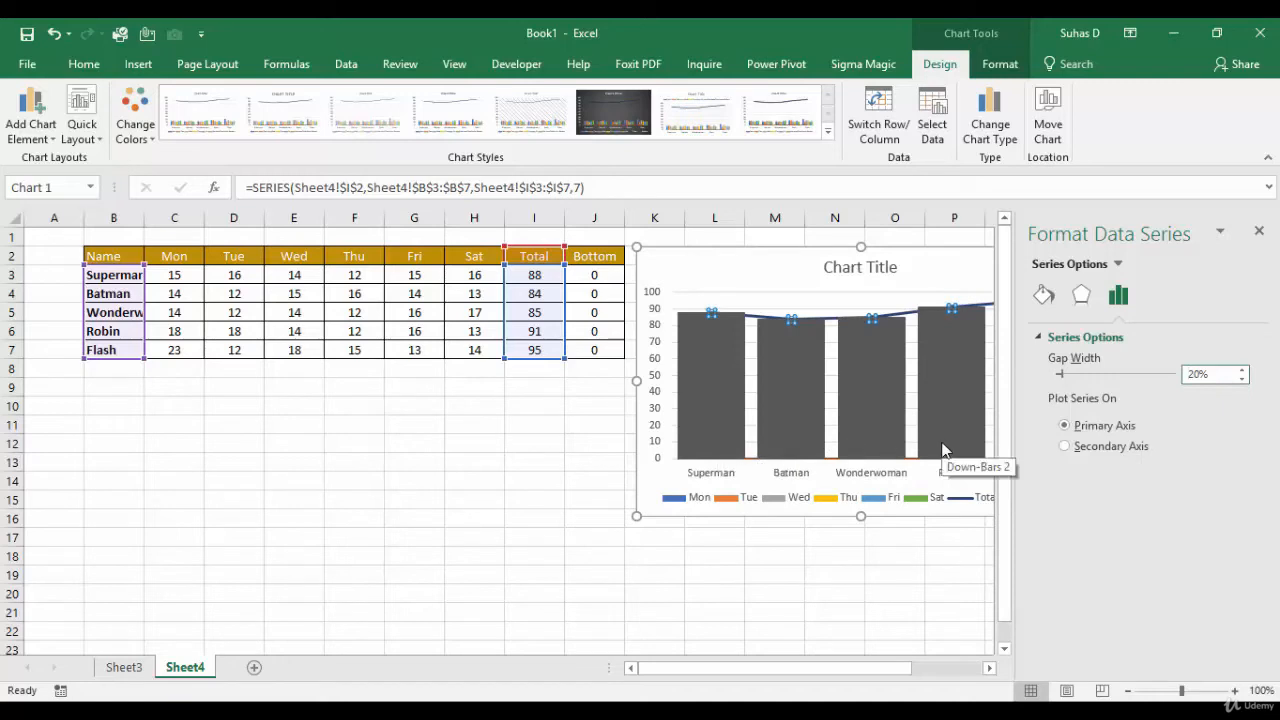
Step: Format the Total series with no line and close the formatting options
left_click(1042, 296)
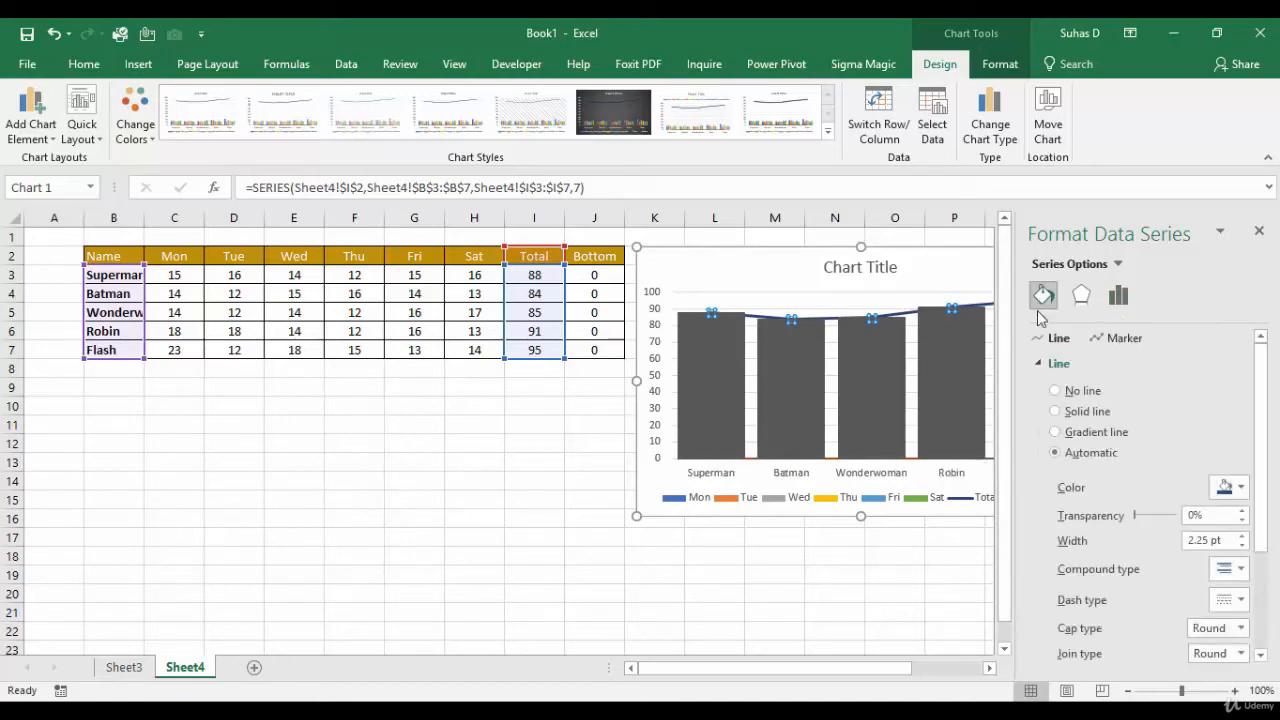
left_click(1055, 393)
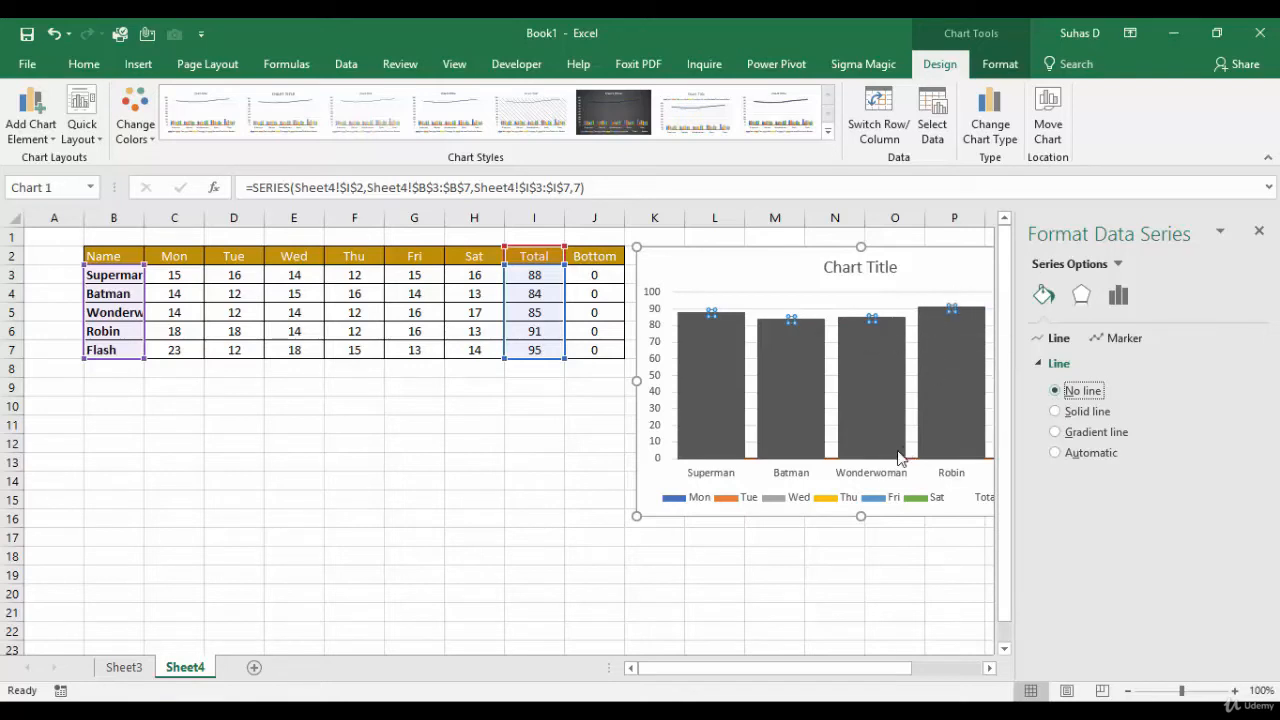
left_click(1260, 232)
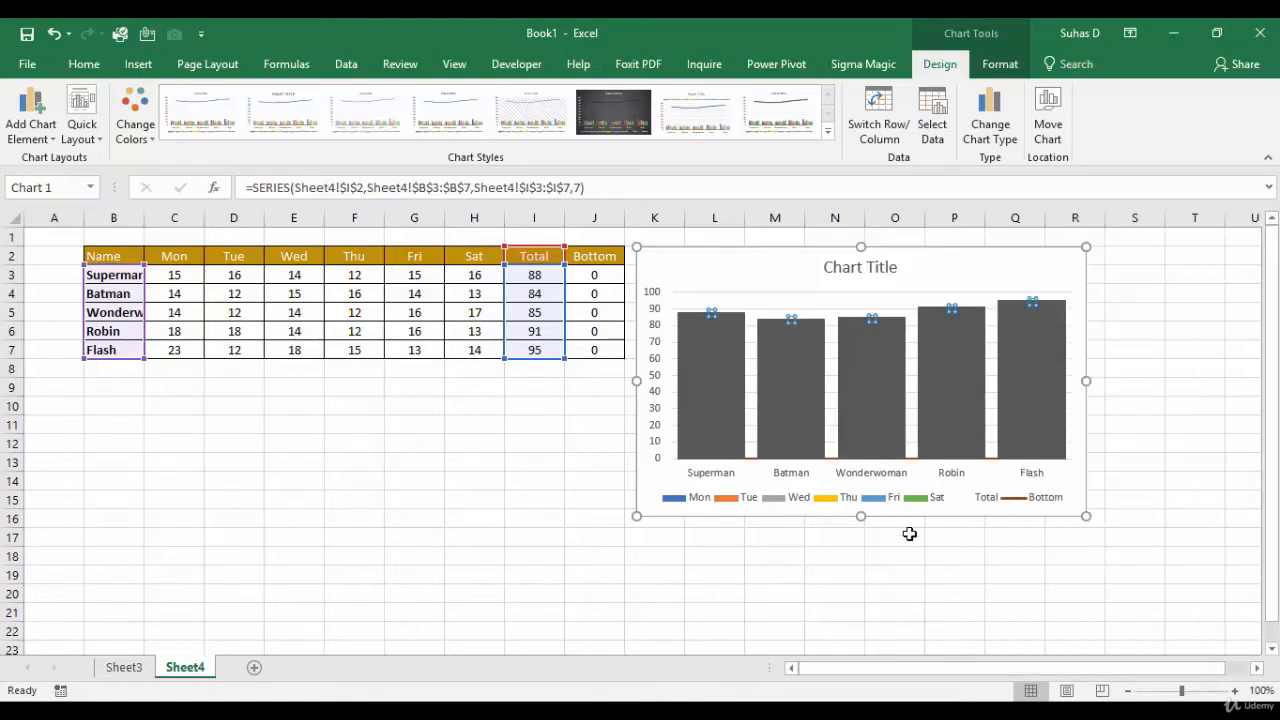
Step: Format the Bottom series with no line, close the formatting options and deselect the chart
left_click(835, 460)
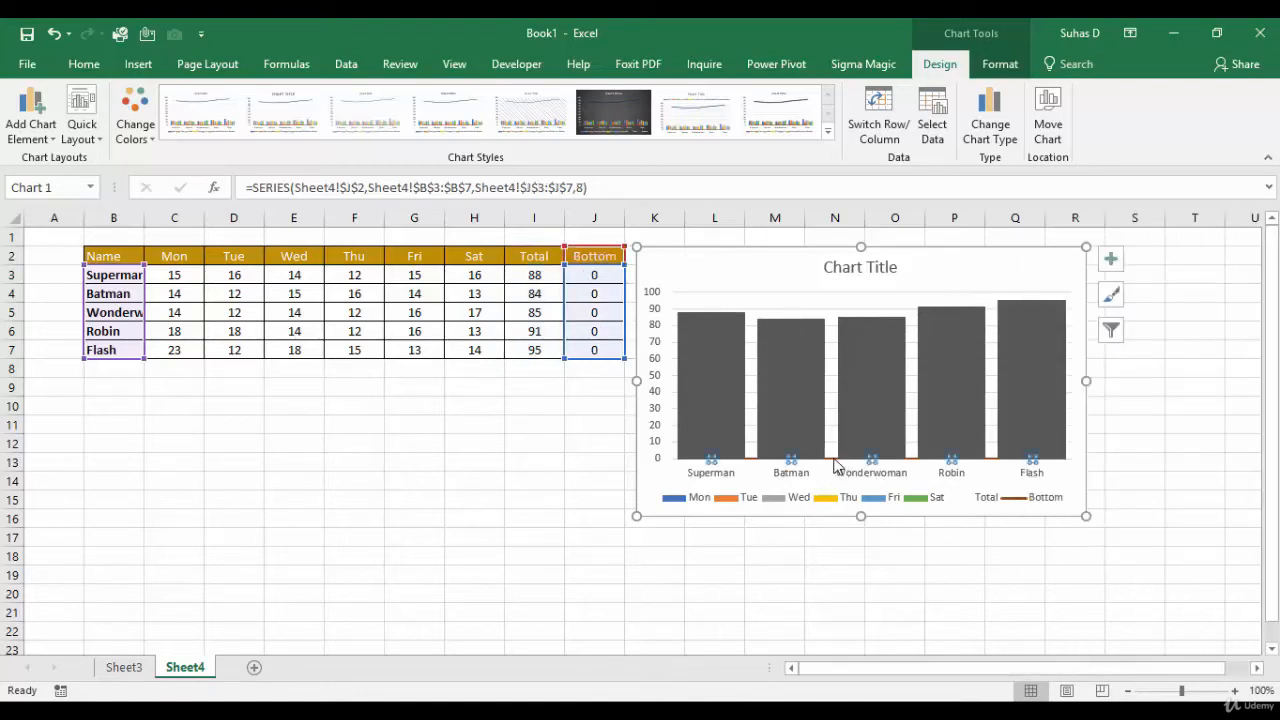
right_click(835, 463)
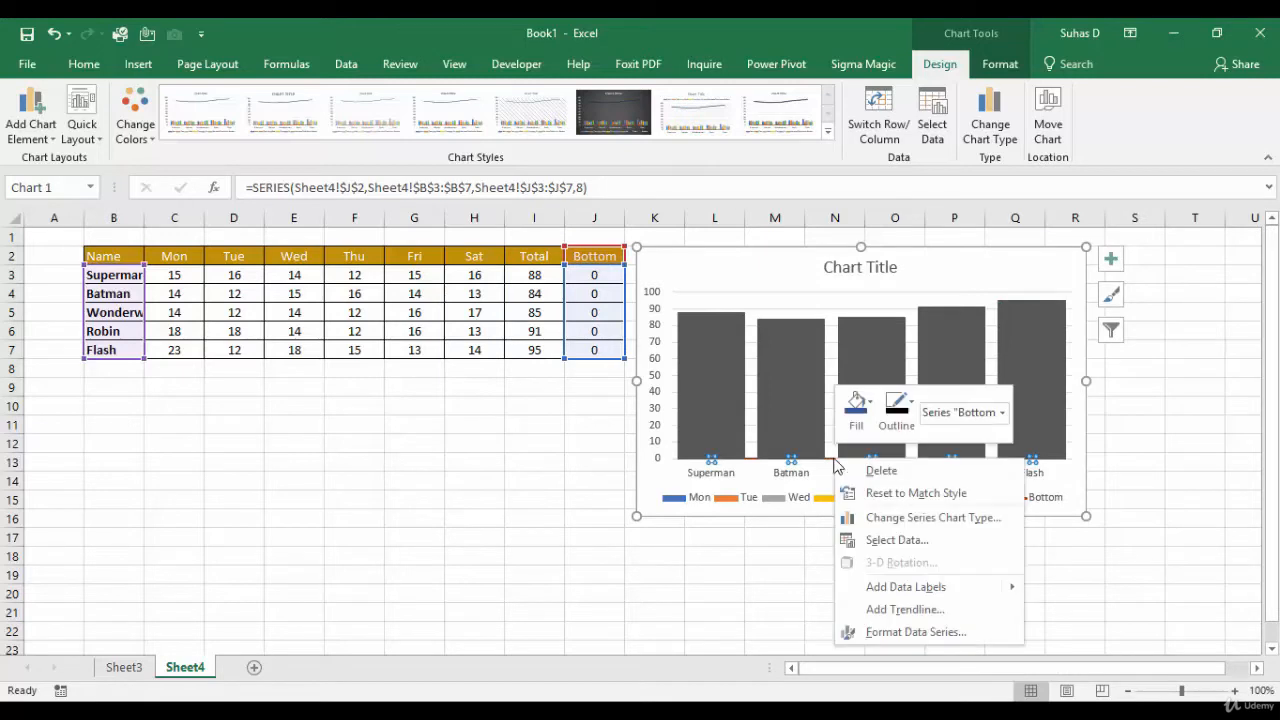
left_click(919, 635)
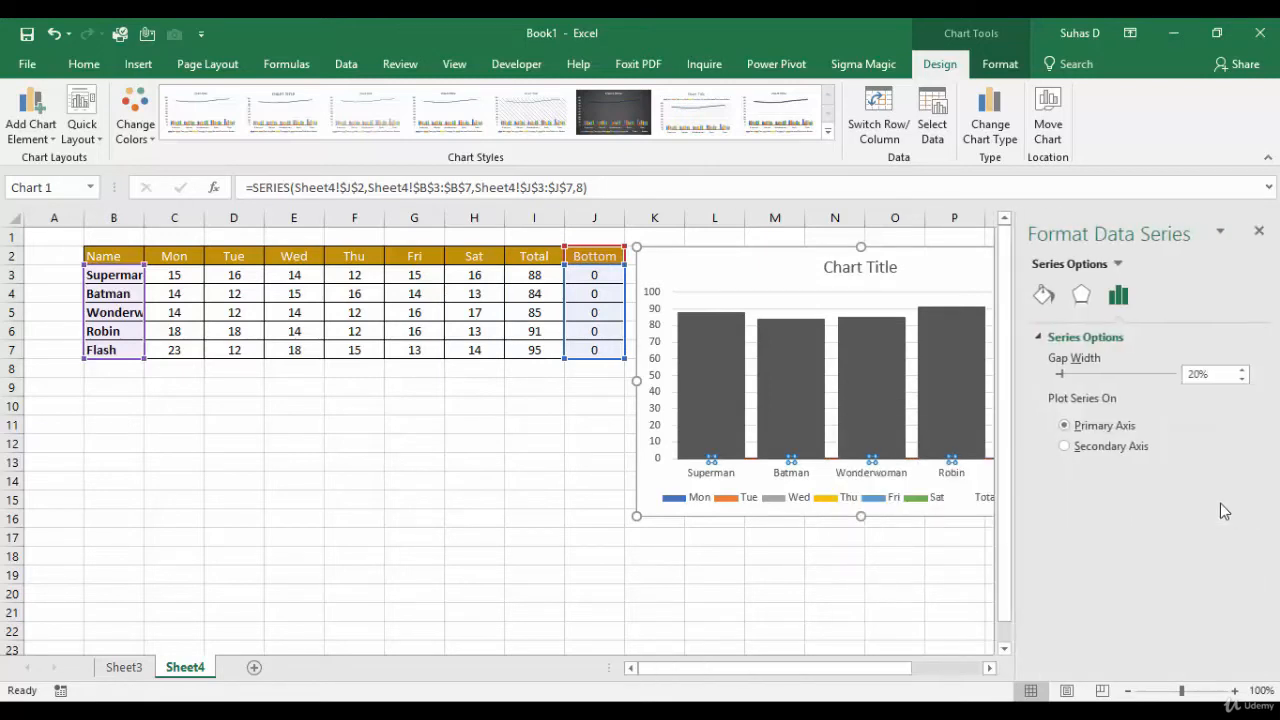
left_click(1043, 297)
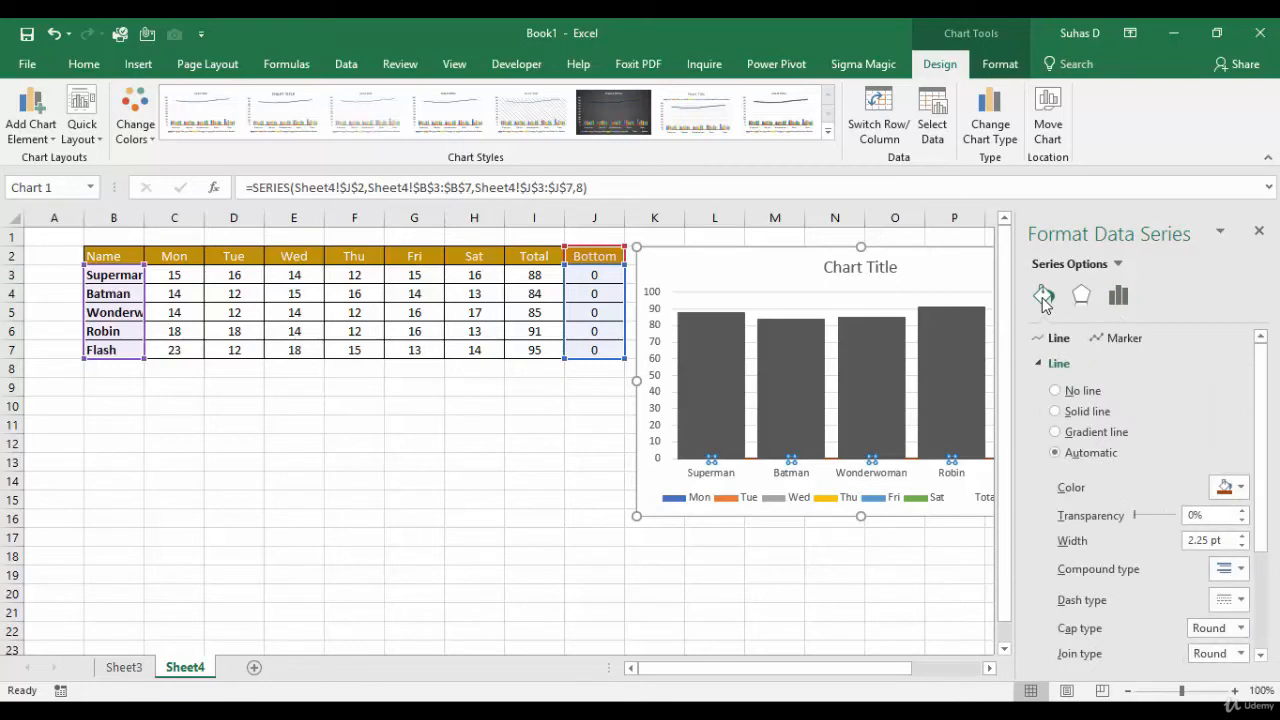
left_click(1055, 391)
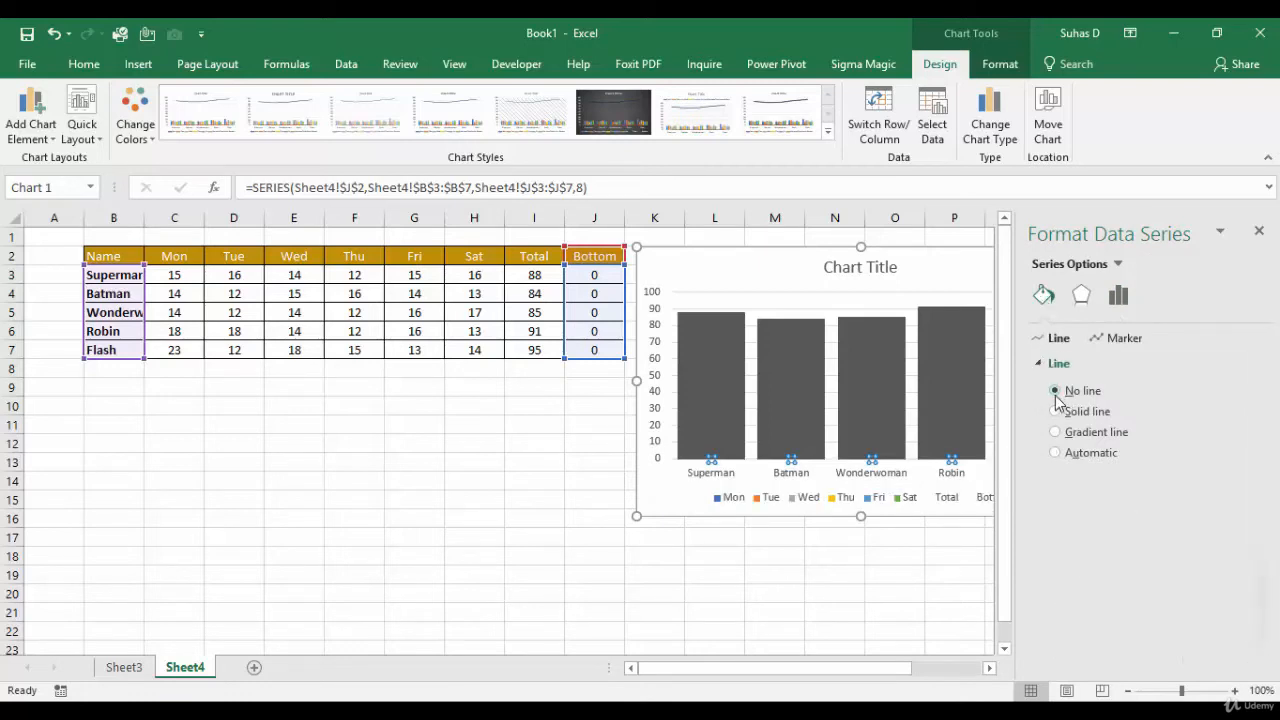
left_click(1260, 233)
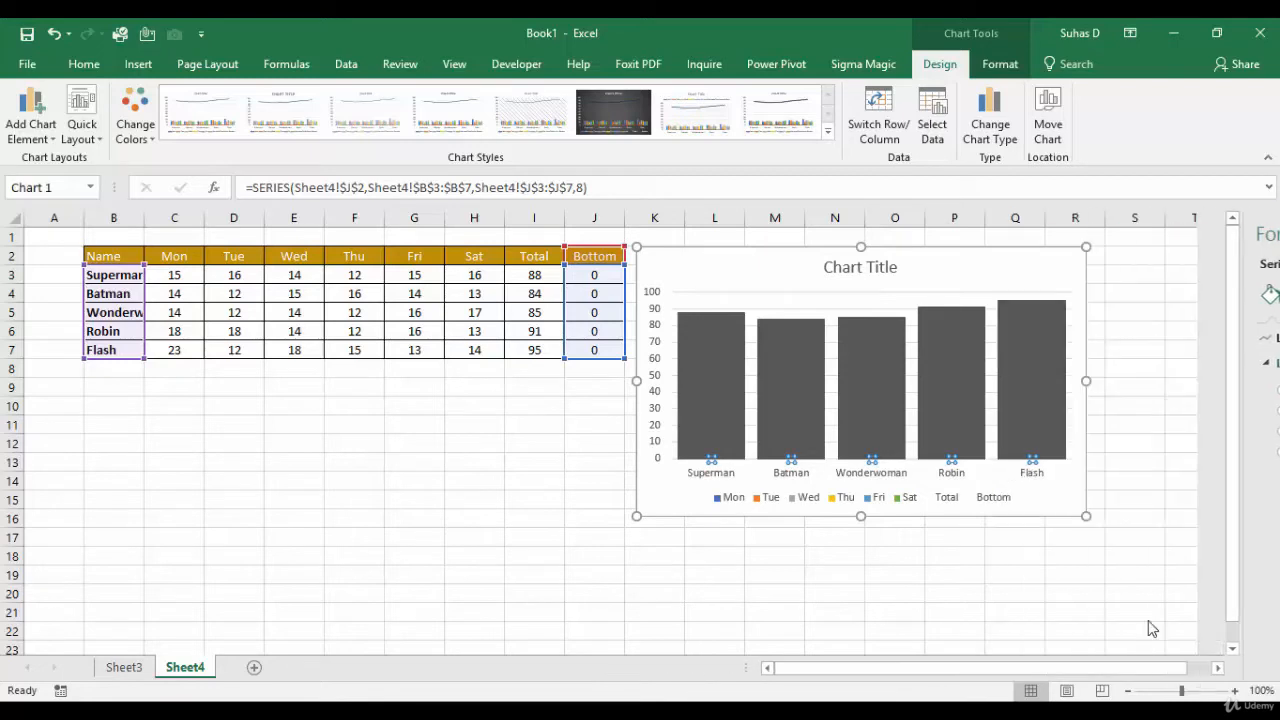
left_click(1010, 617)
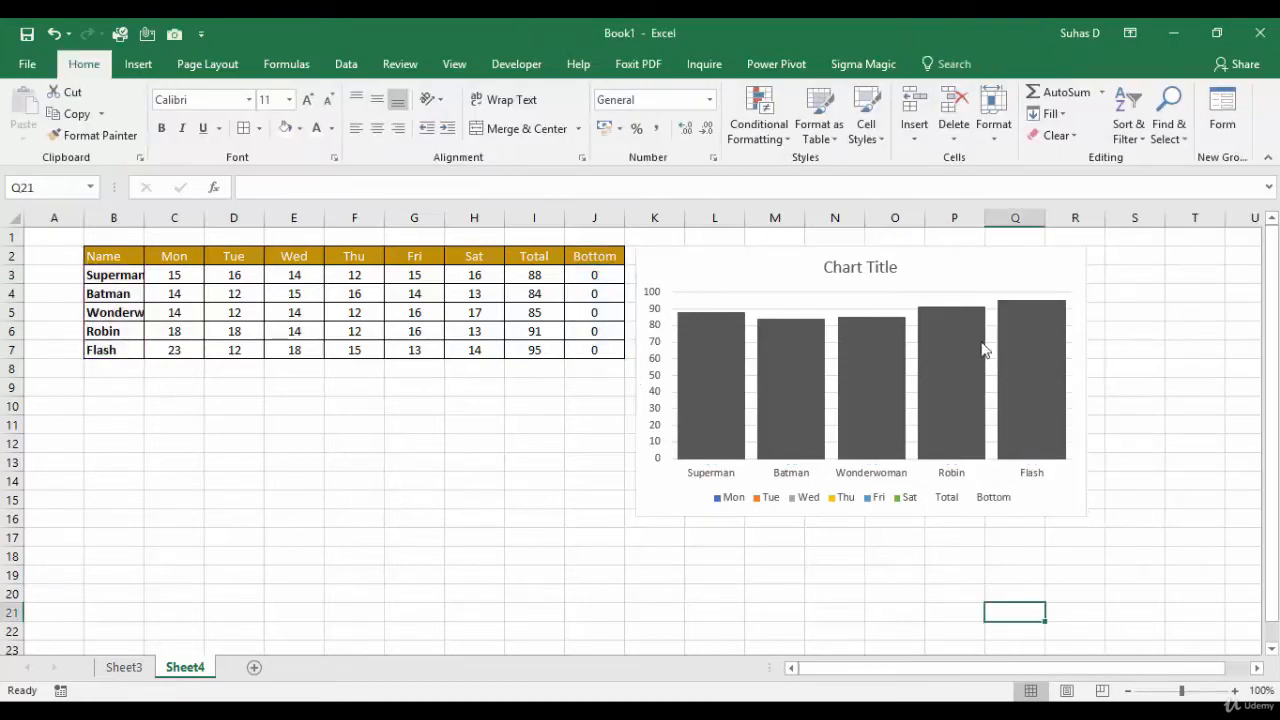
Step: Apply a gradient fill to the chart's down bars and set the first gradient stop to dark green
left_click(1019, 398)
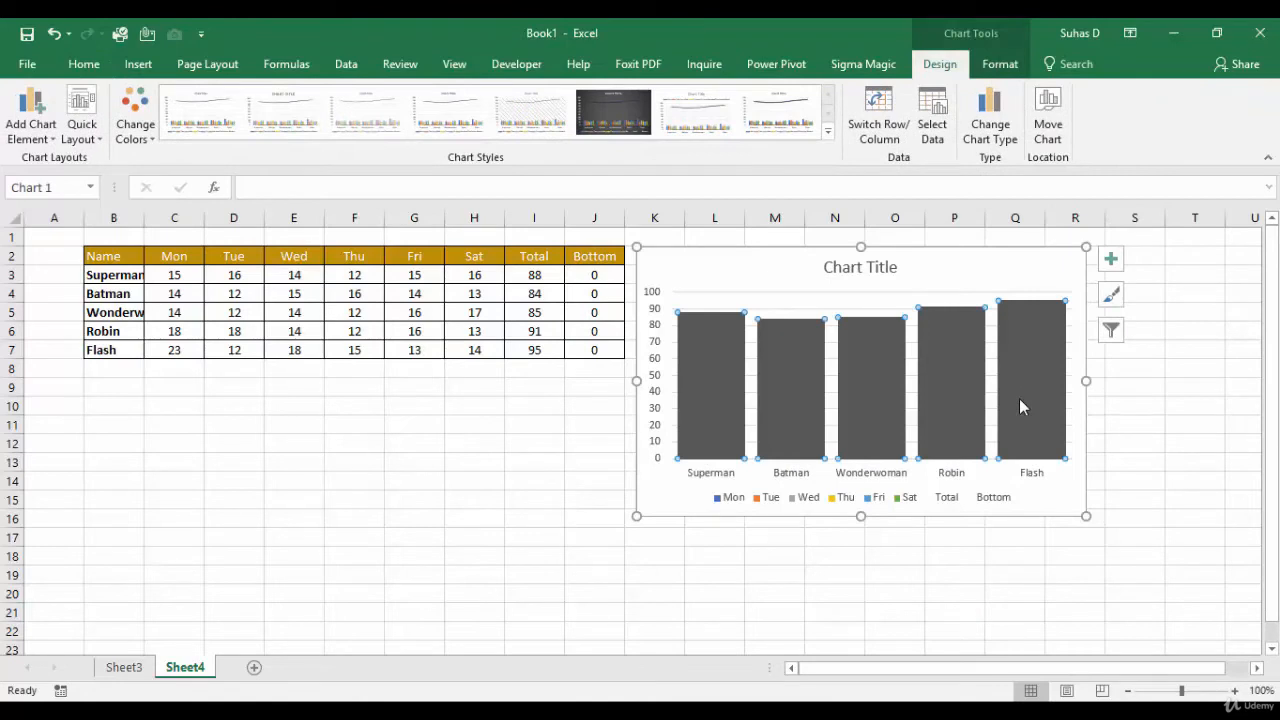
right_click(1019, 398)
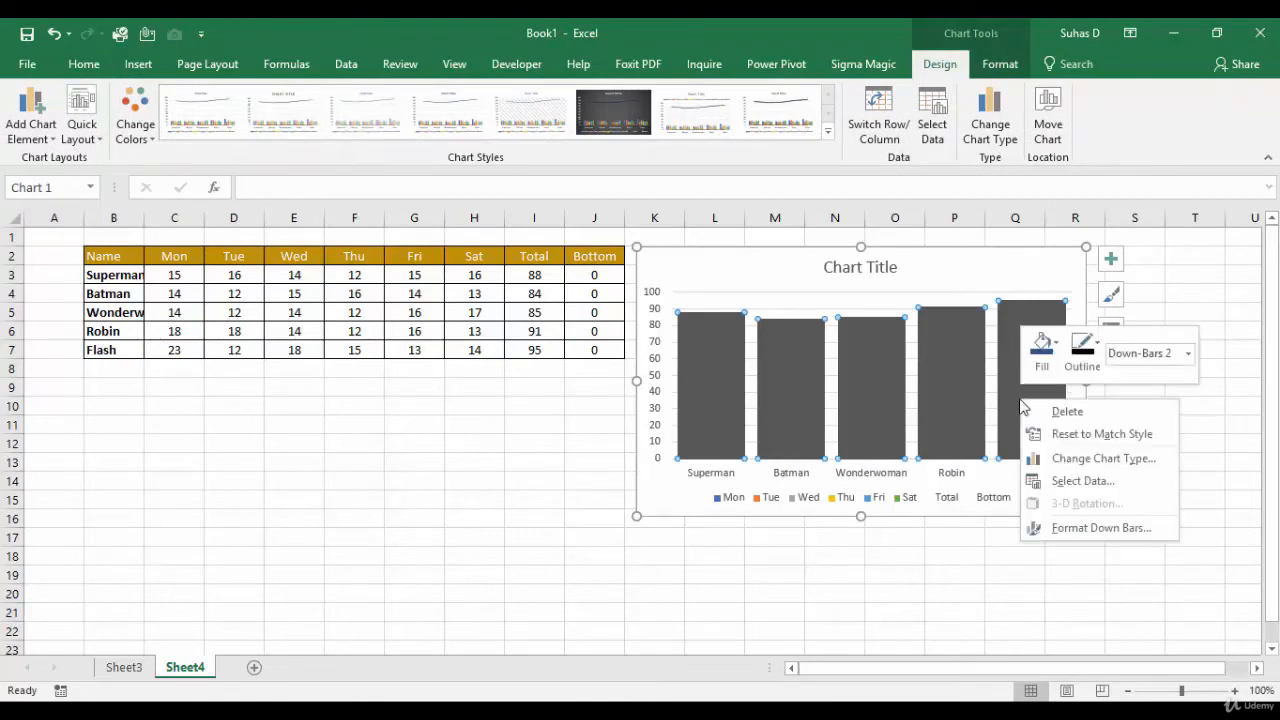
left_click(1080, 528)
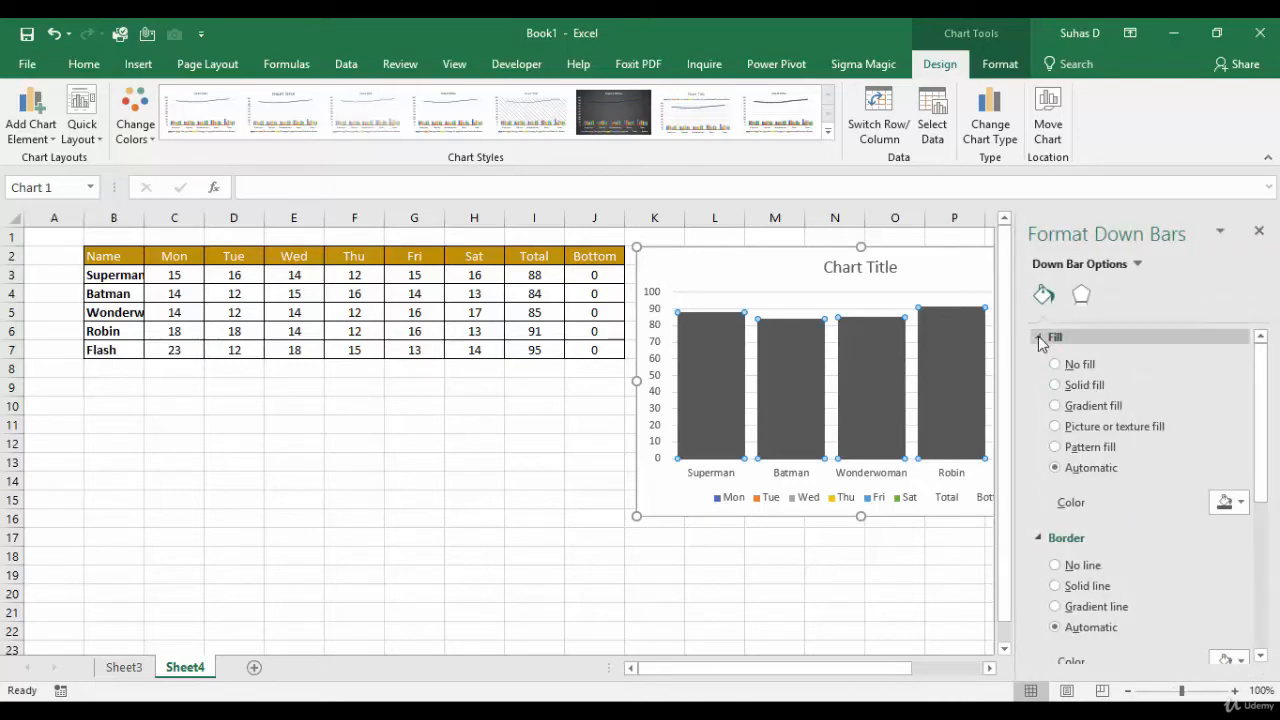
left_click(1056, 406)
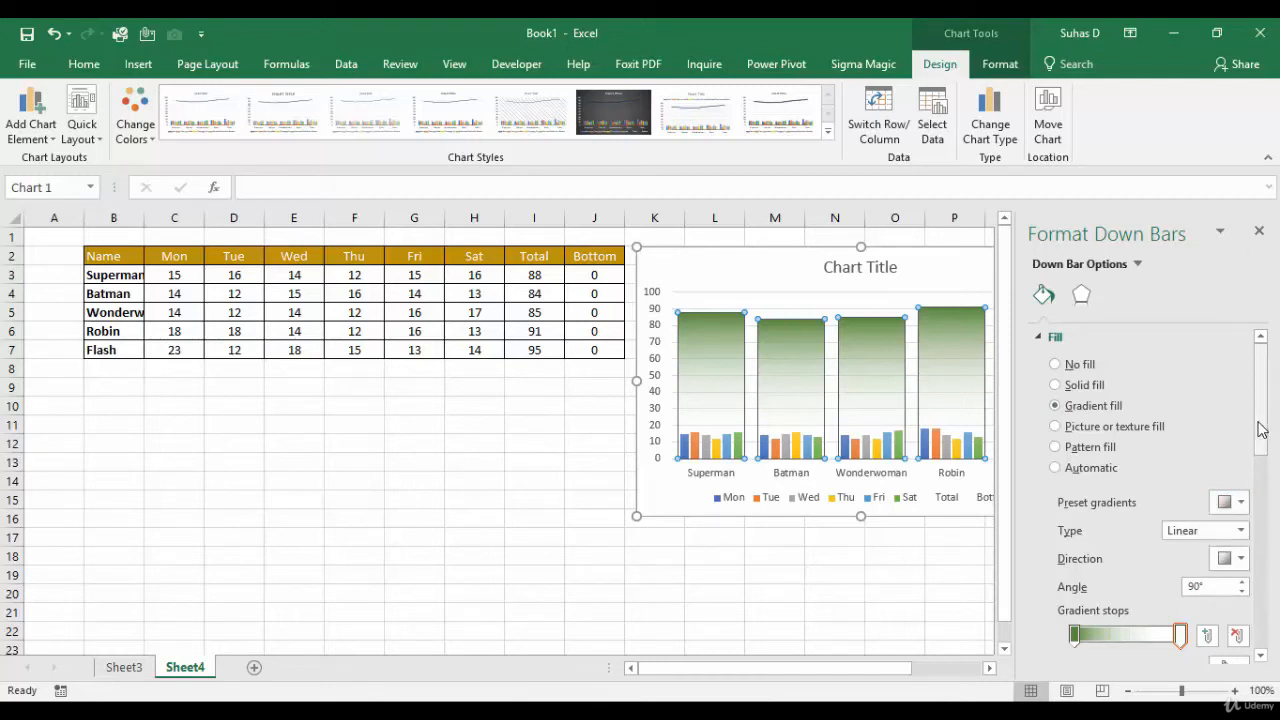
left_click_drag(1260, 428, 1258, 490)
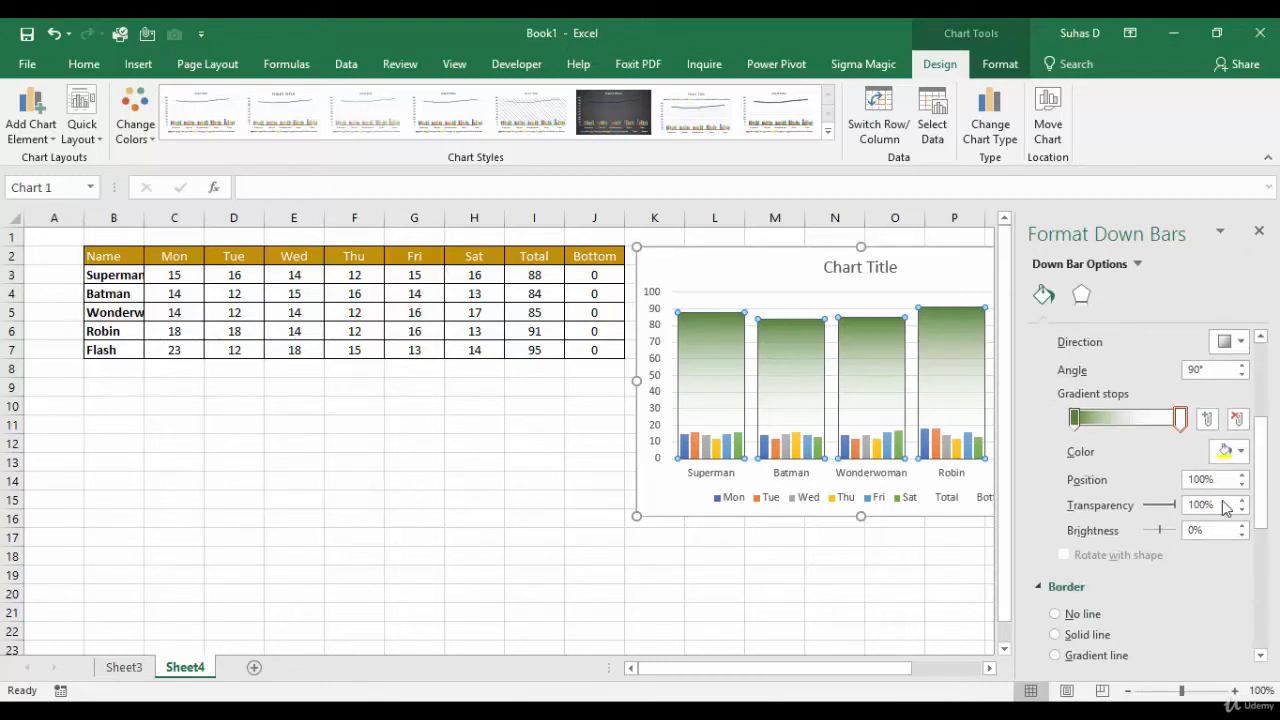
left_click(1075, 419)
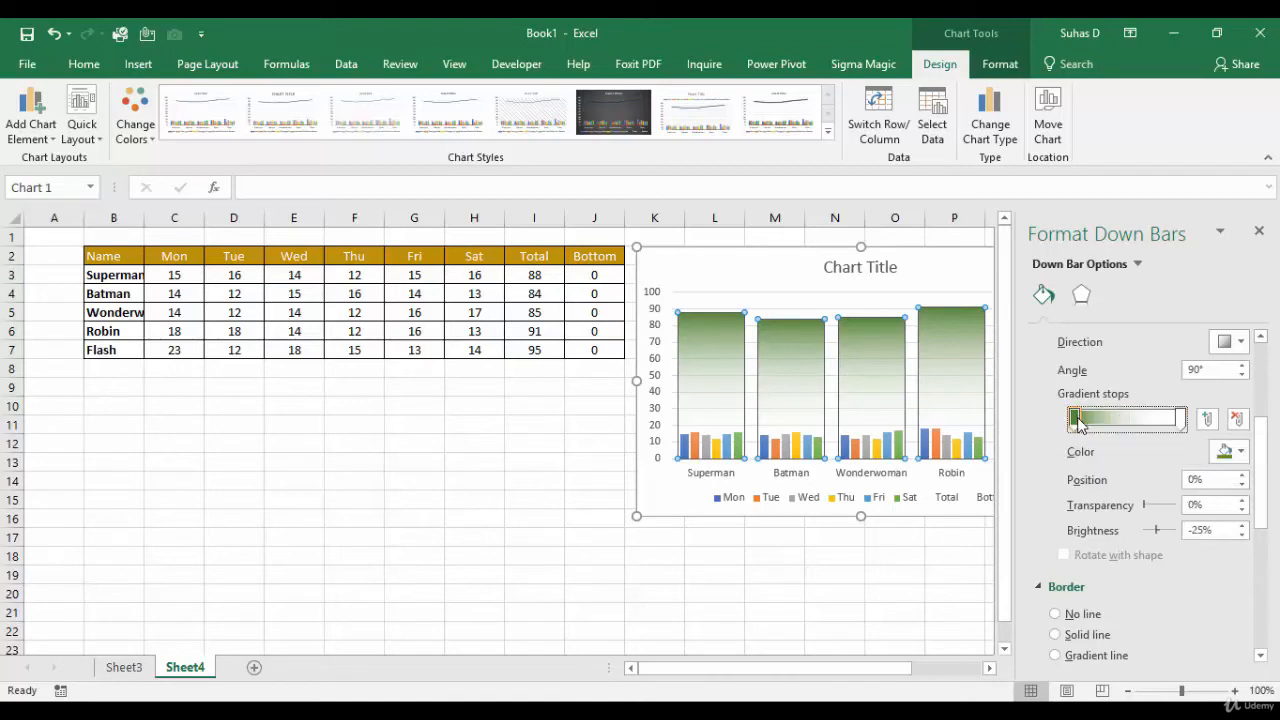
left_click(1230, 451)
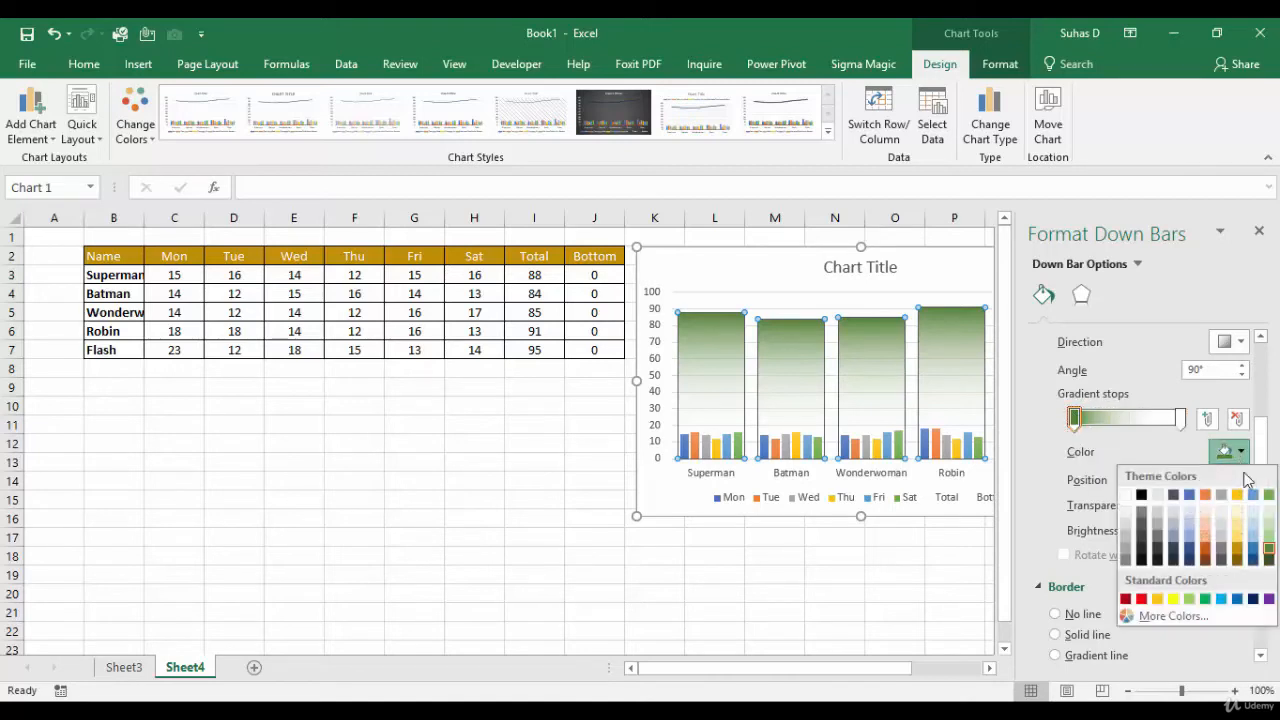
left_click(1269, 540)
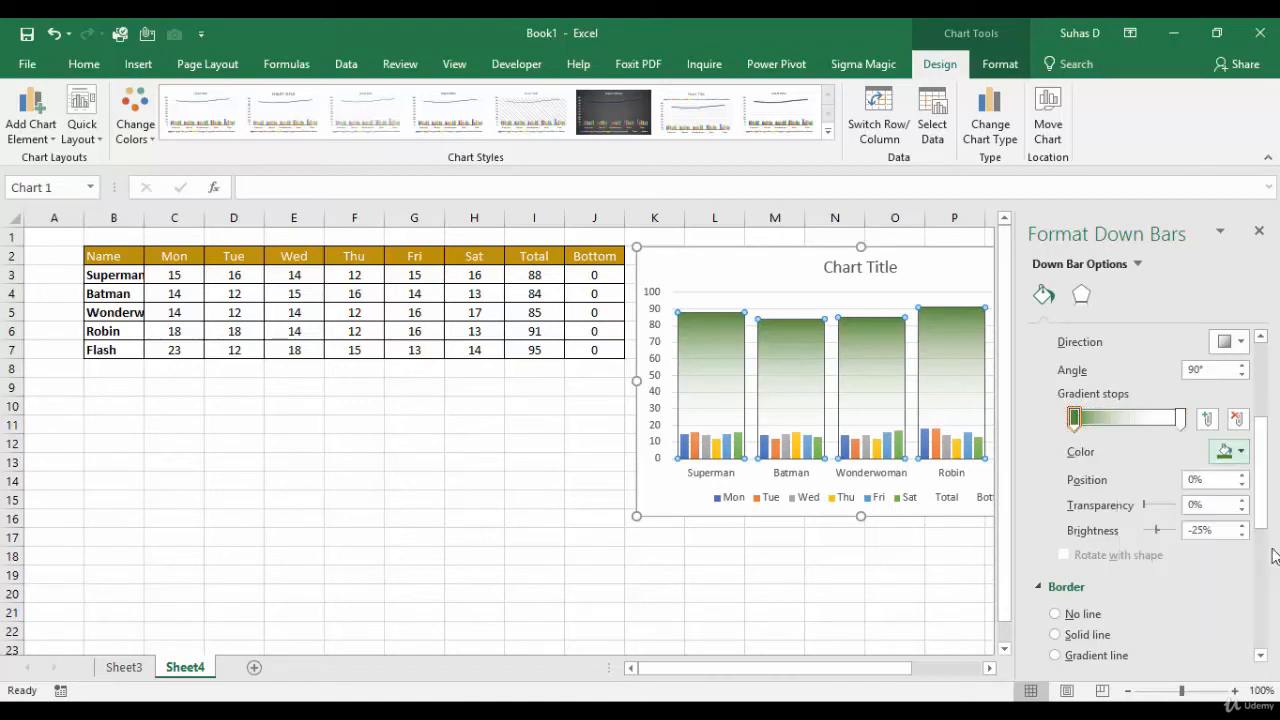
Step: Set the down bars' last gradient stop to white with 100% transparency and close the formatting options
left_click(1181, 419)
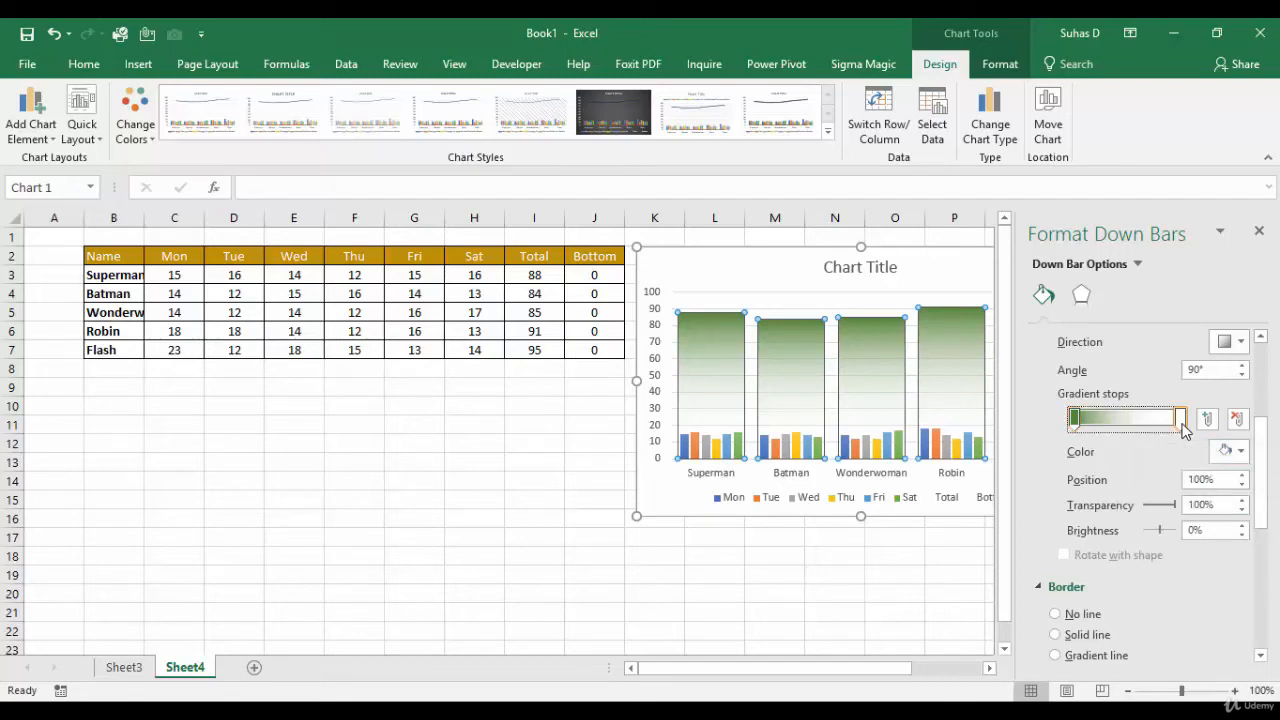
left_click(1231, 457)
left_click(1126, 495)
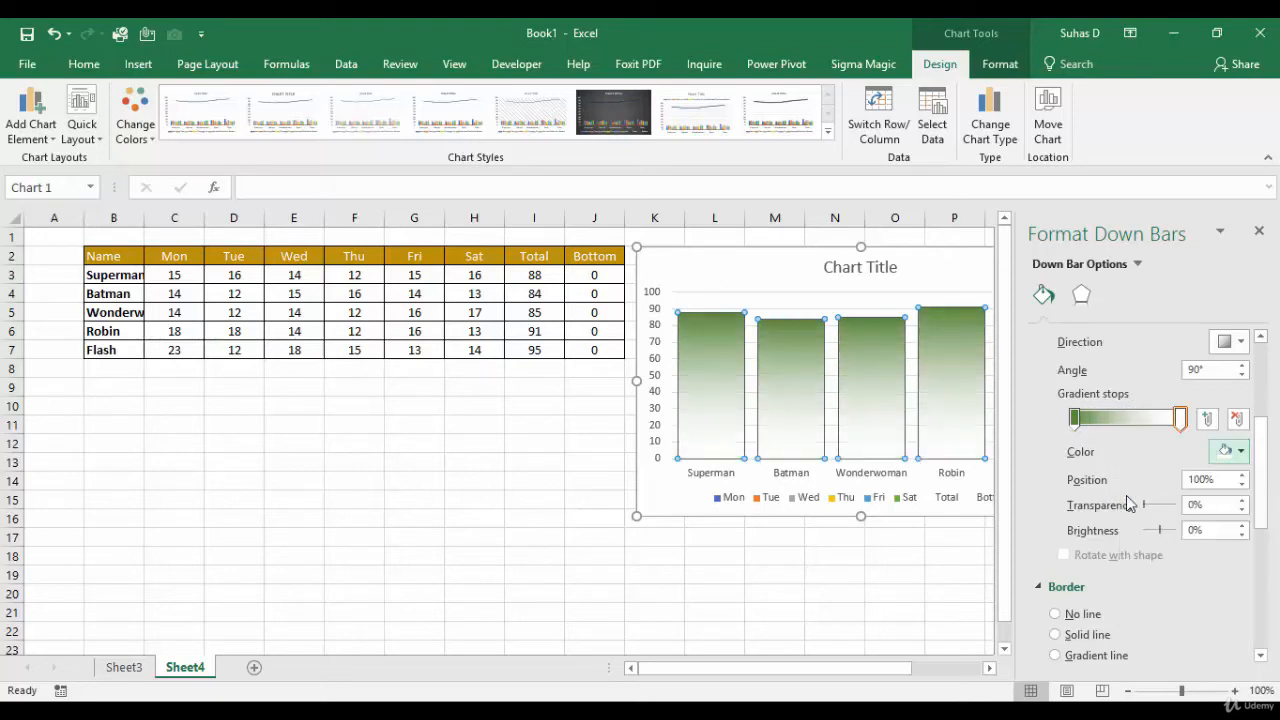
left_click(1180, 420)
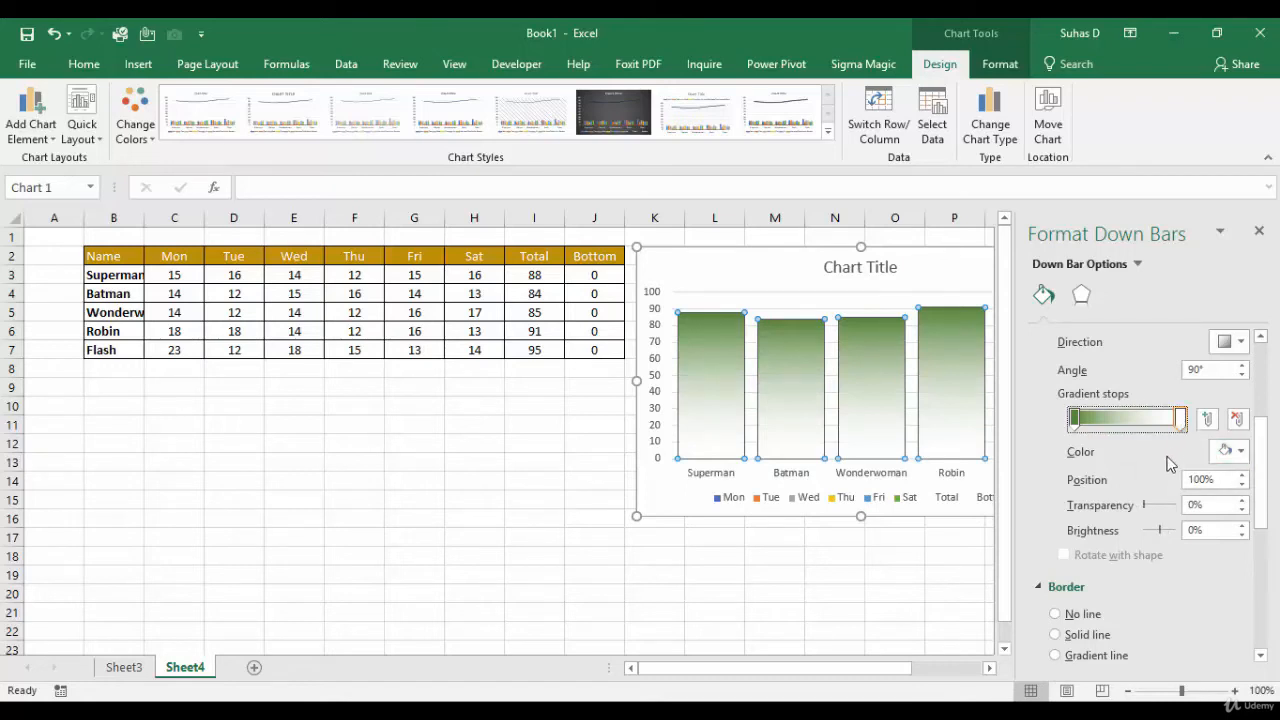
left_click(1144, 506)
left_click_drag(1146, 510, 1186, 507)
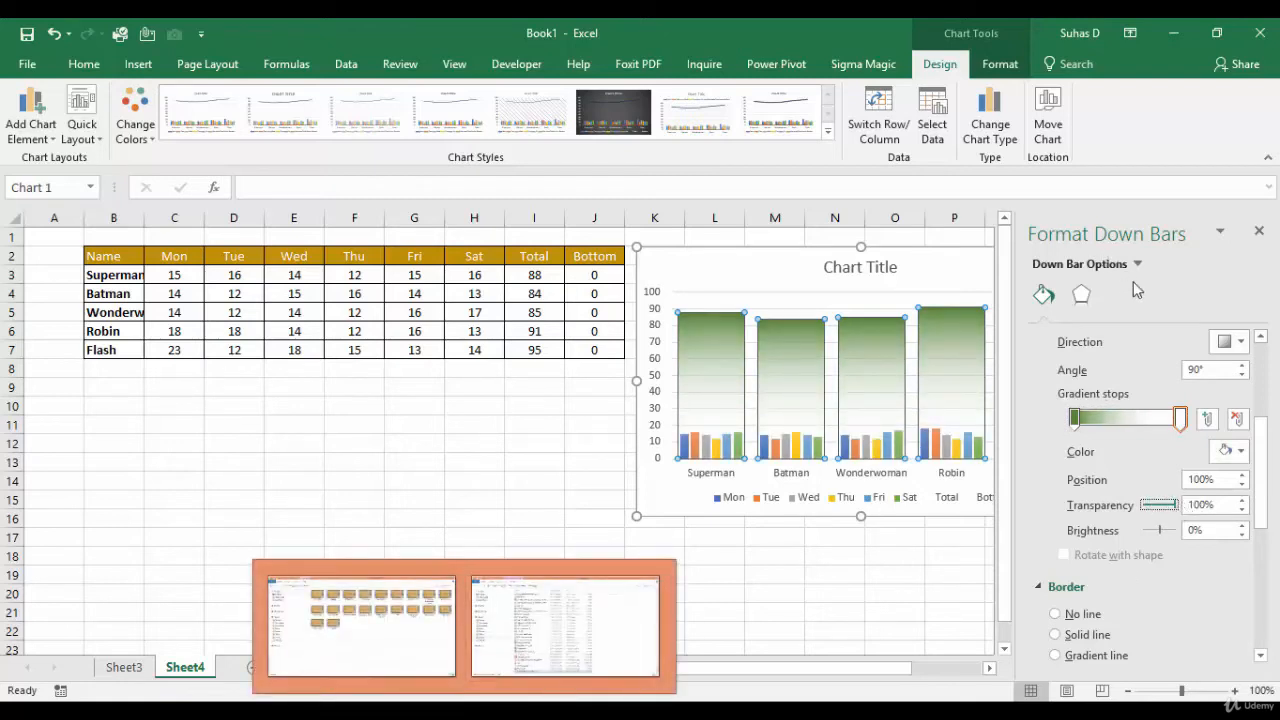
left_click(1259, 231)
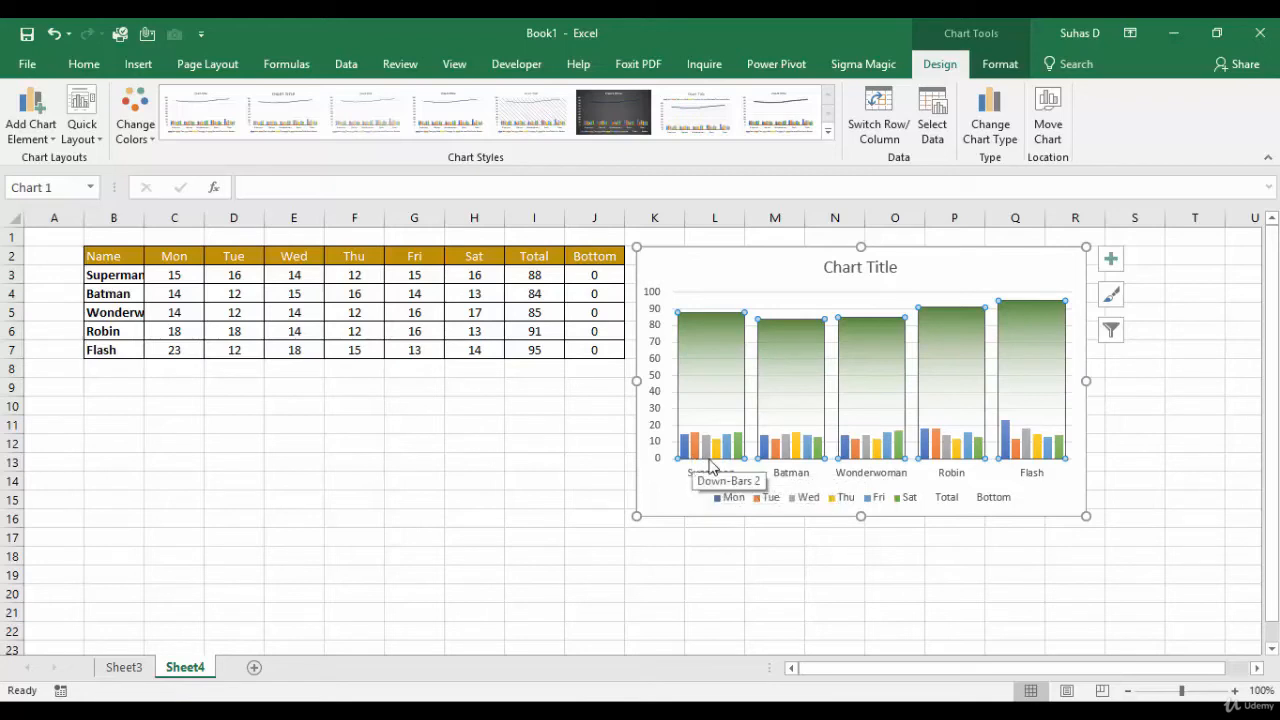
Step: Remove the chart title and gridlines from the chart
left_click(1113, 261)
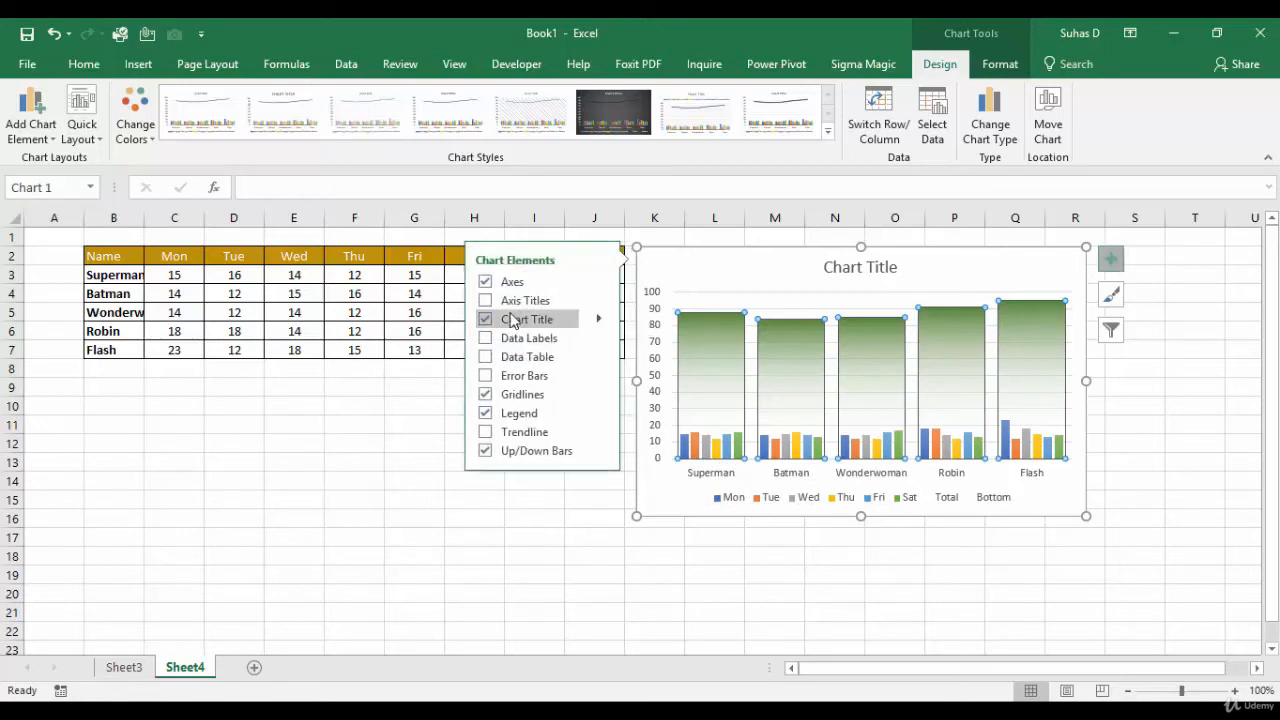
left_click(485, 320)
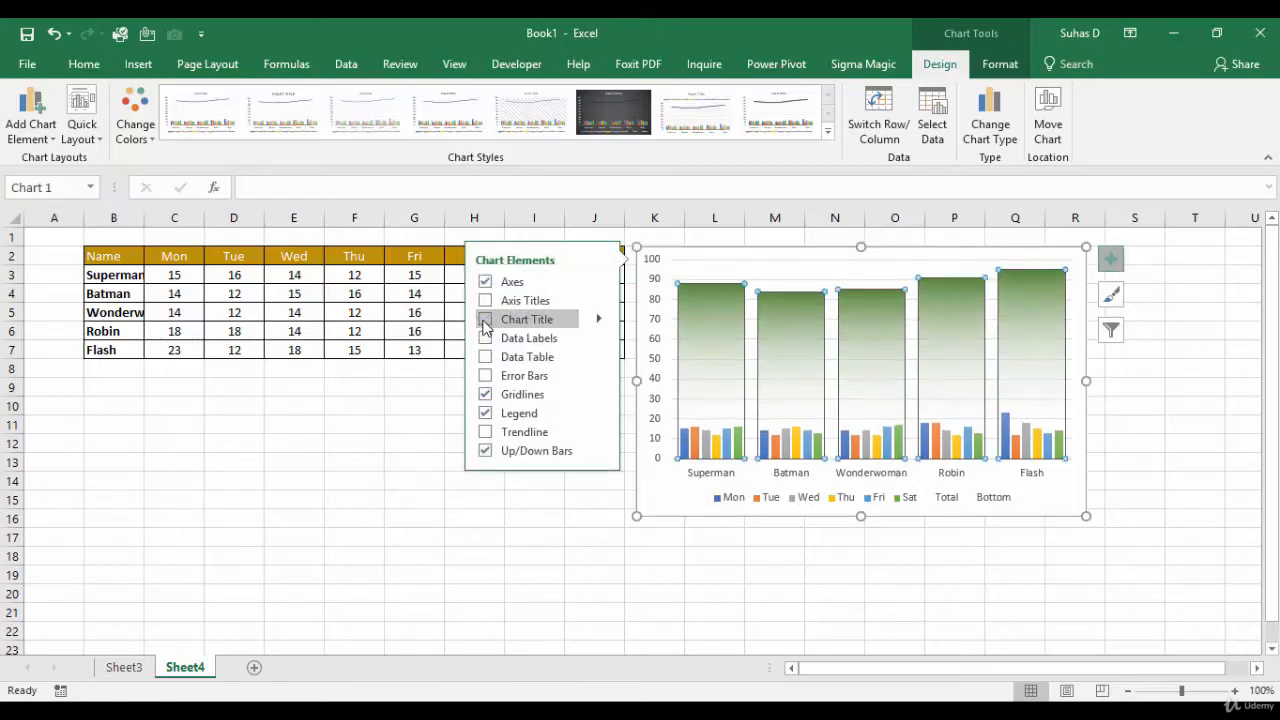
left_click(486, 395)
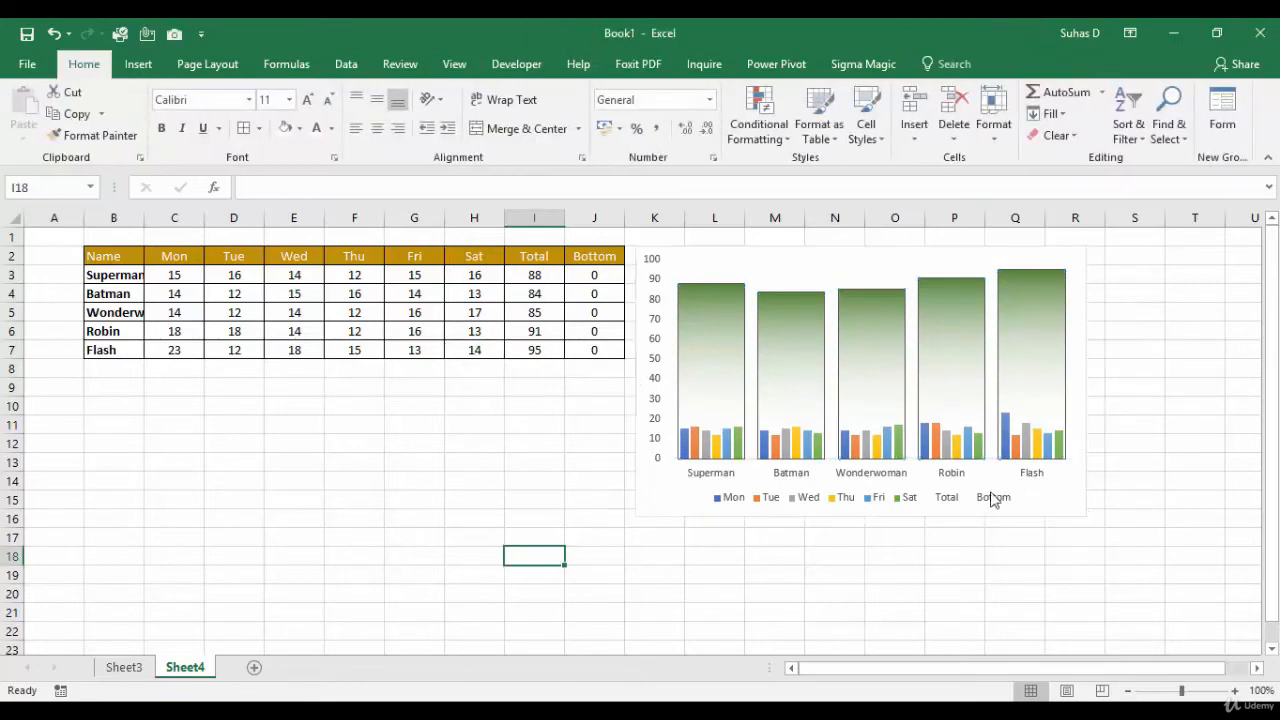
Step: Delete the Total and Bottom entries from the chart legend and deselect the chart
left_click(950, 497)
left_click(954, 504)
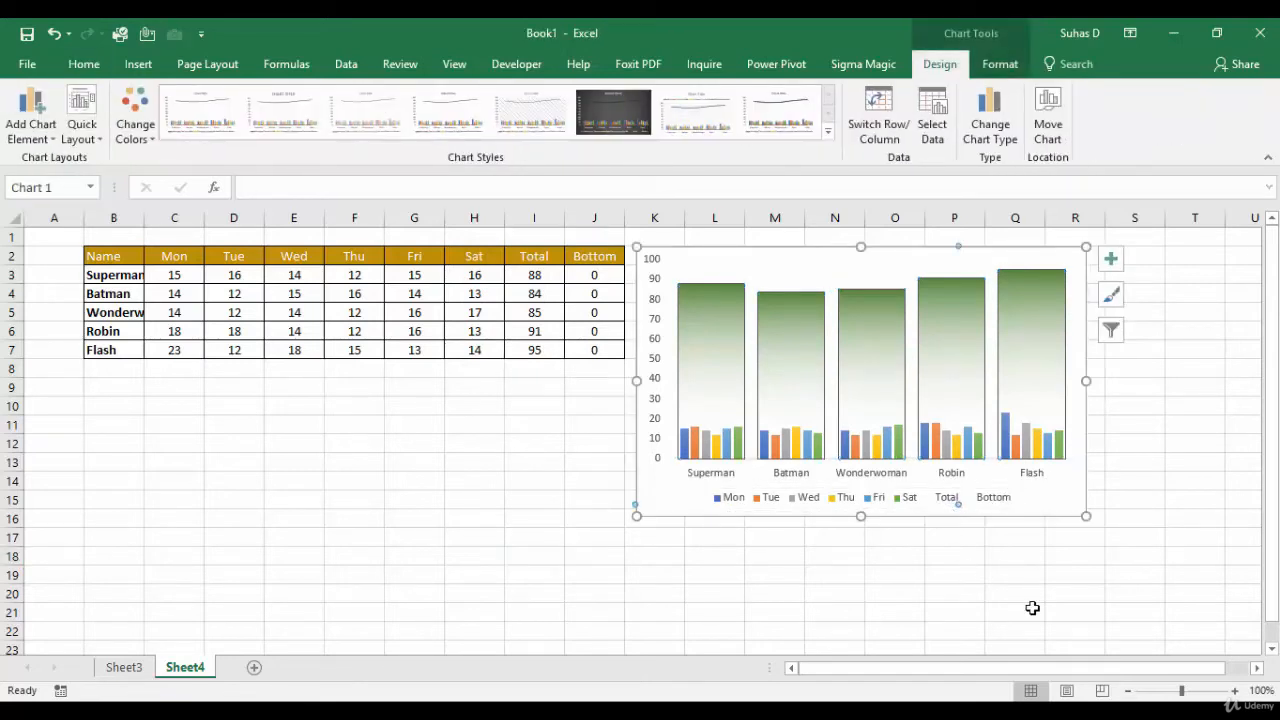
key("Delete")
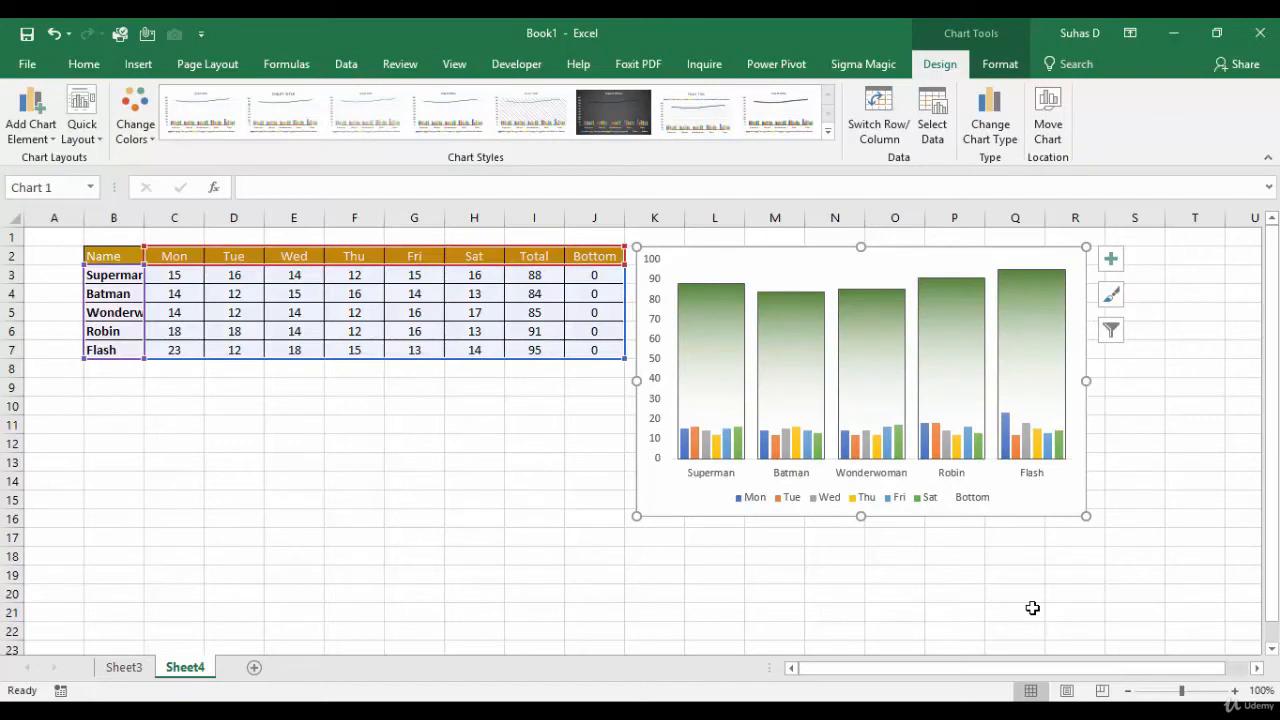
left_click(983, 503)
left_click(976, 505)
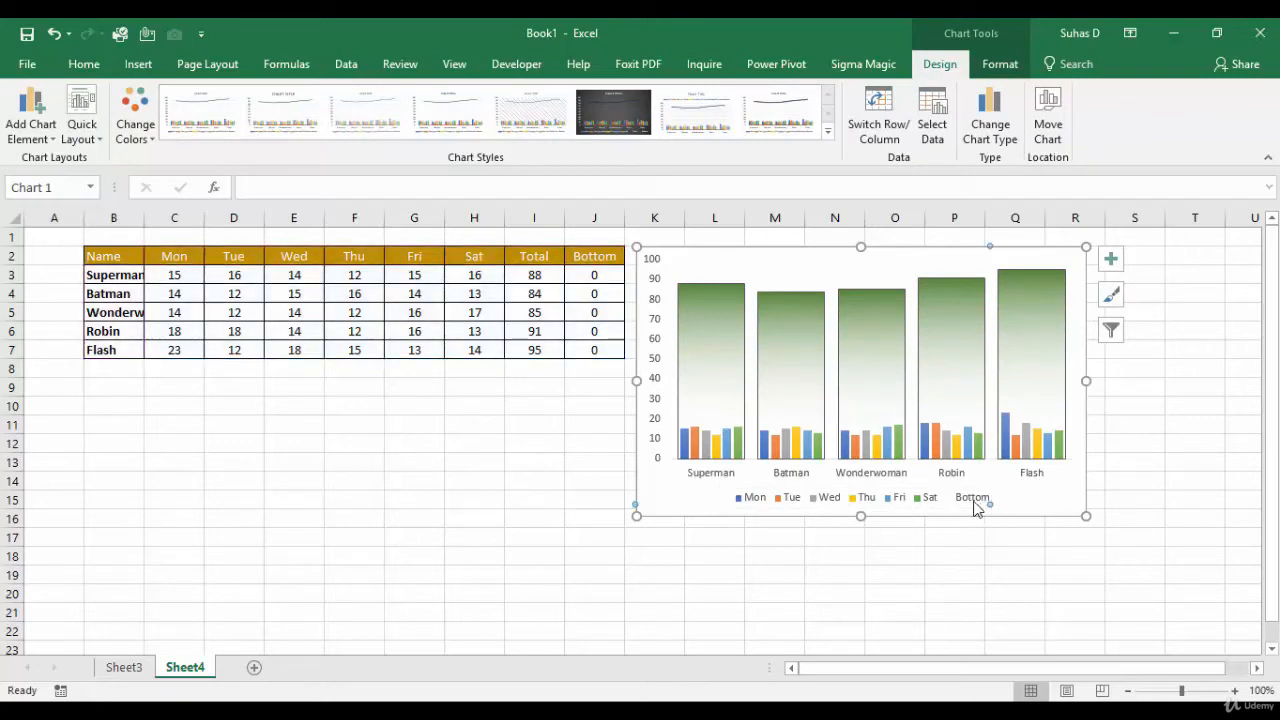
key("Delete")
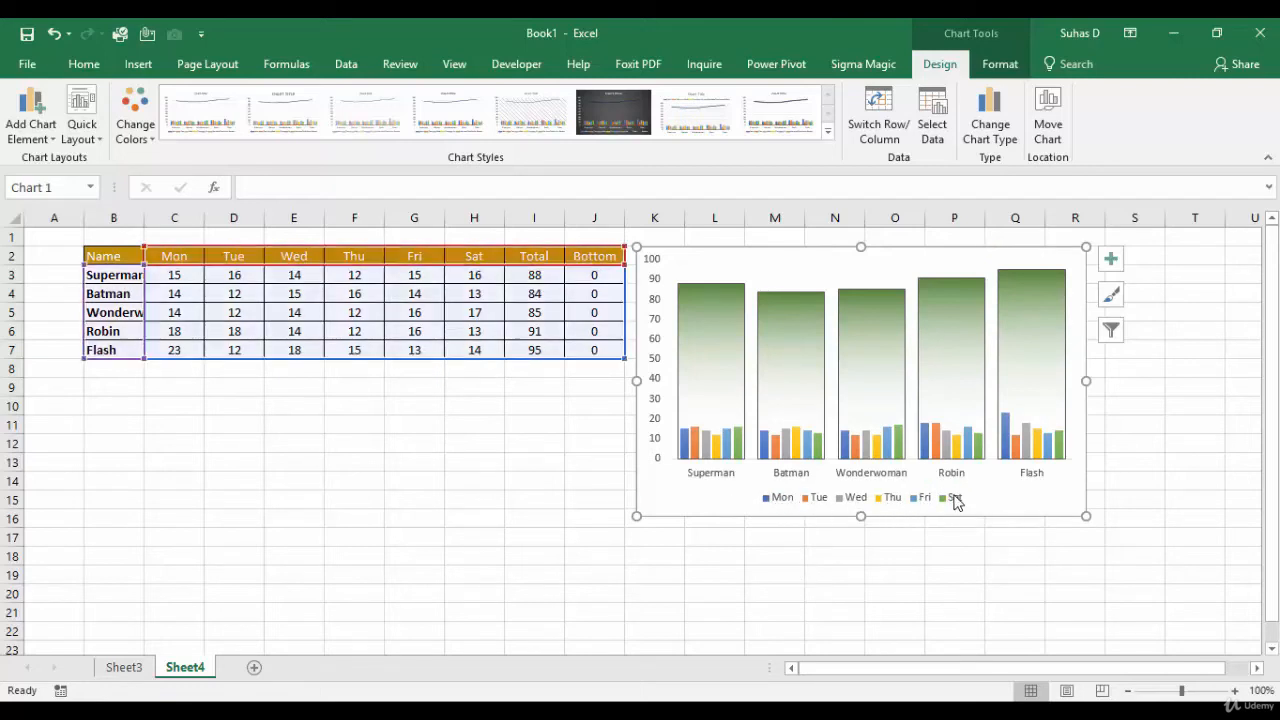
left_click(1182, 421)
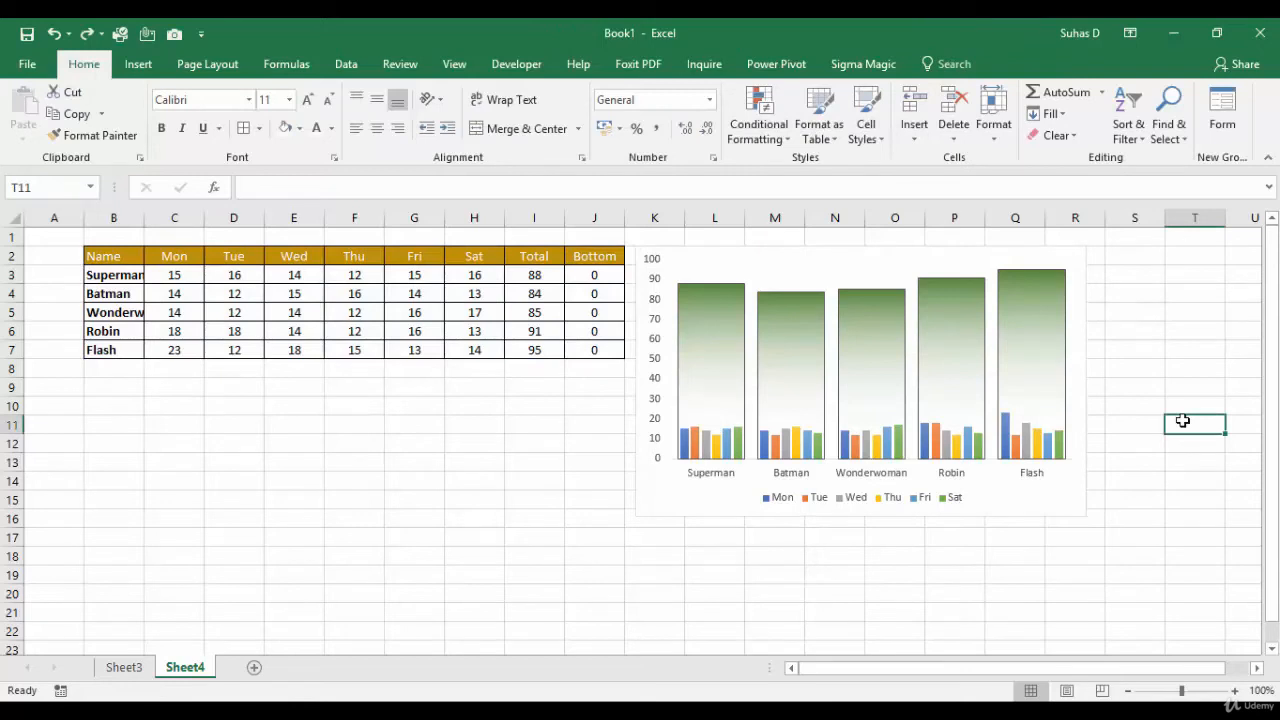
Step: Add data labels to the Total series and set their label position to Above
right_click(1035, 276)
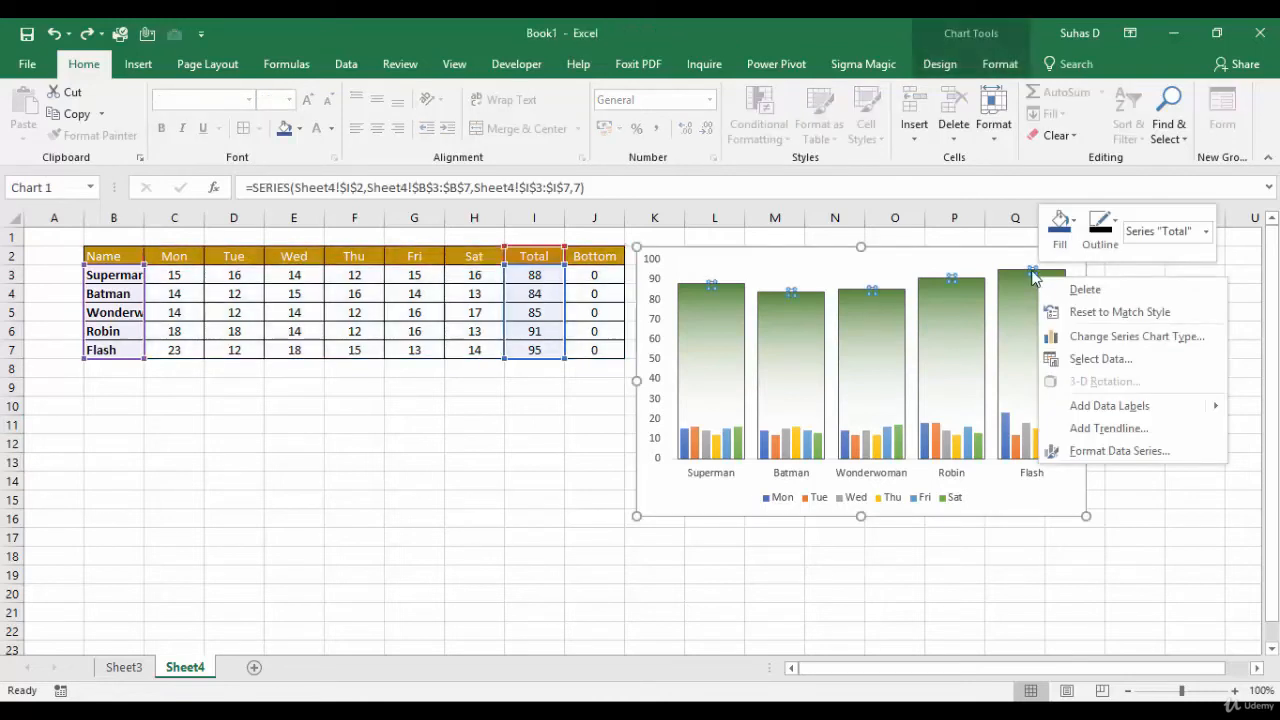
left_click(1094, 408)
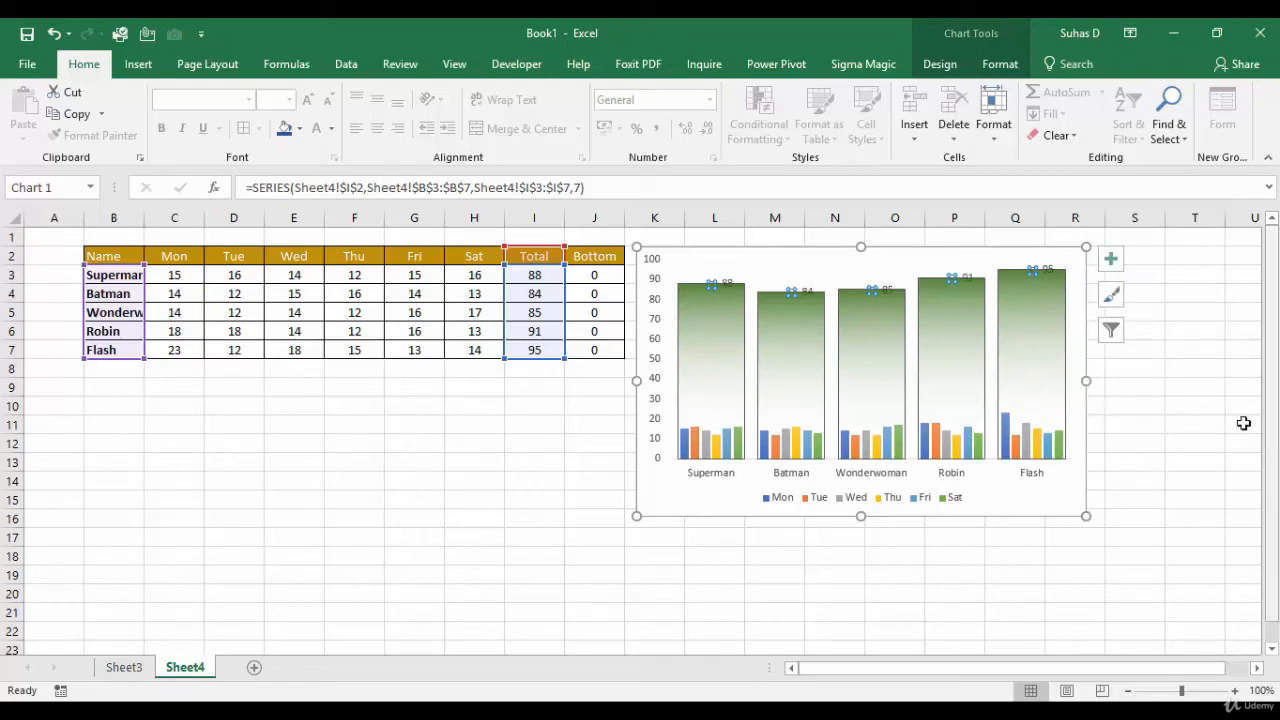
left_click(1046, 272)
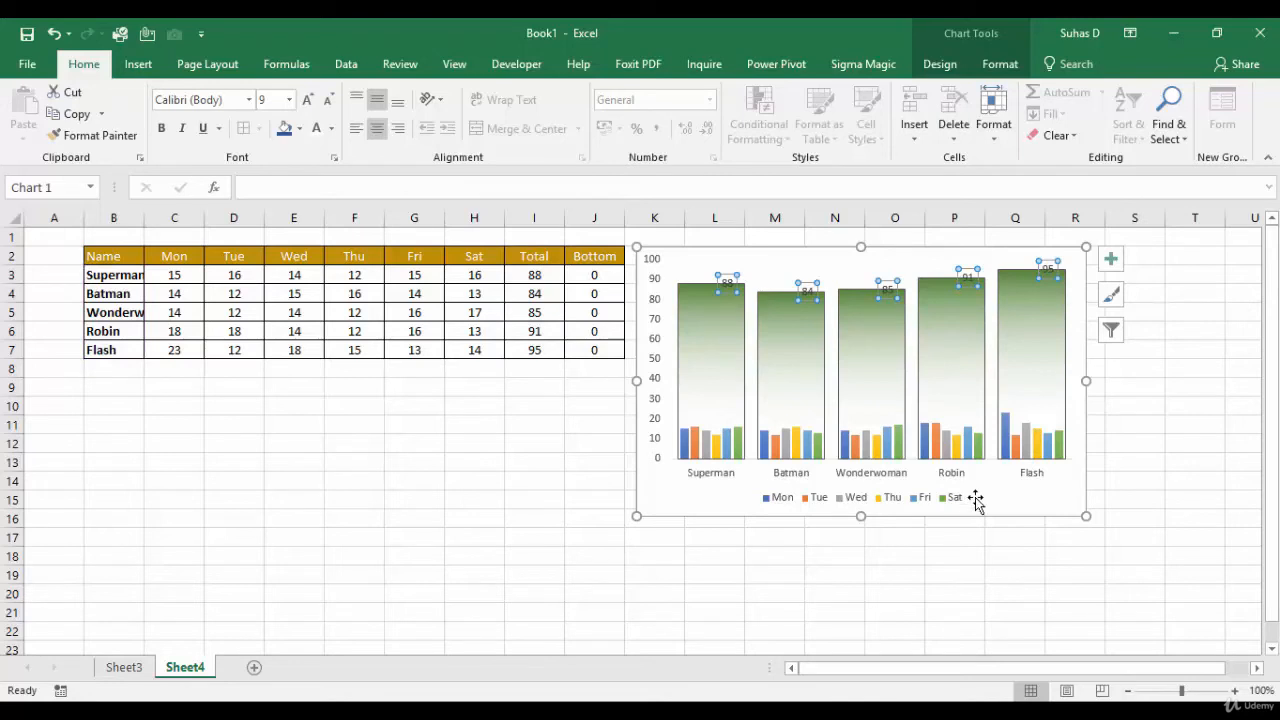
right_click(1047, 270)
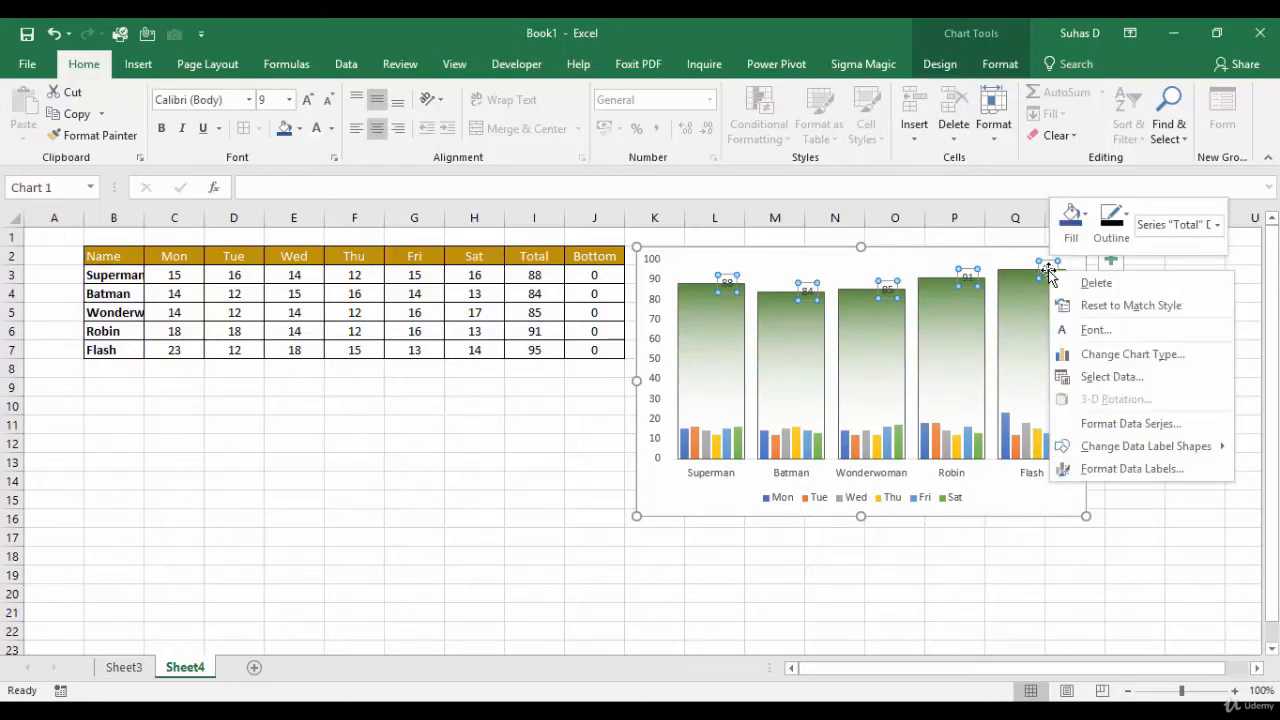
left_click(1147, 470)
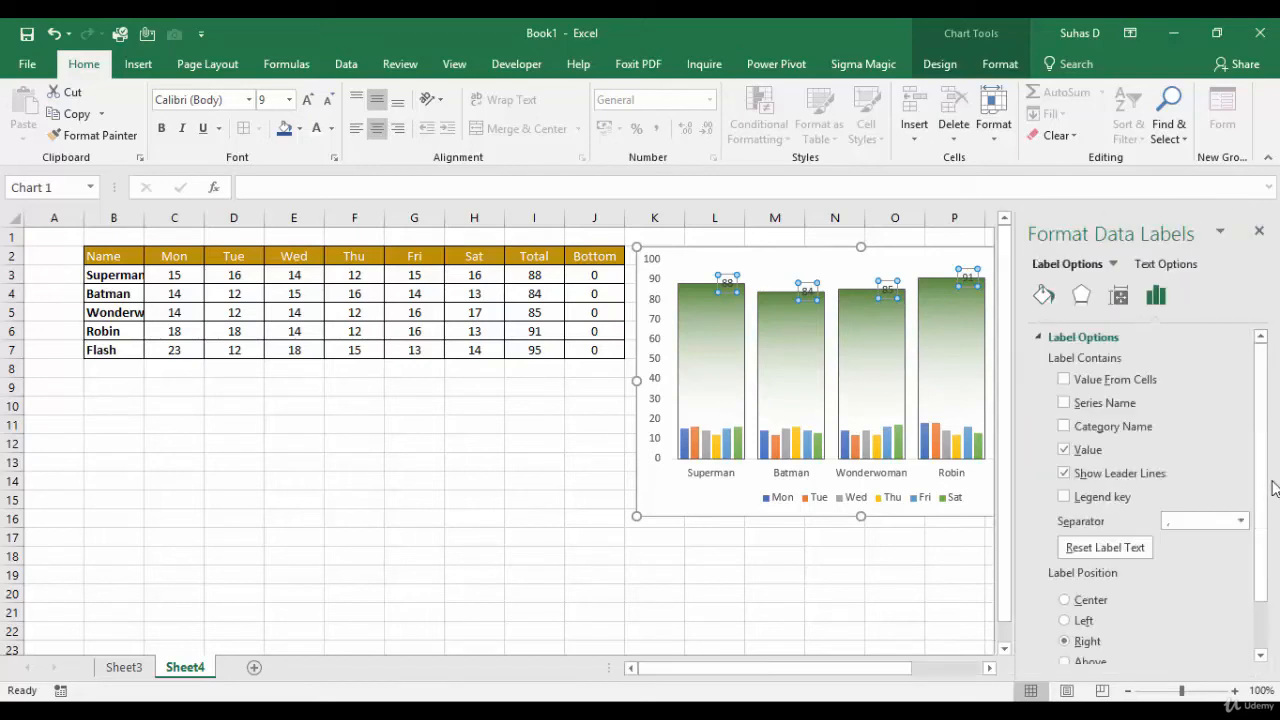
scroll(1240, 540, "down", 2)
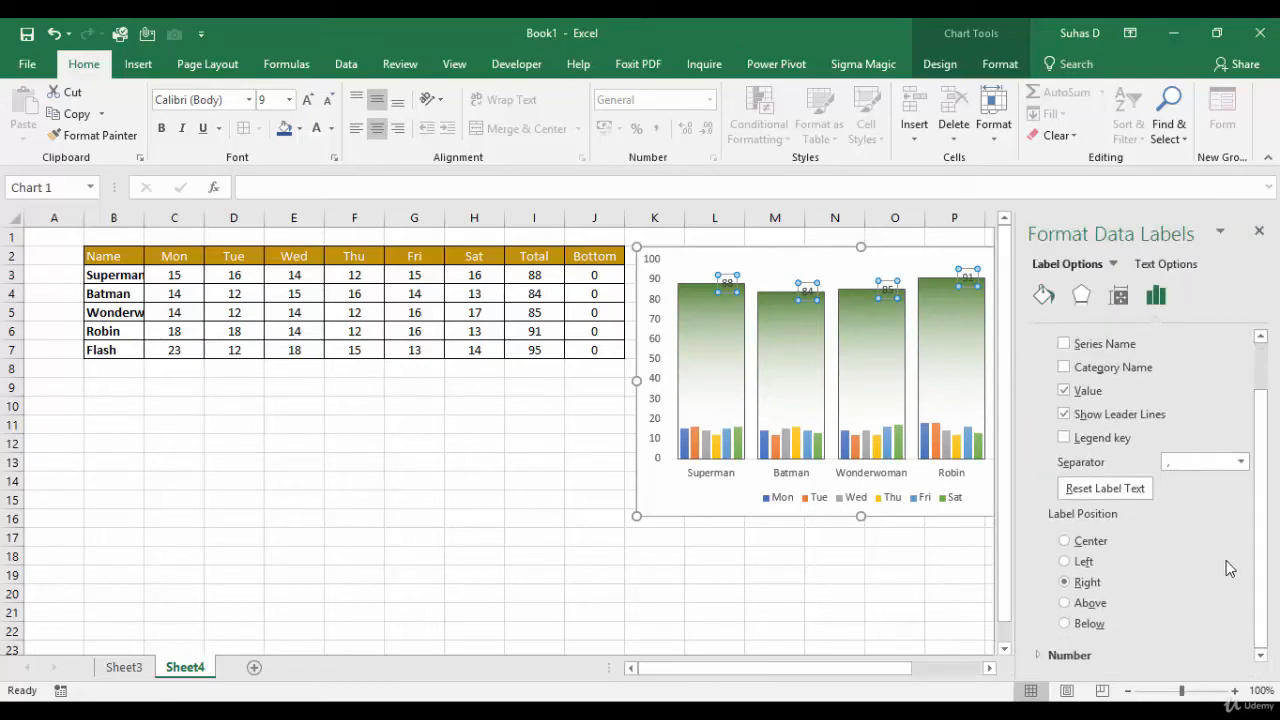
left_click(1065, 541)
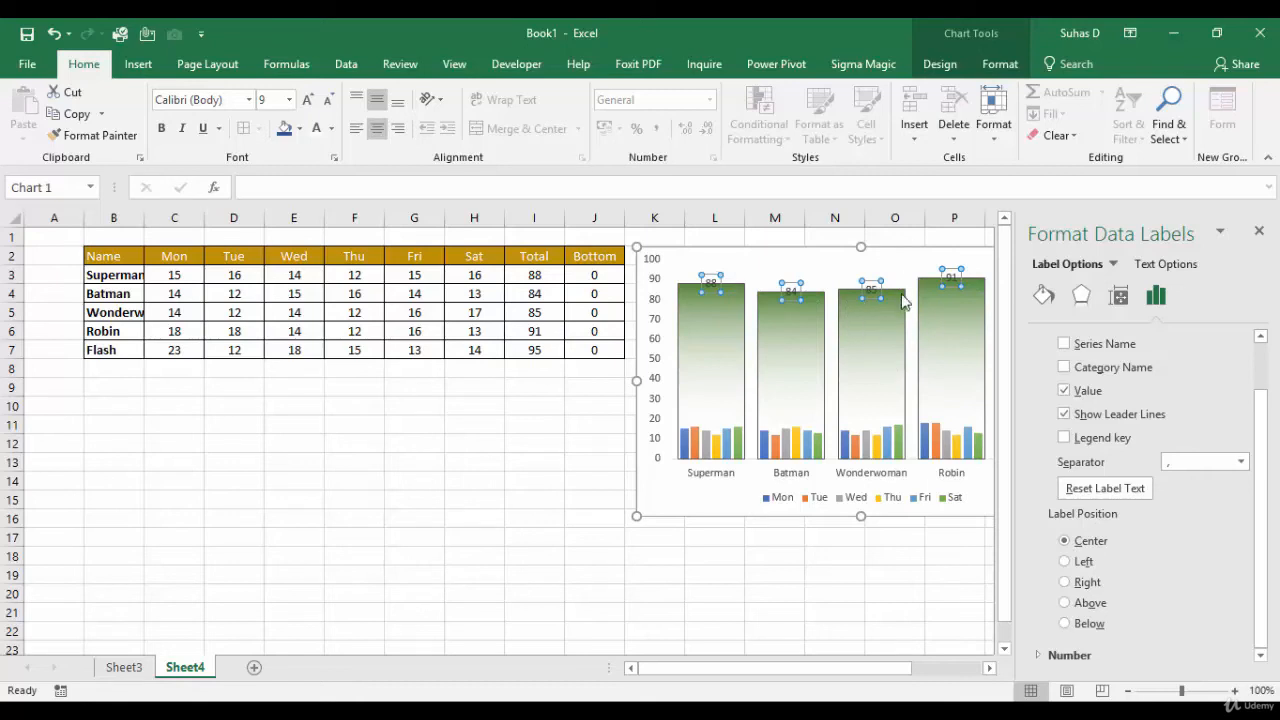
left_click(1065, 604)
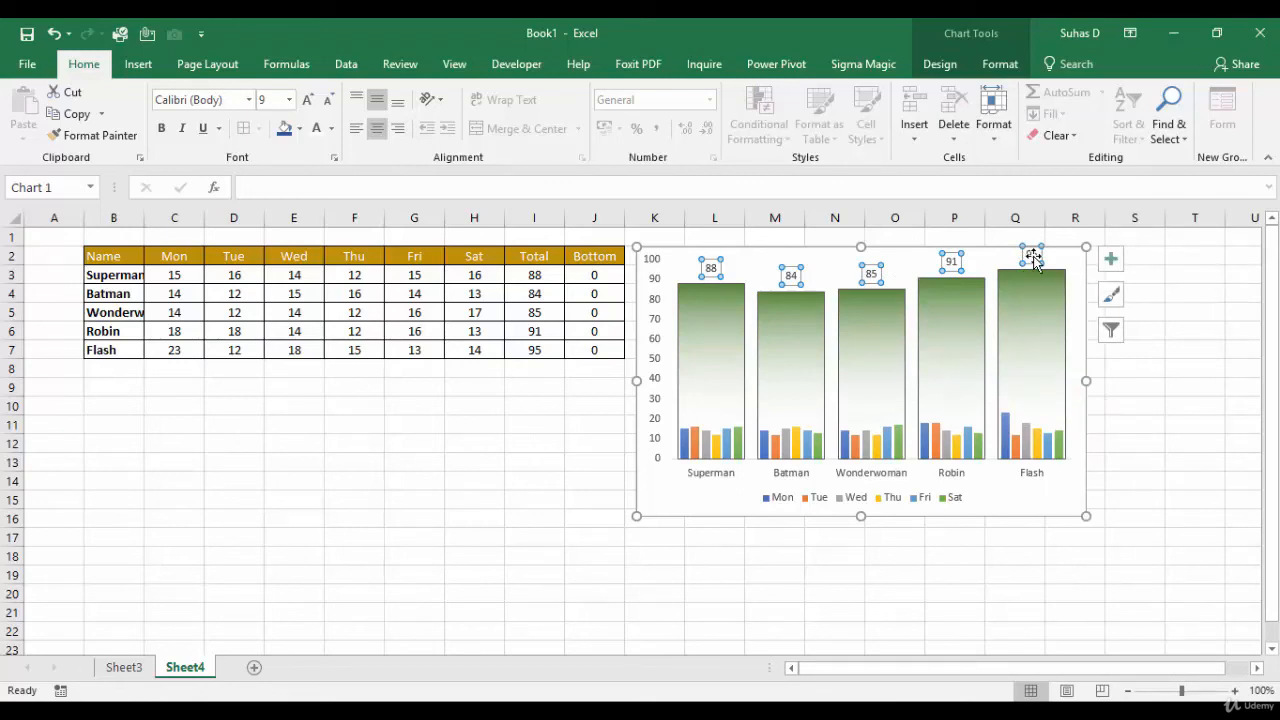
Step: Change the shape of the Total data labels to a rectangular speech-bubble callout
right_click(1033, 258)
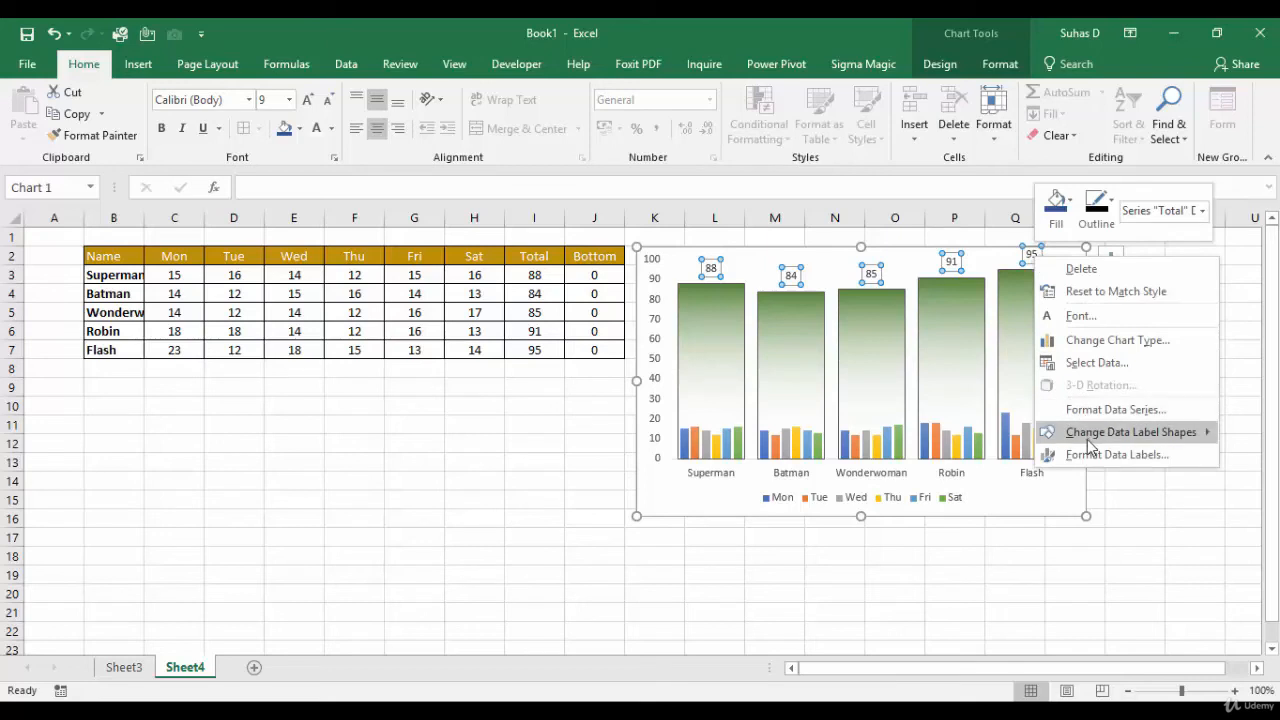
mouse_move(1089, 443)
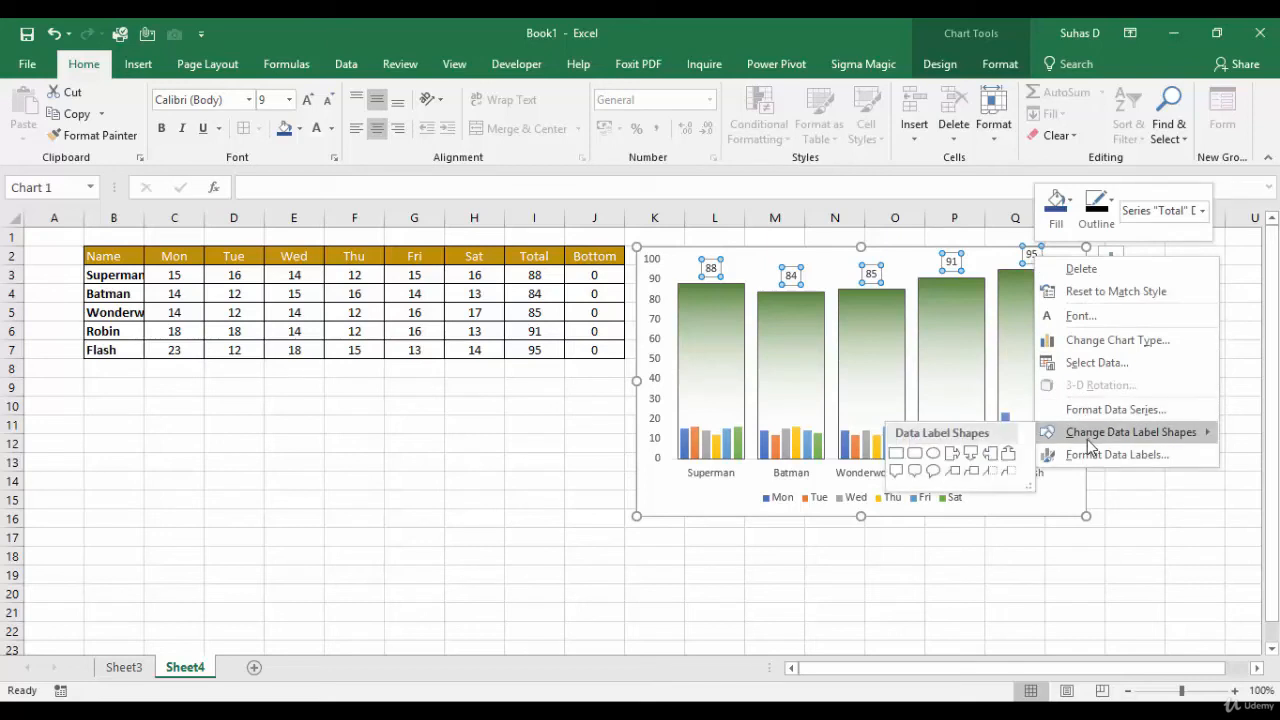
left_click(896, 471)
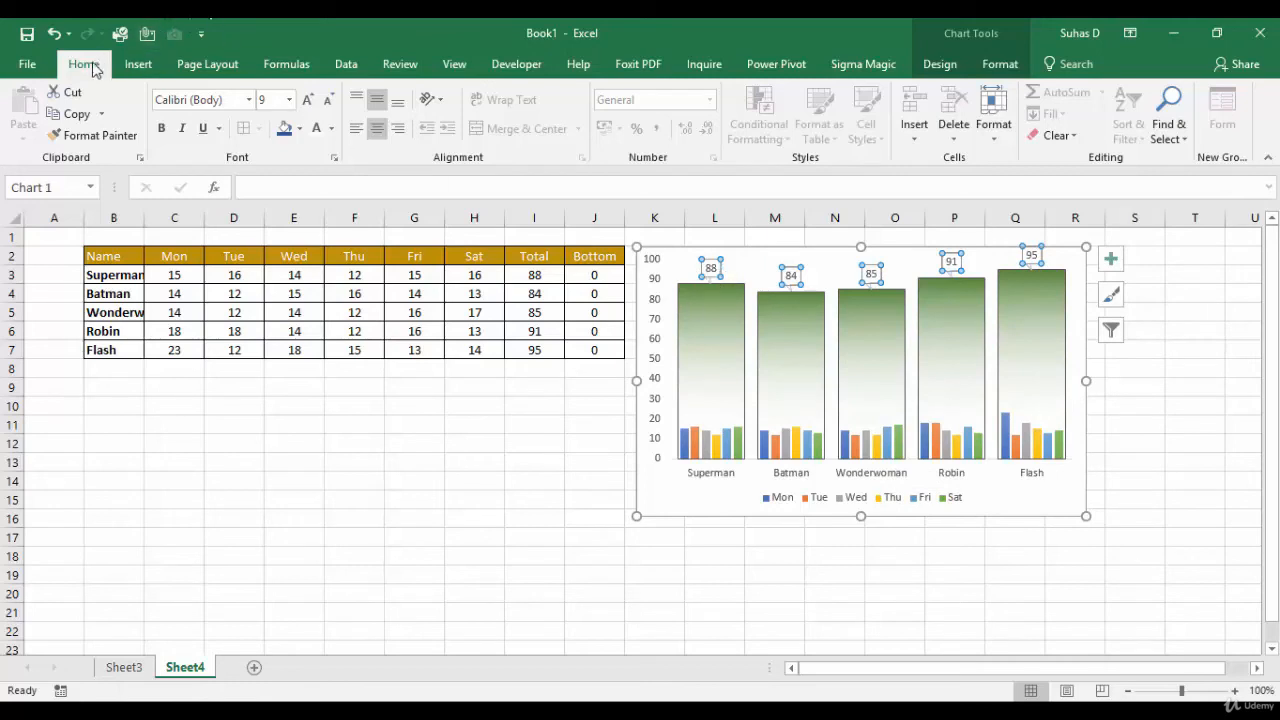
Step: Fill the Total data labels with dark blue-gray and set their font color to white
left_click(299, 129)
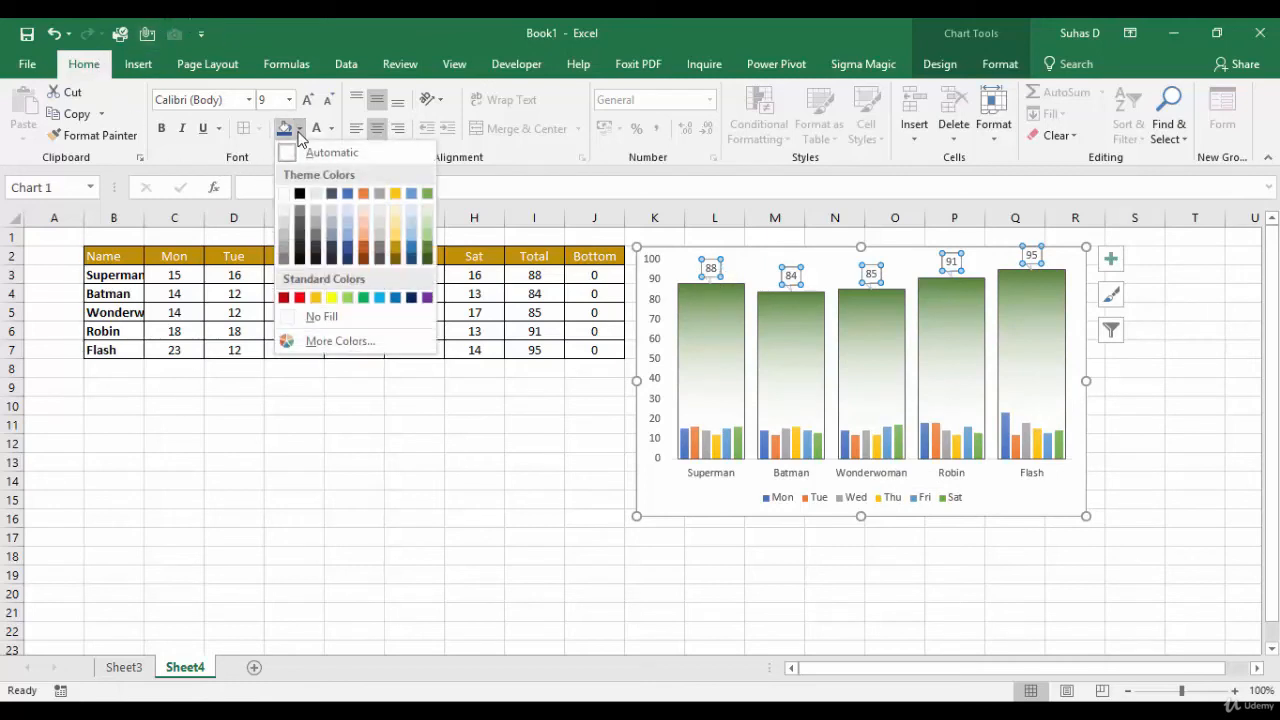
left_click(331, 252)
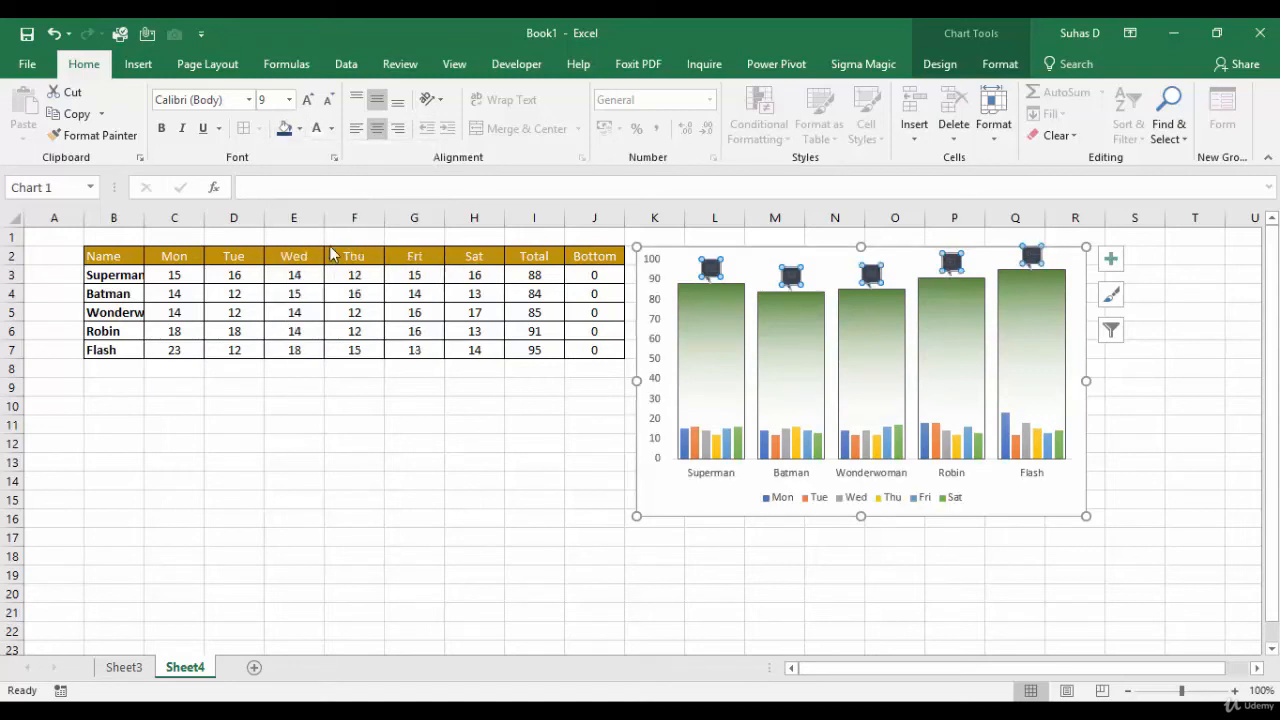
left_click(331, 129)
left_click(316, 194)
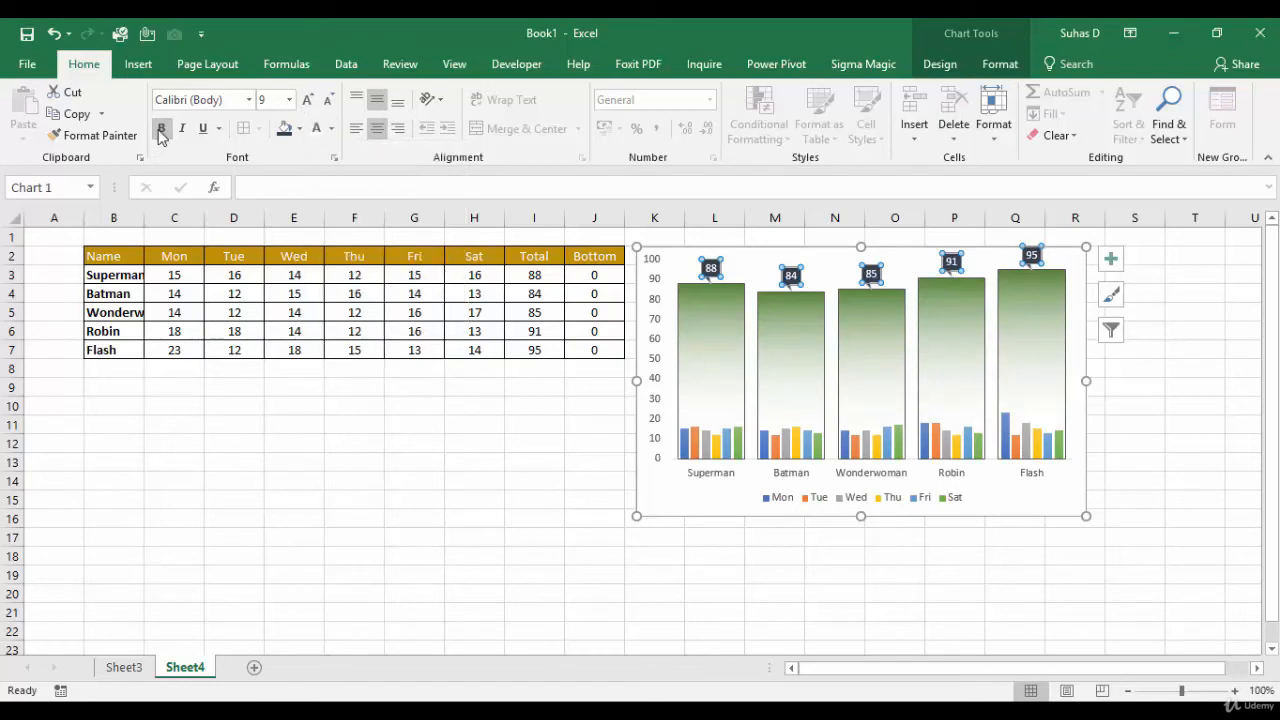
Step: Give the whole chart area a black outline with a weight of 2¼ pt
left_click(373, 520)
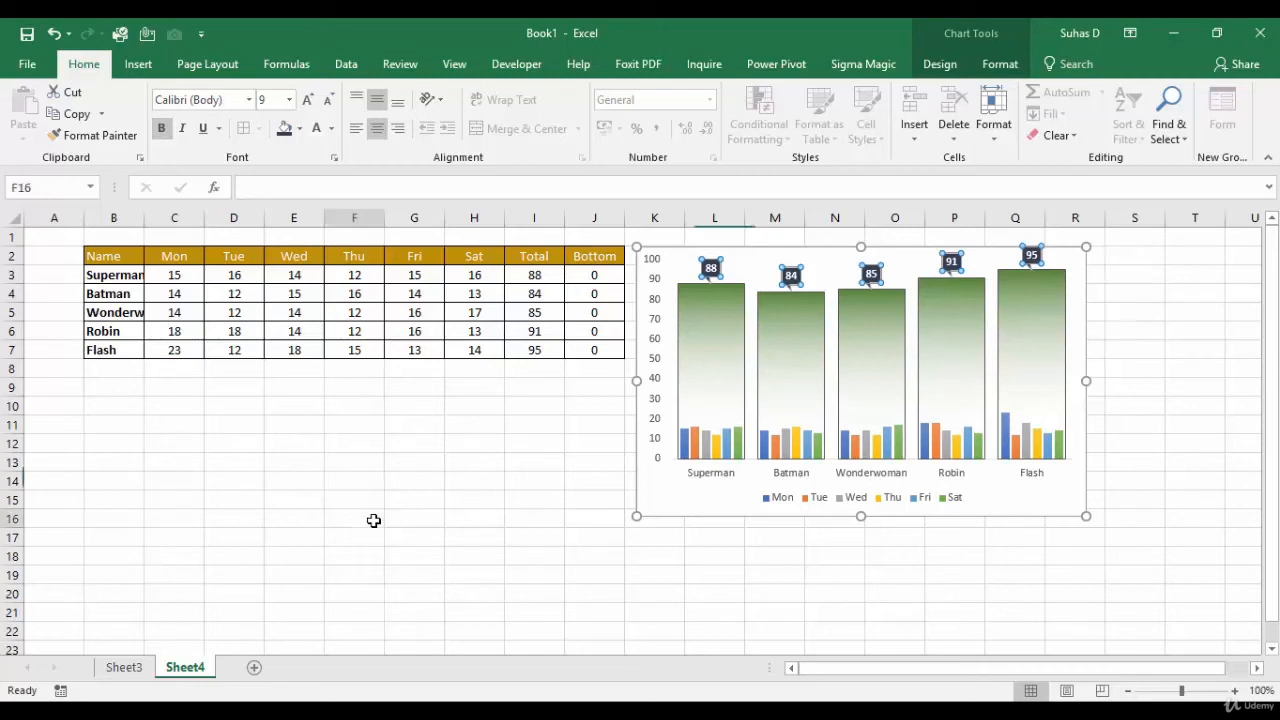
left_click(734, 252)
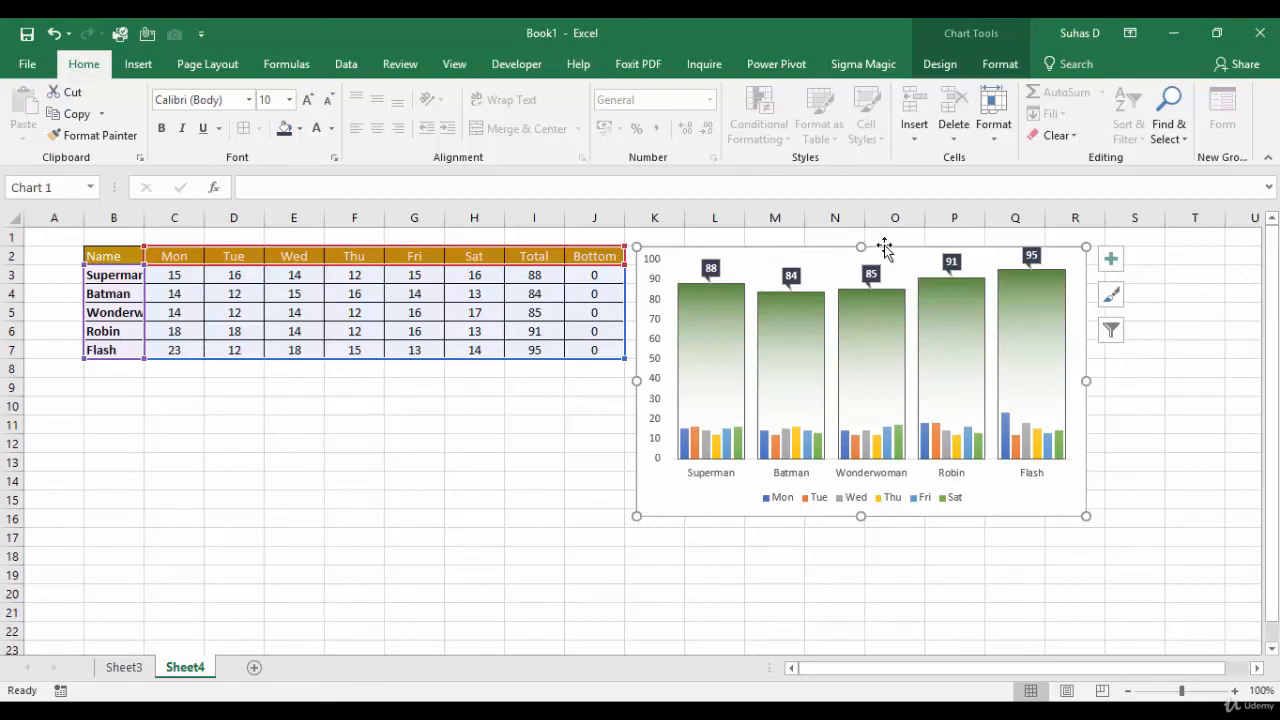
right_click(1084, 291)
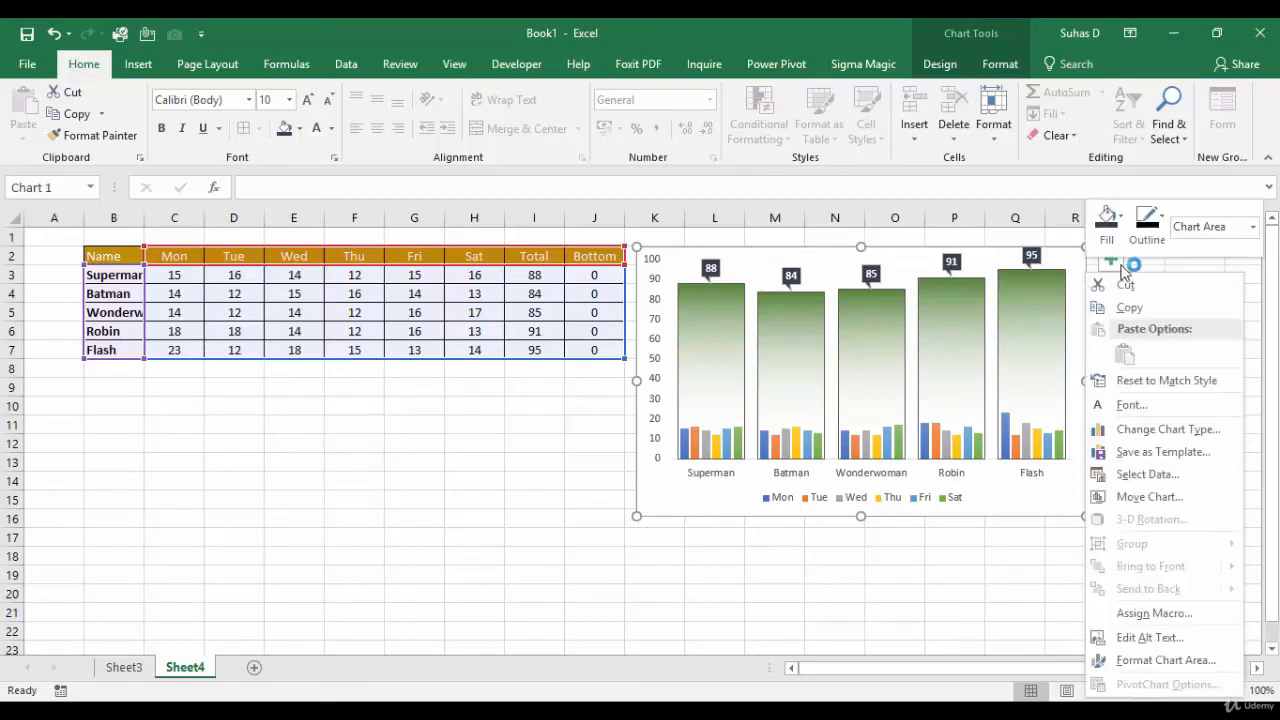
left_click(1157, 222)
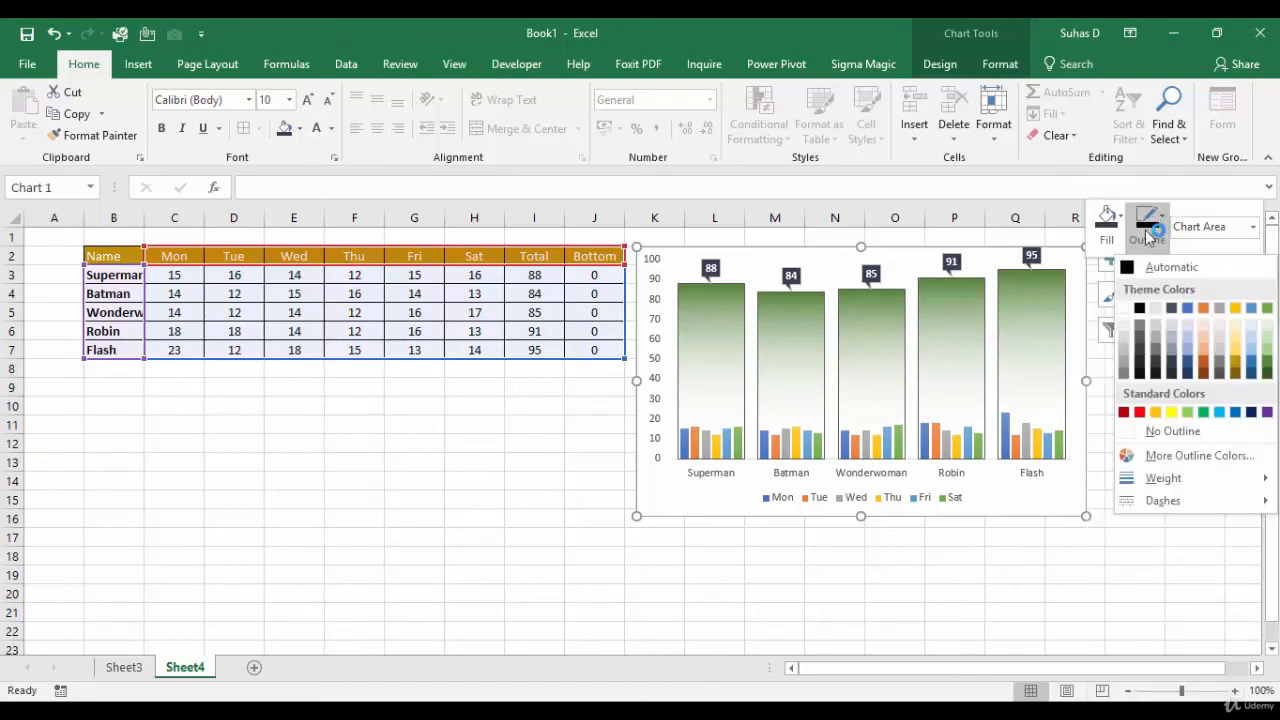
left_click(1138, 311)
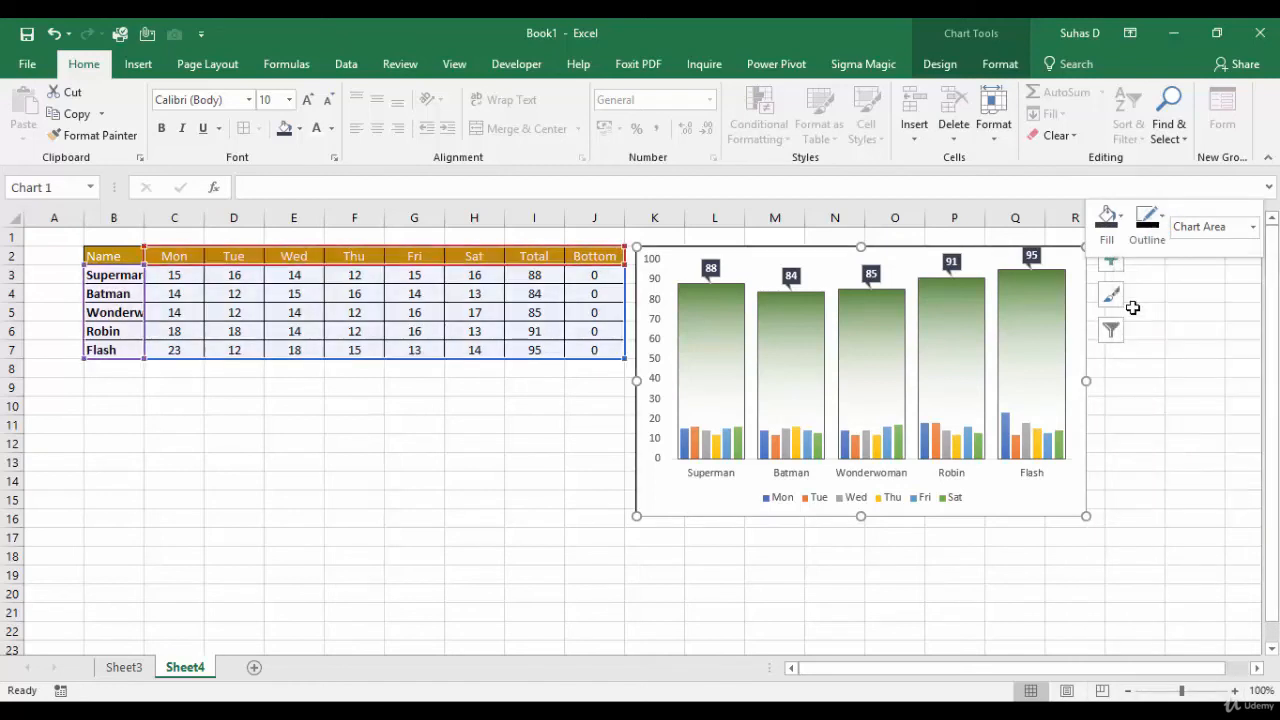
left_click(1166, 222)
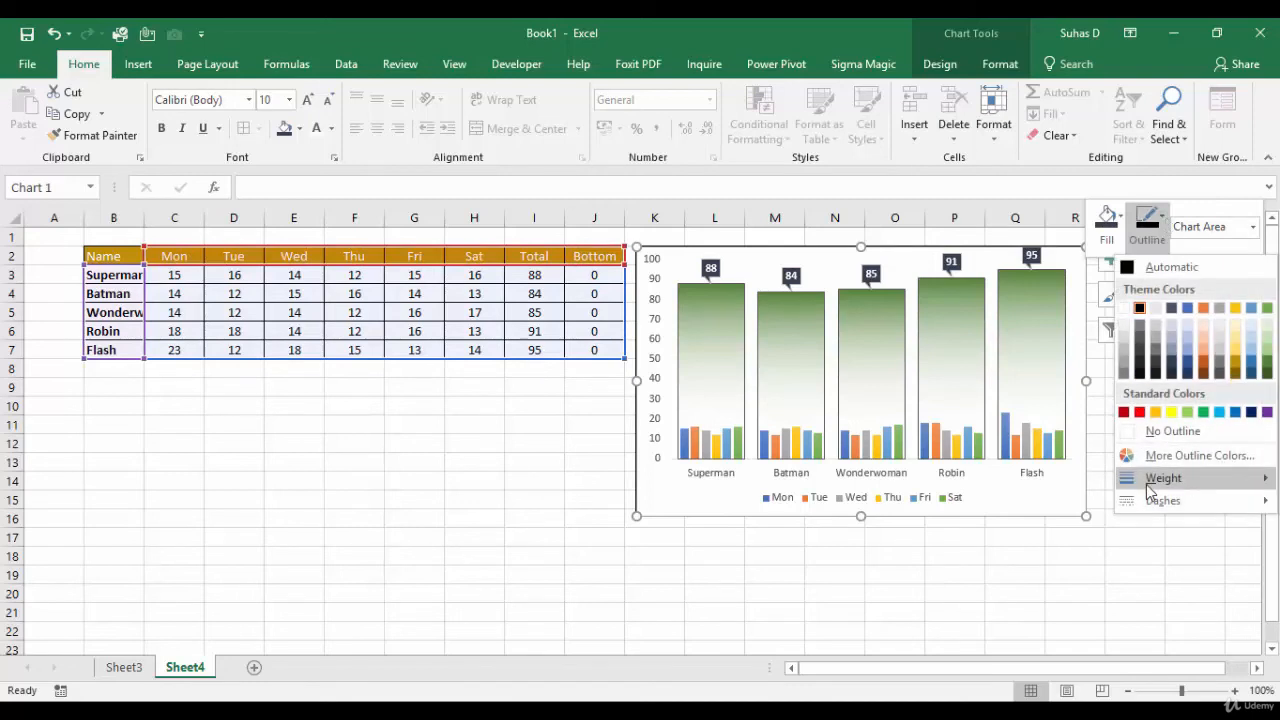
mouse_move(1146, 484)
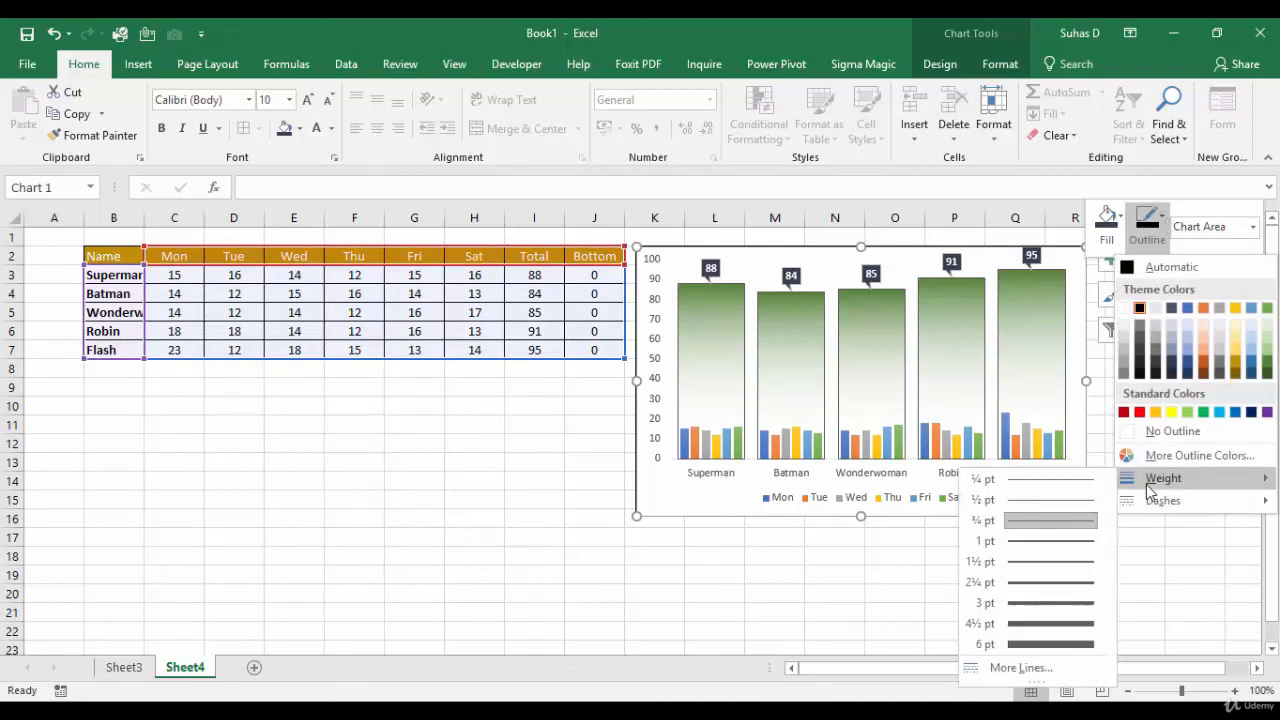
left_click(1060, 591)
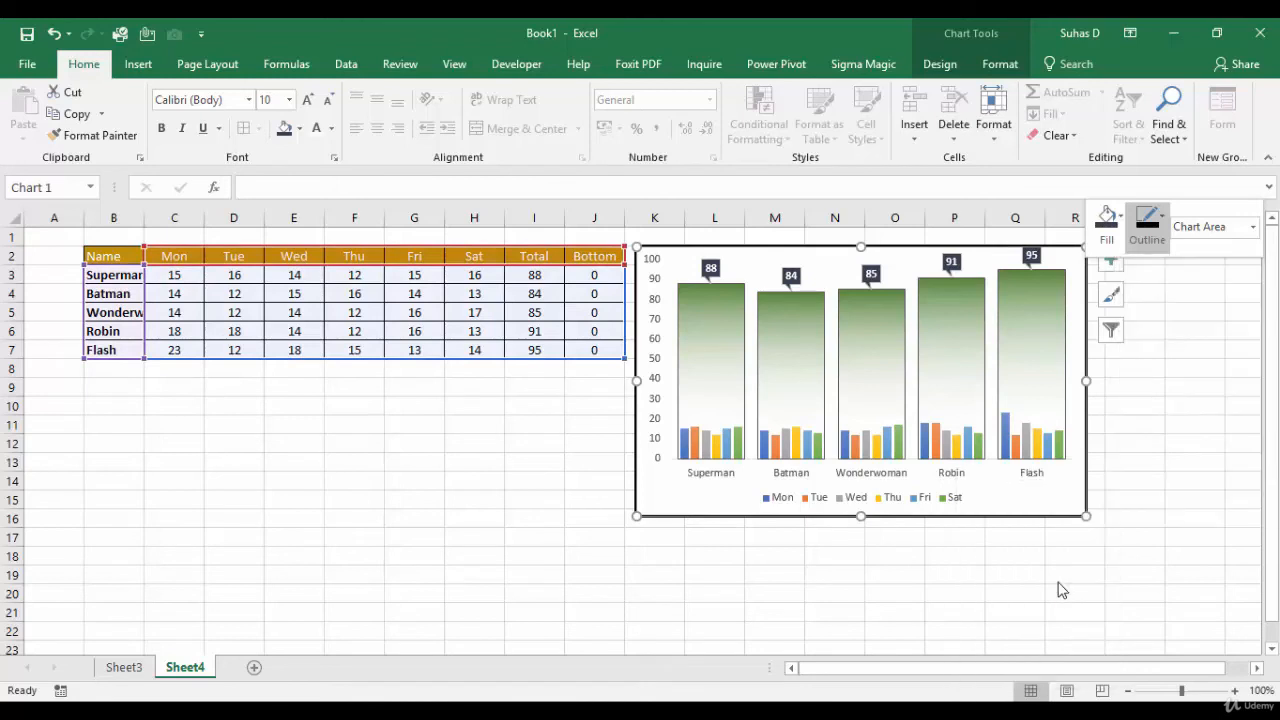
left_click(908, 617)
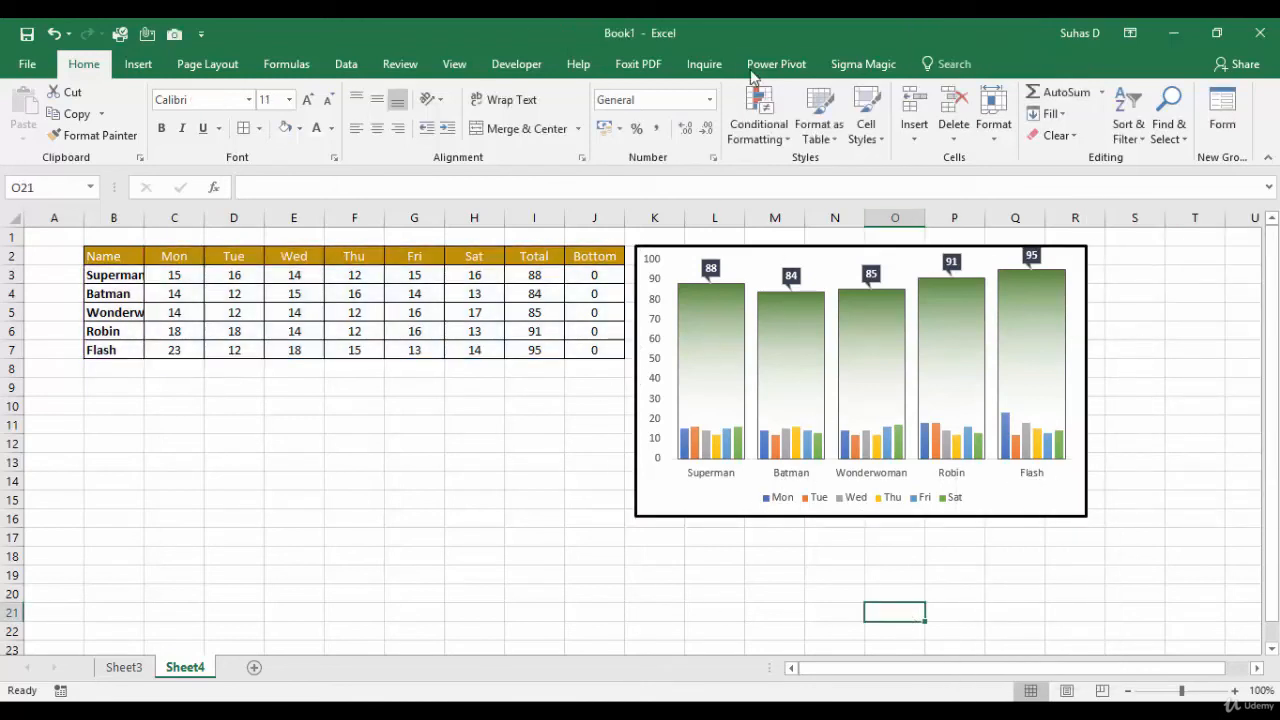
Step: Turn off the gridlines on the sheet
left_click(12, 219)
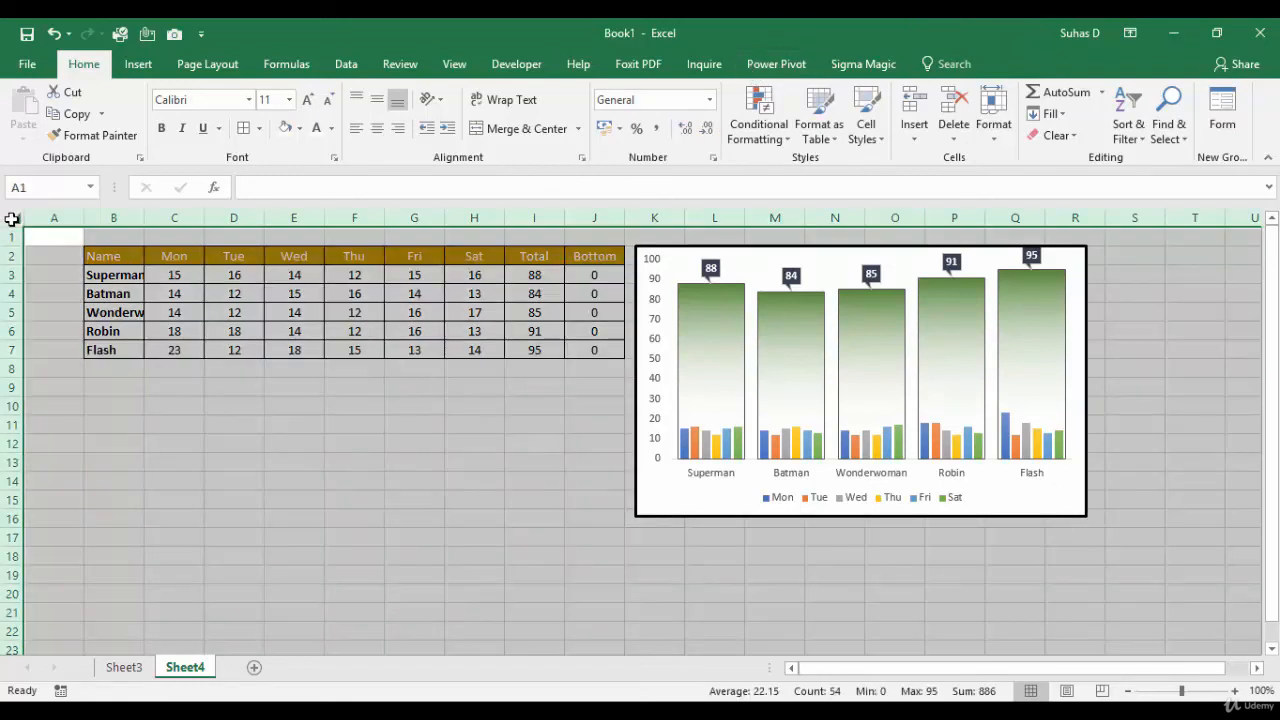
left_click(474, 66)
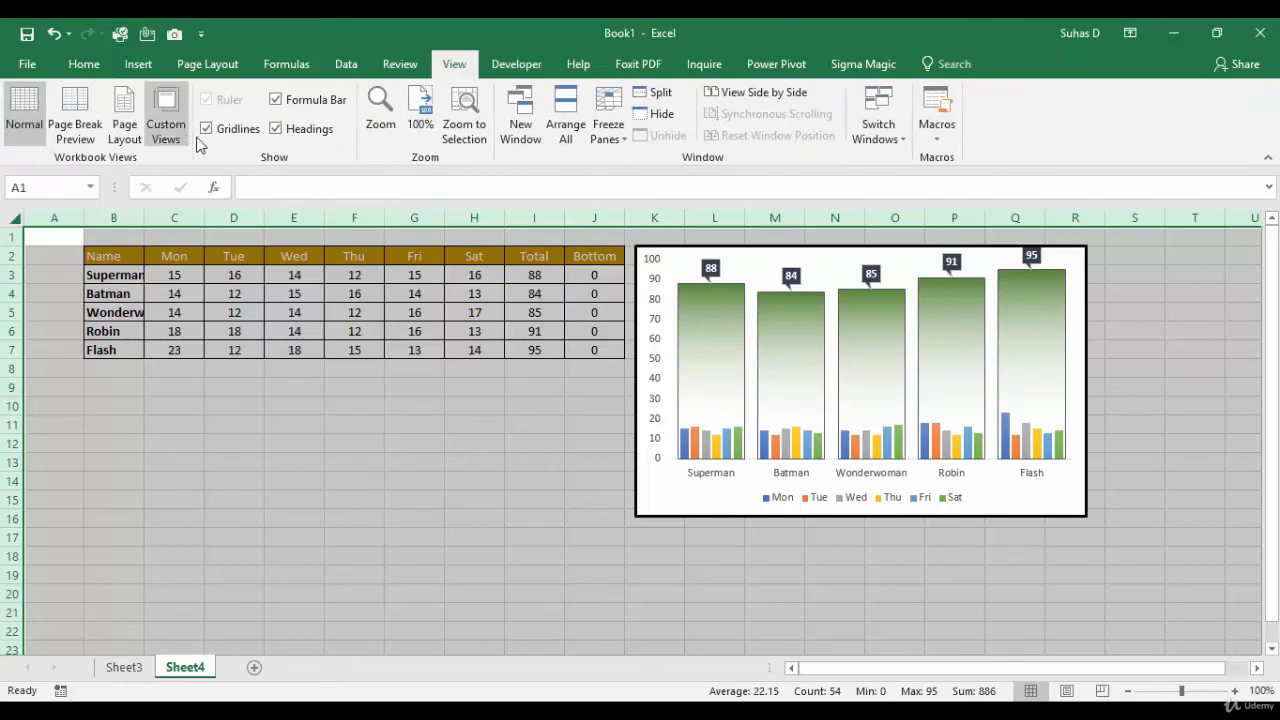
left_click(205, 129)
left_click(330, 444)
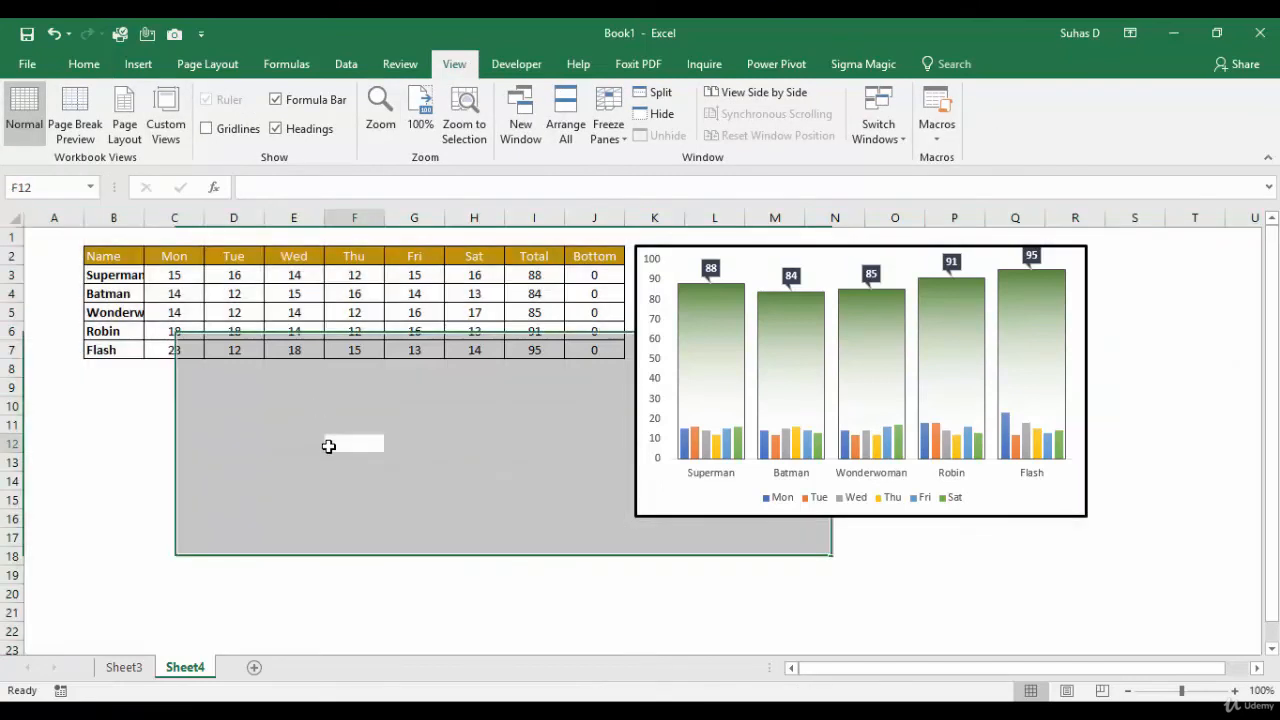
Step: Apply thick outside borders around the sales table from Name to Bottom, range B2:J7
left_click_drag(103, 256, 577, 354)
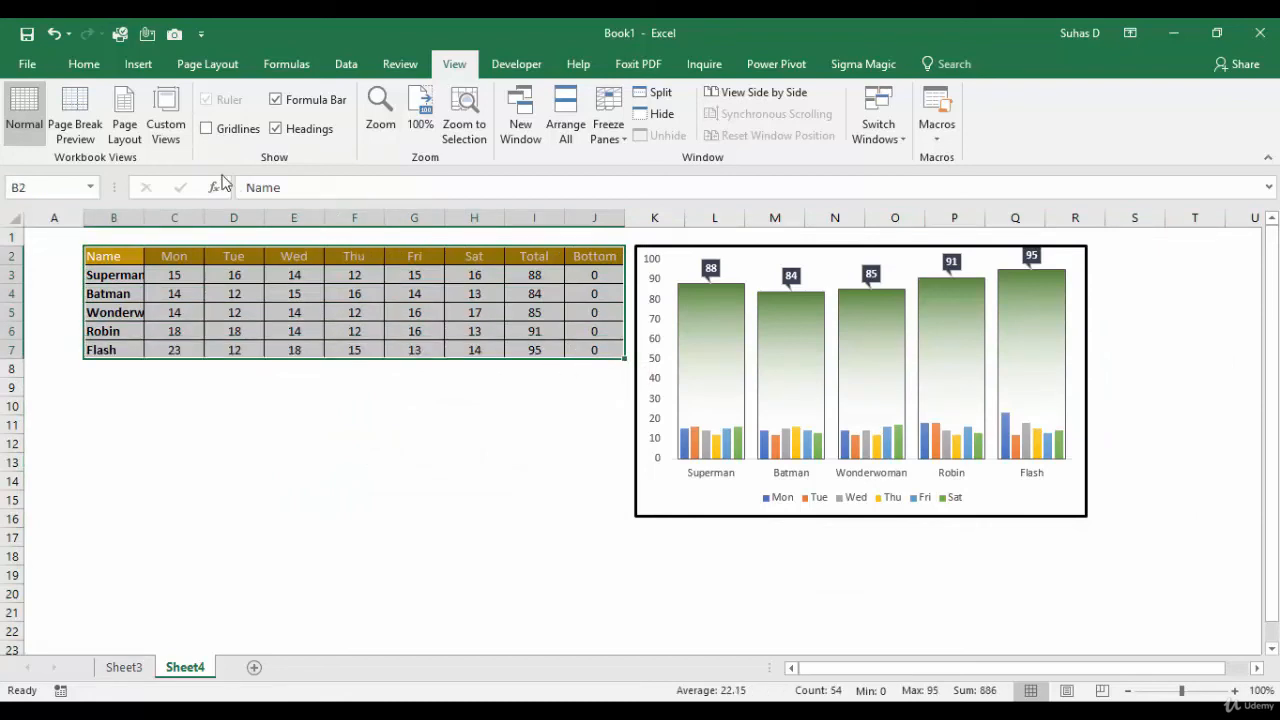
left_click(84, 64)
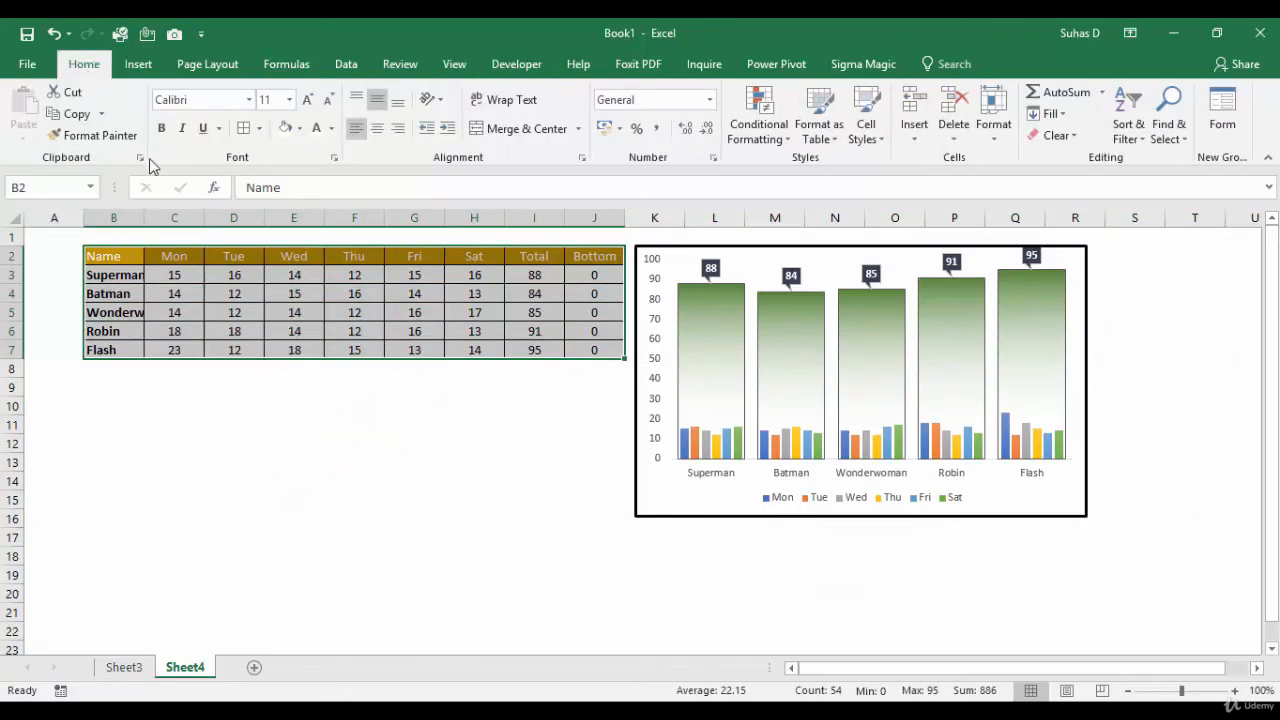
left_click(260, 130)
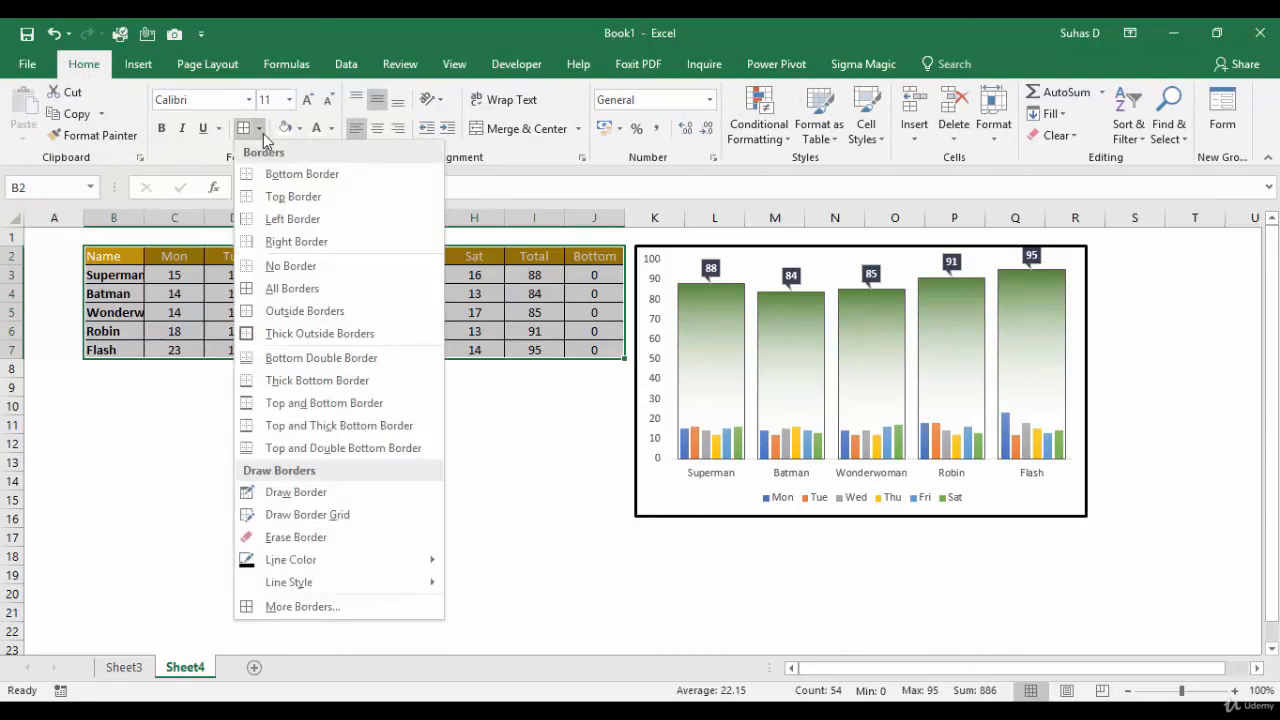
left_click(290, 340)
left_click(395, 483)
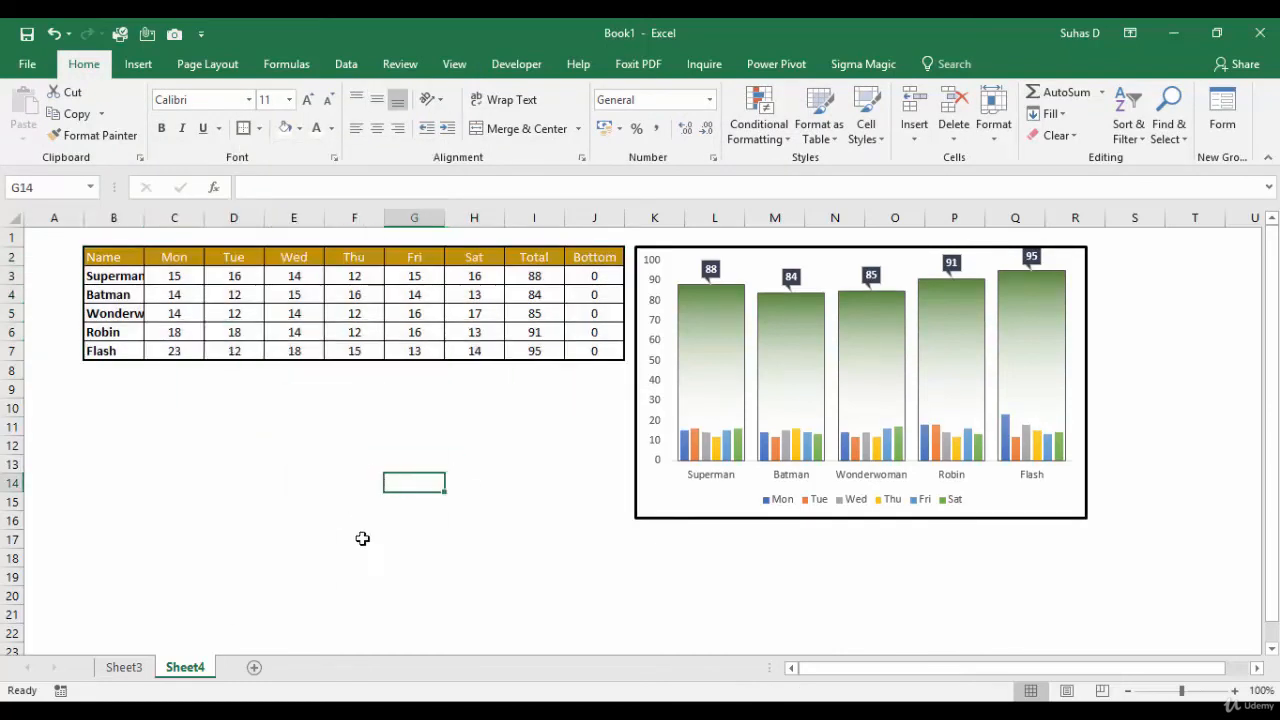
left_click(357, 591)
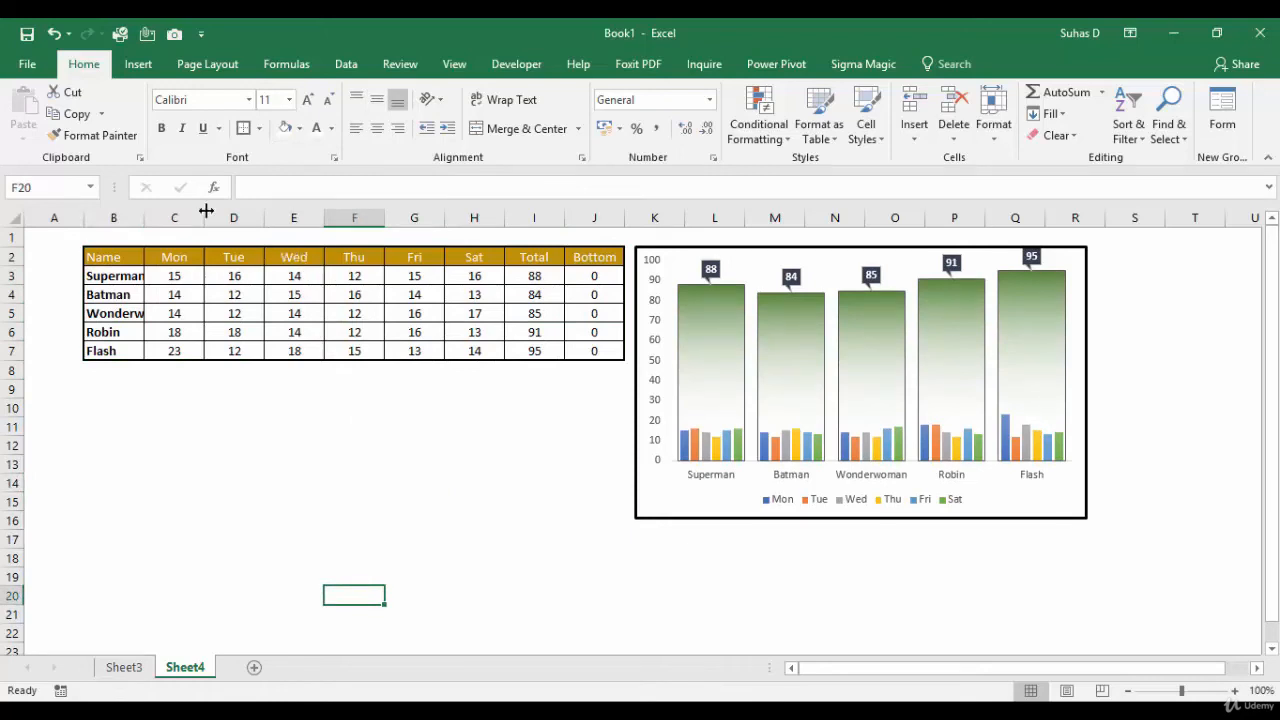
Step: Insert a WordArt text in the black style with a blue shadow and move it below the table and chart
left_click(140, 64)
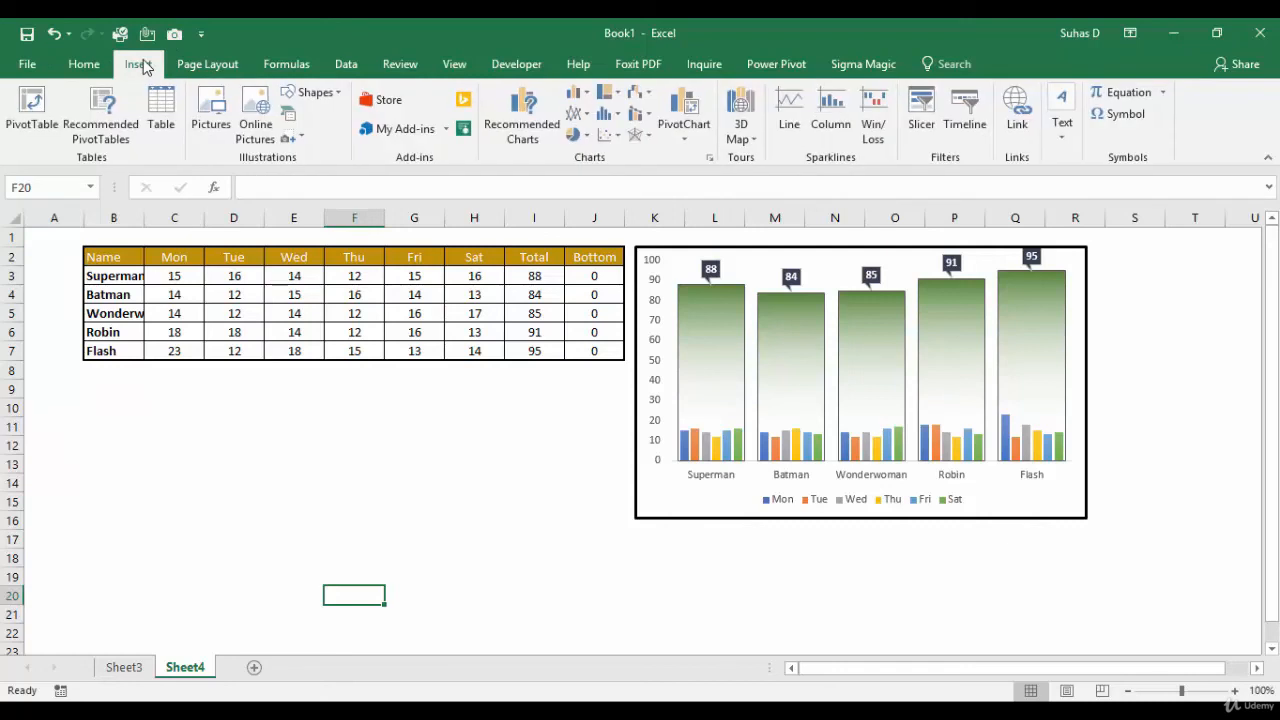
left_click(1064, 148)
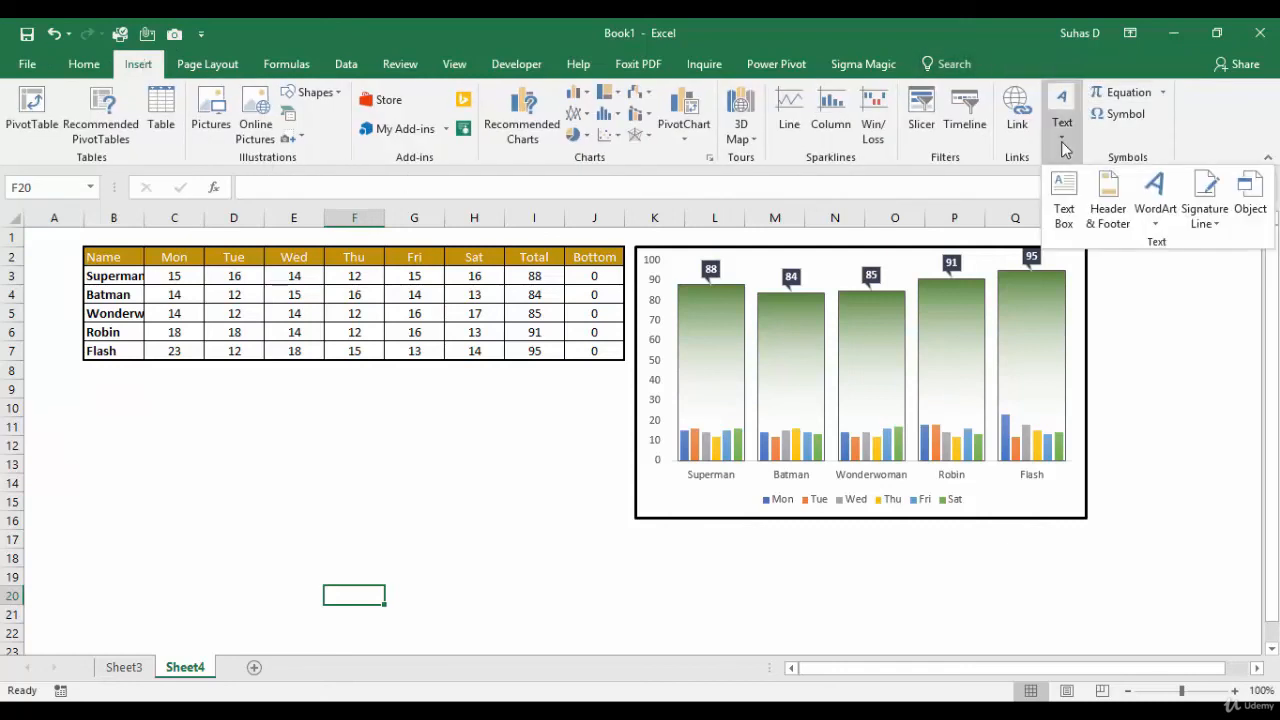
left_click(1155, 210)
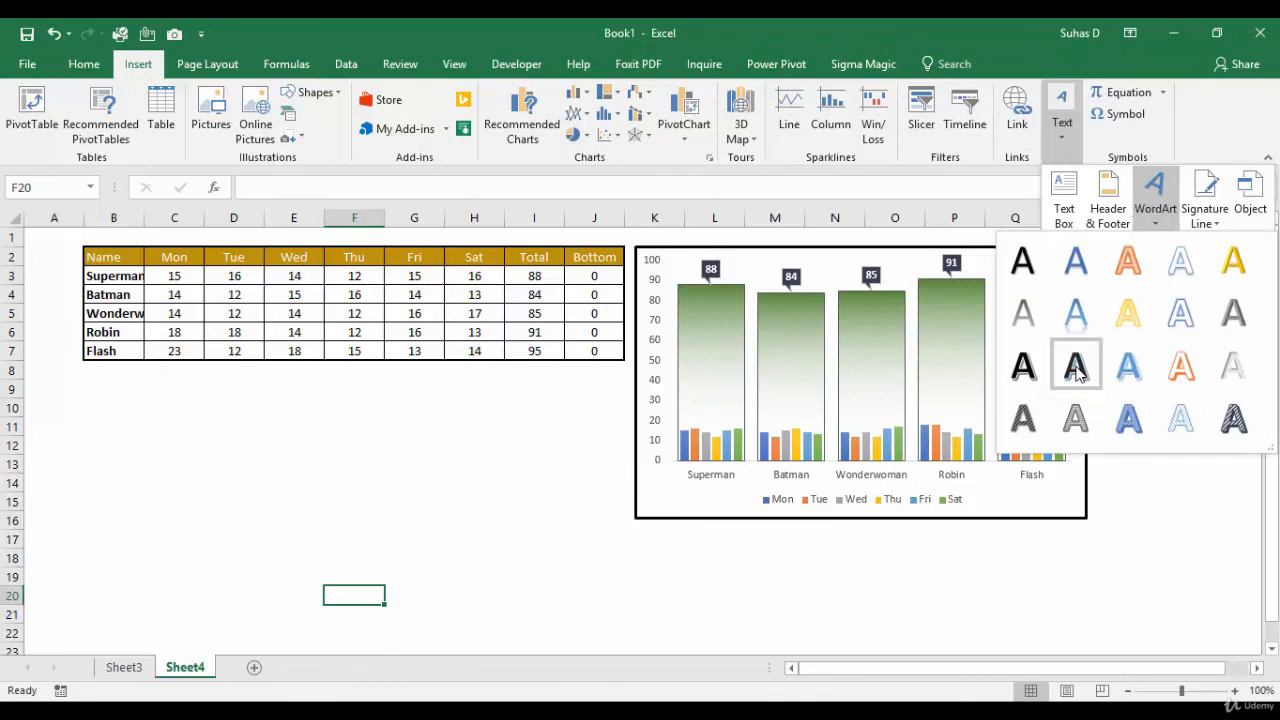
left_click(1075, 370)
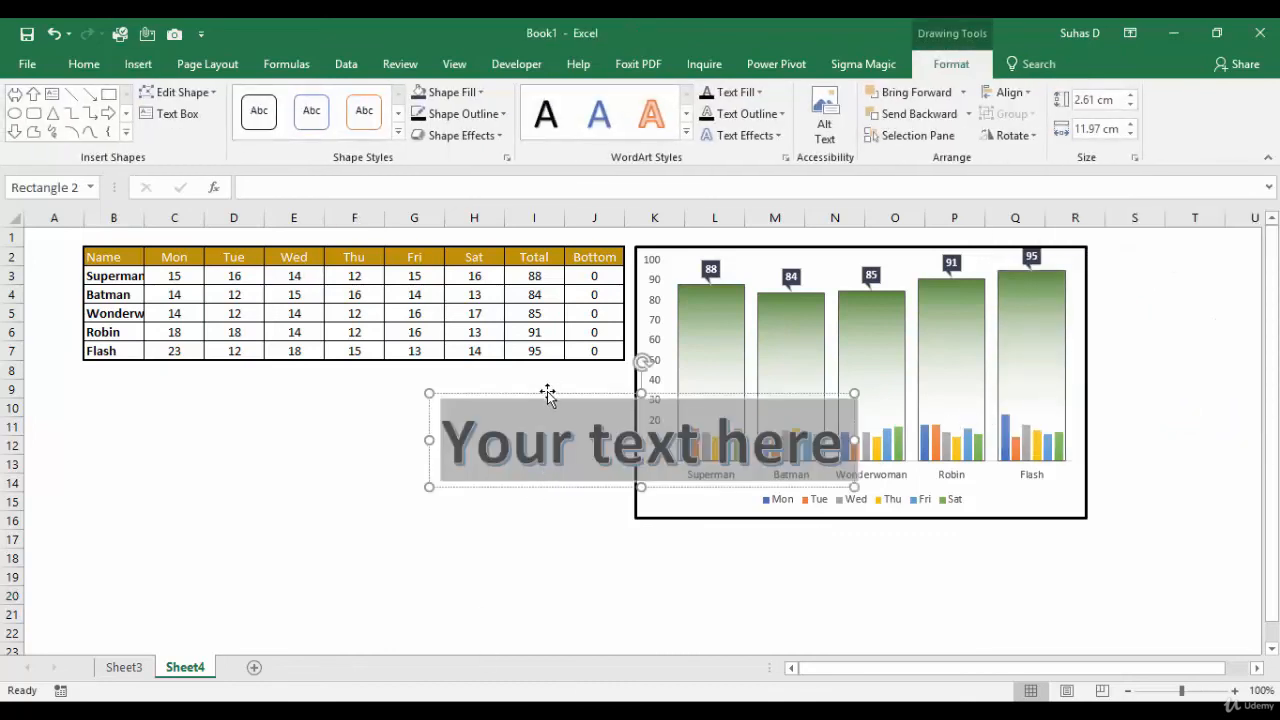
left_click_drag(548, 395, 517, 533)
Step: Replace the WordArt placeholder text with the title "Weekly Sales Chart" and deselect it
left_click_drag(812, 585, 415, 608)
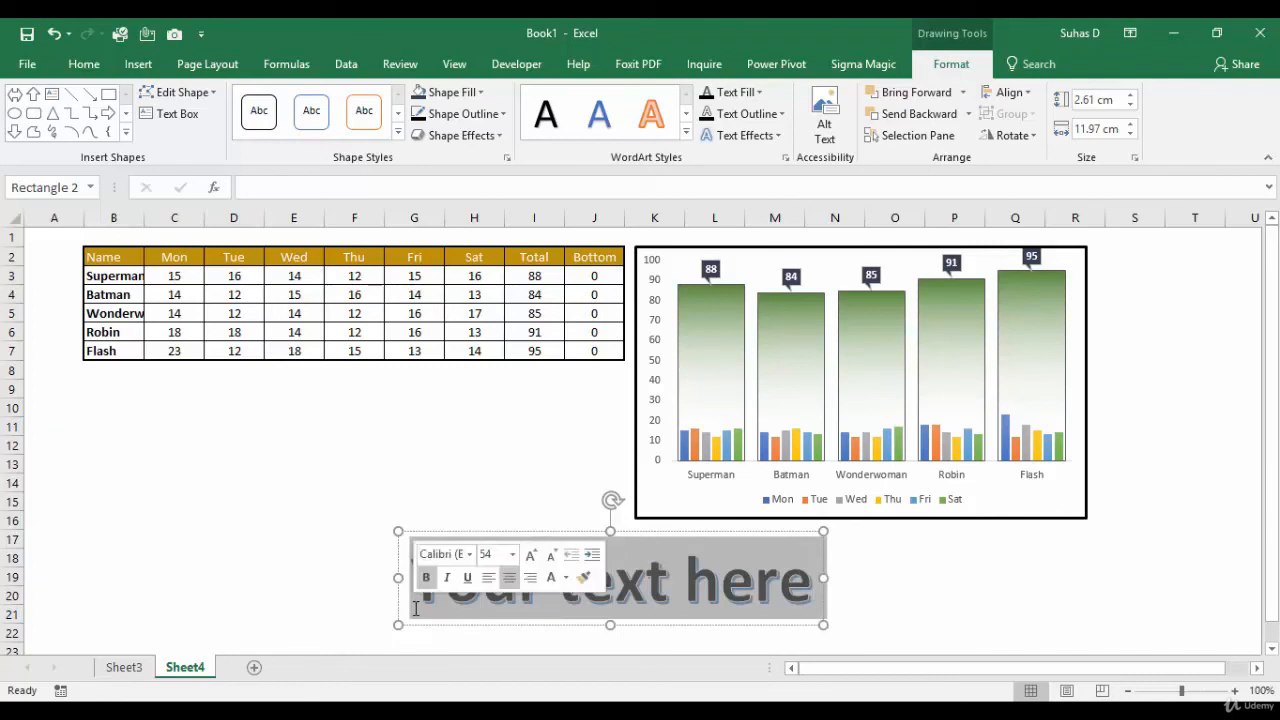
key("Delete")
type("W")
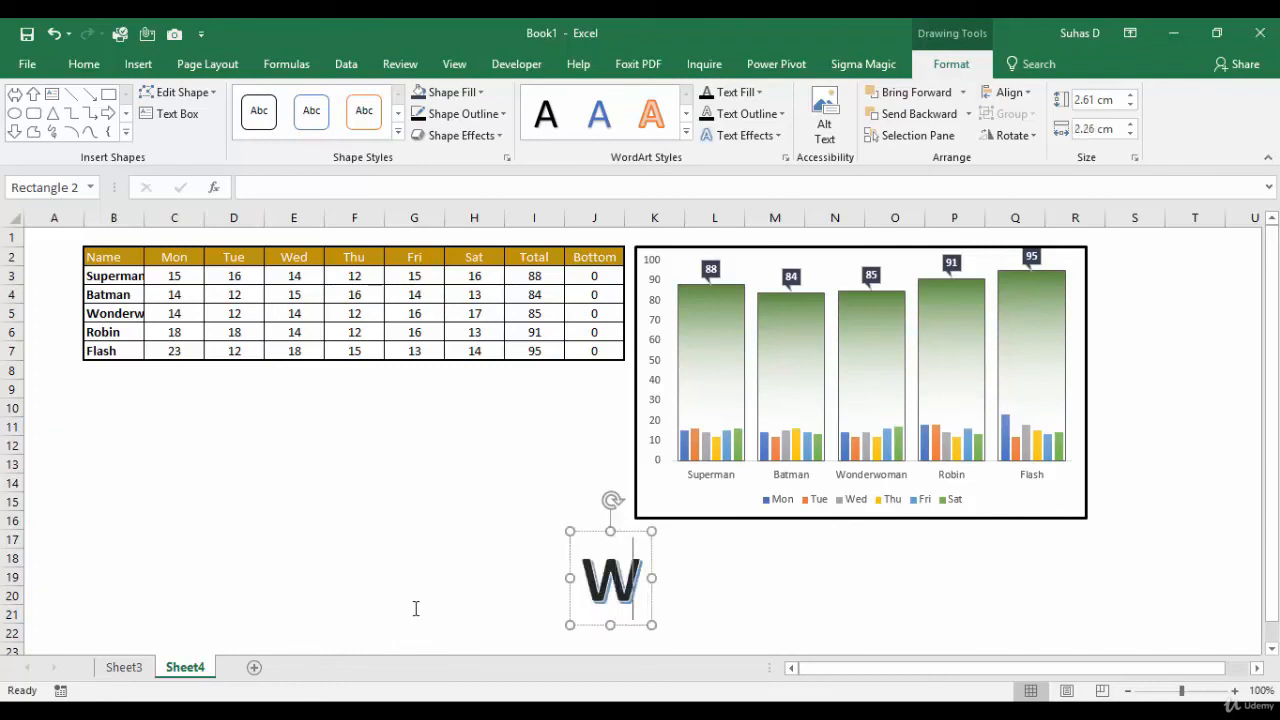
type("eekl")
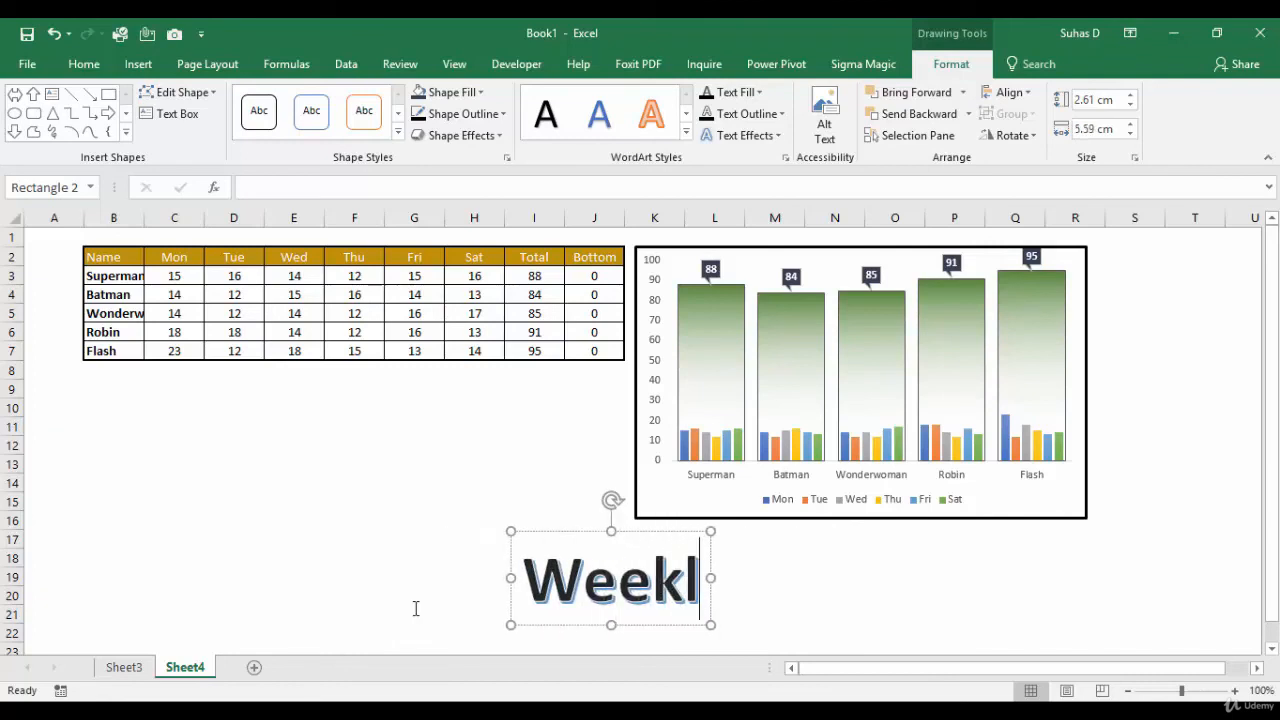
type("y Sales")
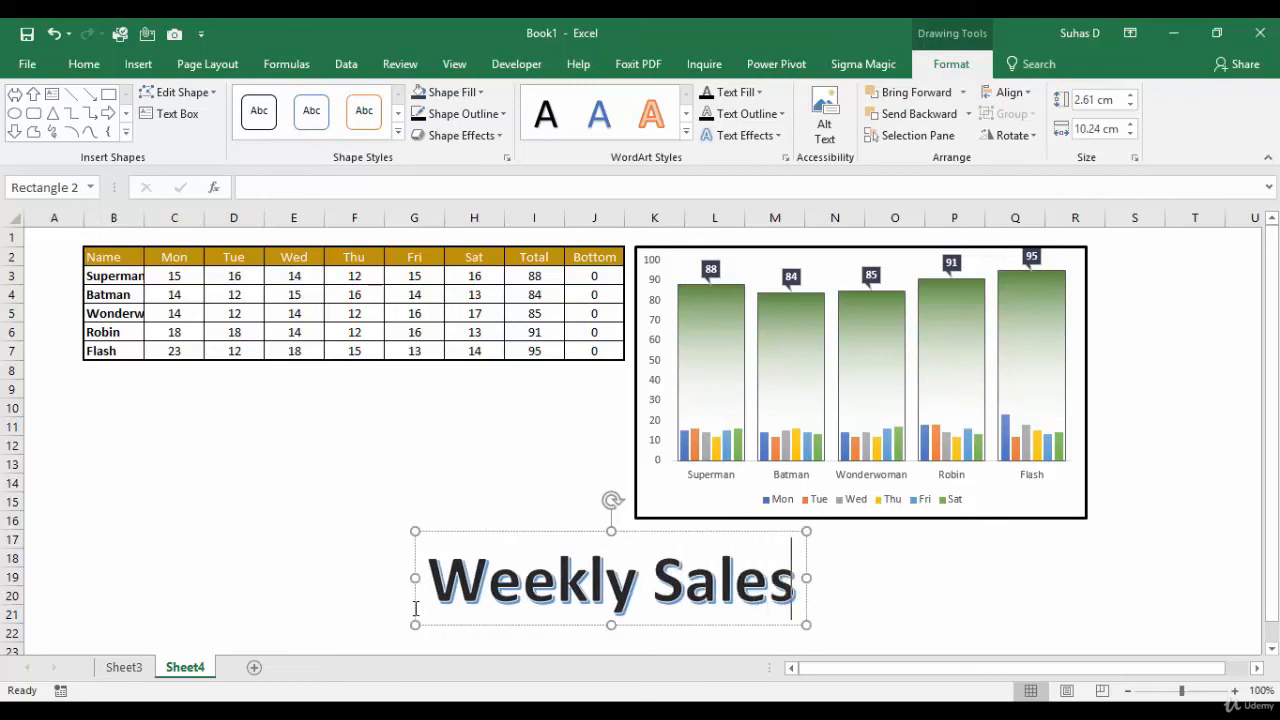
type(" Cha")
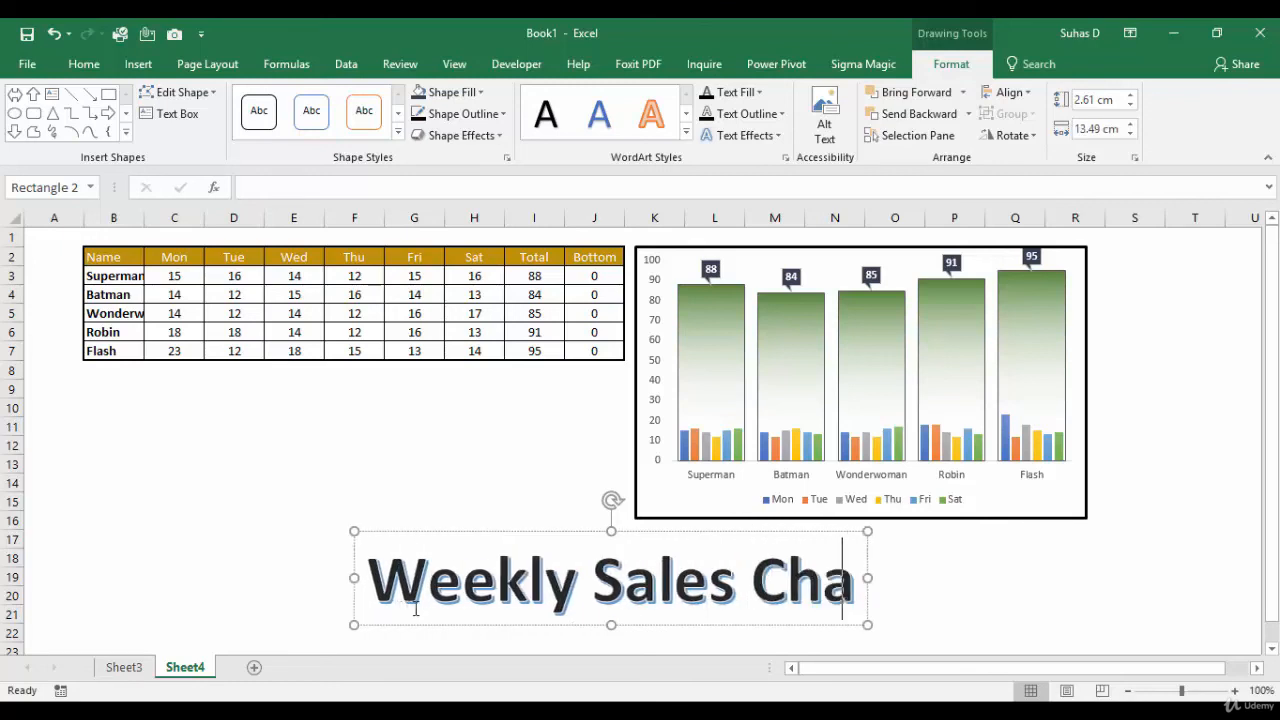
type("rt")
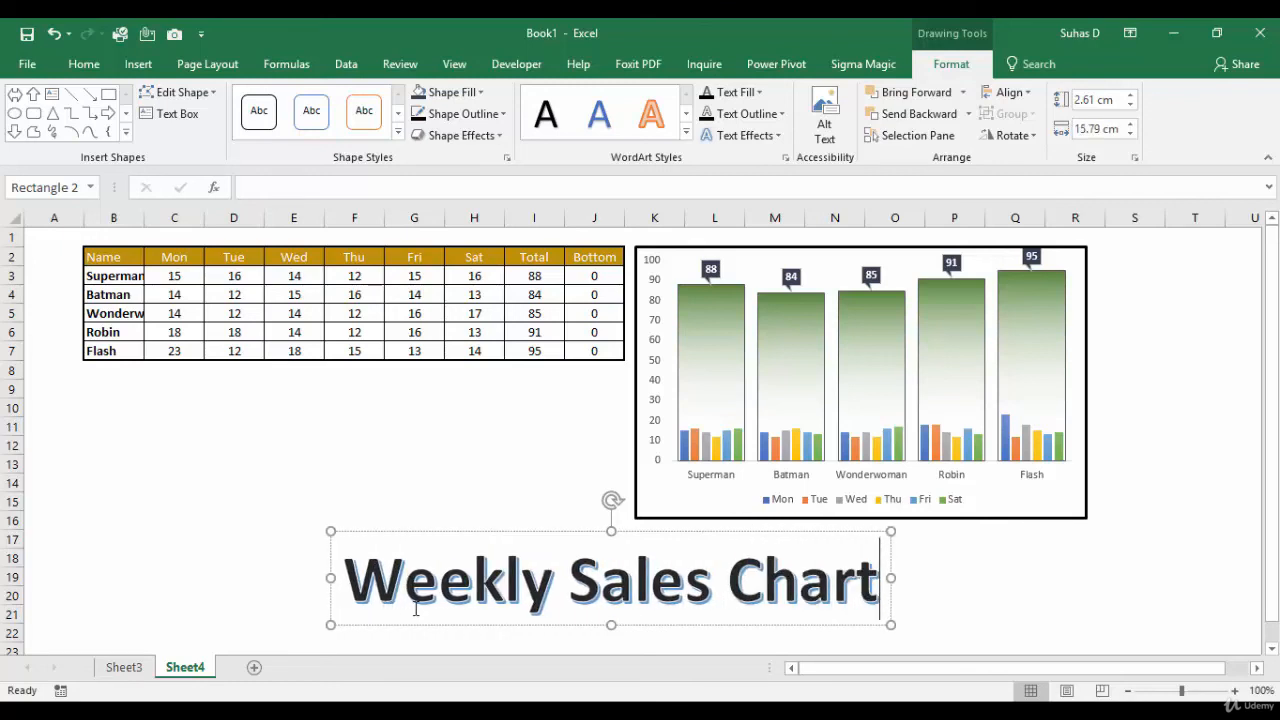
left_click(1184, 393)
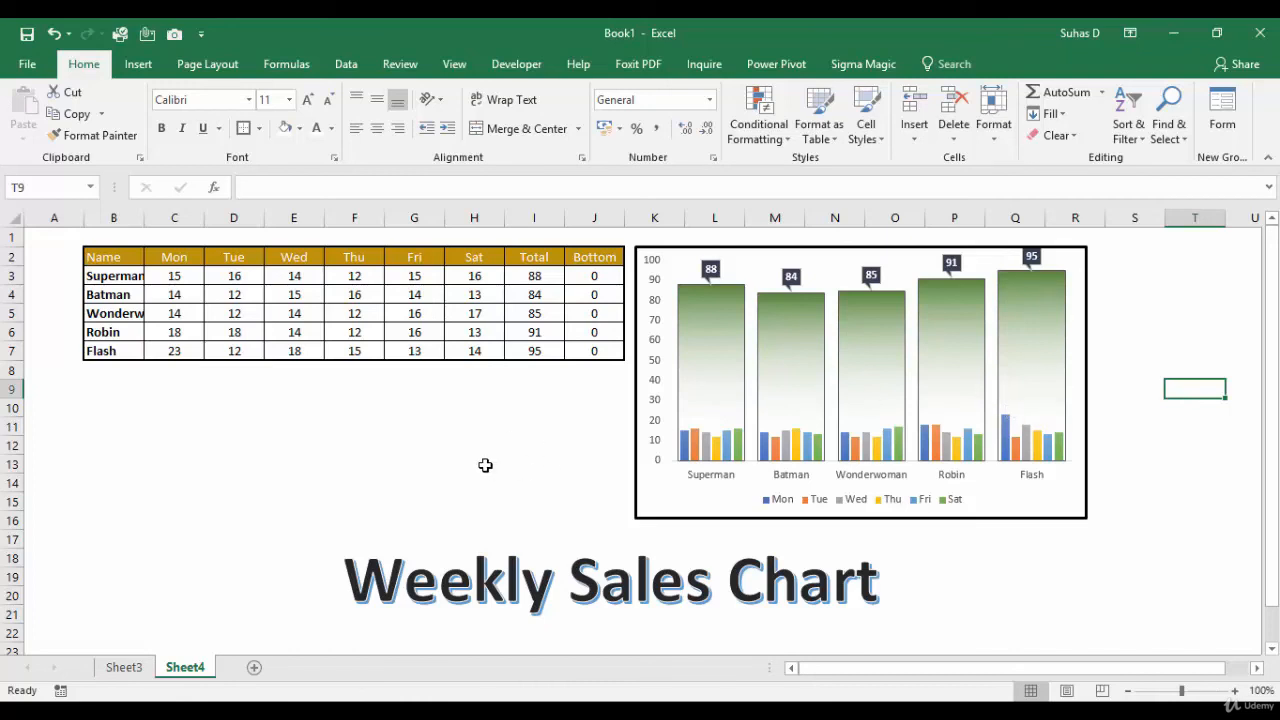
Step: Change Batman's Wednesday sales in cell E4 to 45
left_click(294, 296)
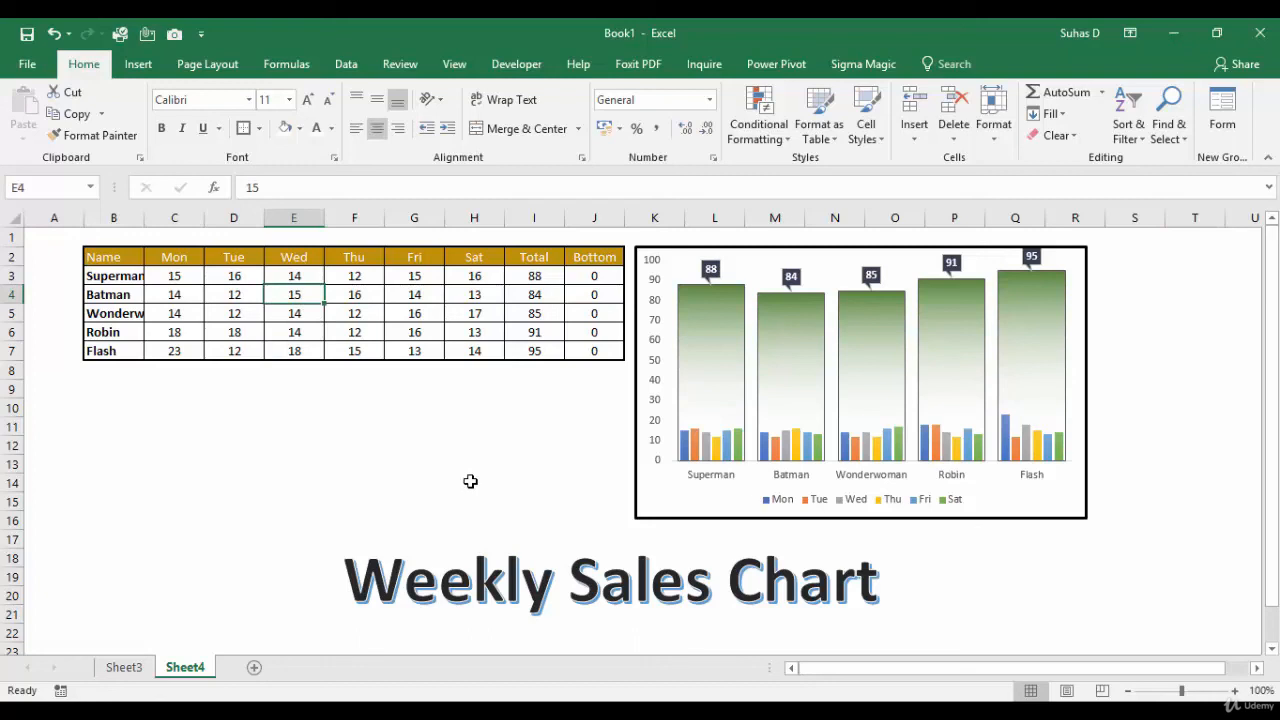
type("45")
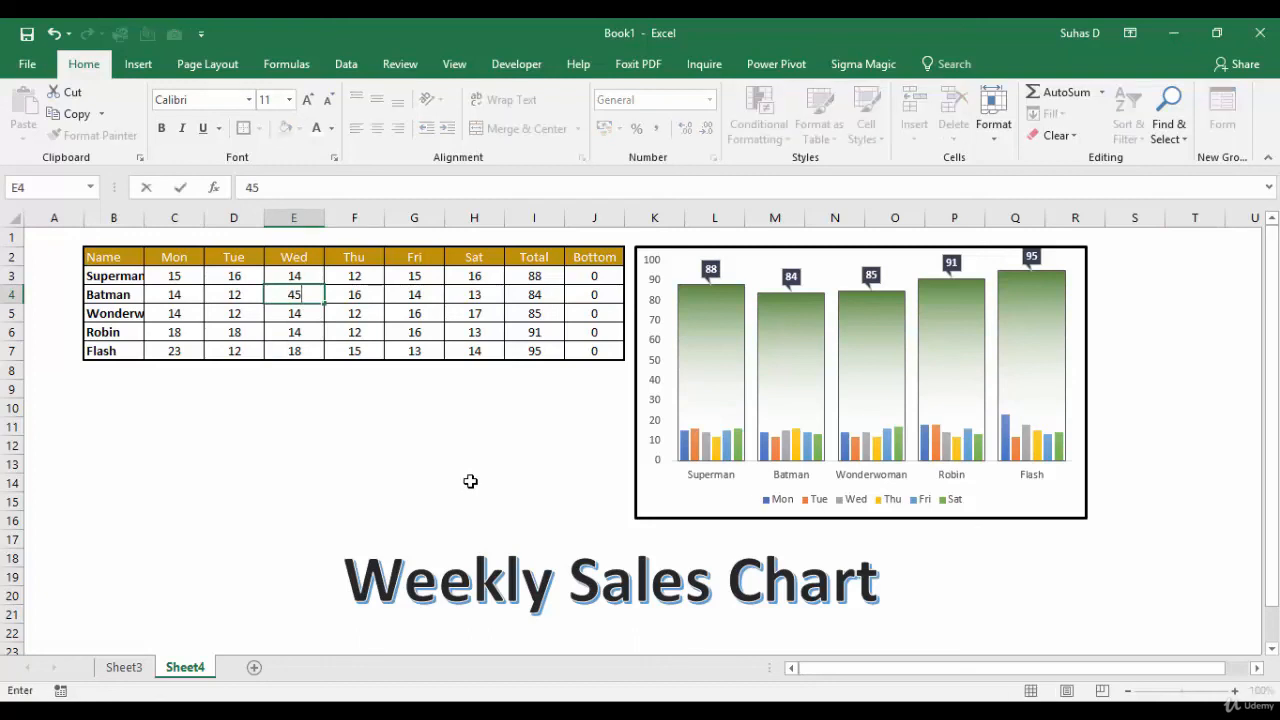
key("Return")
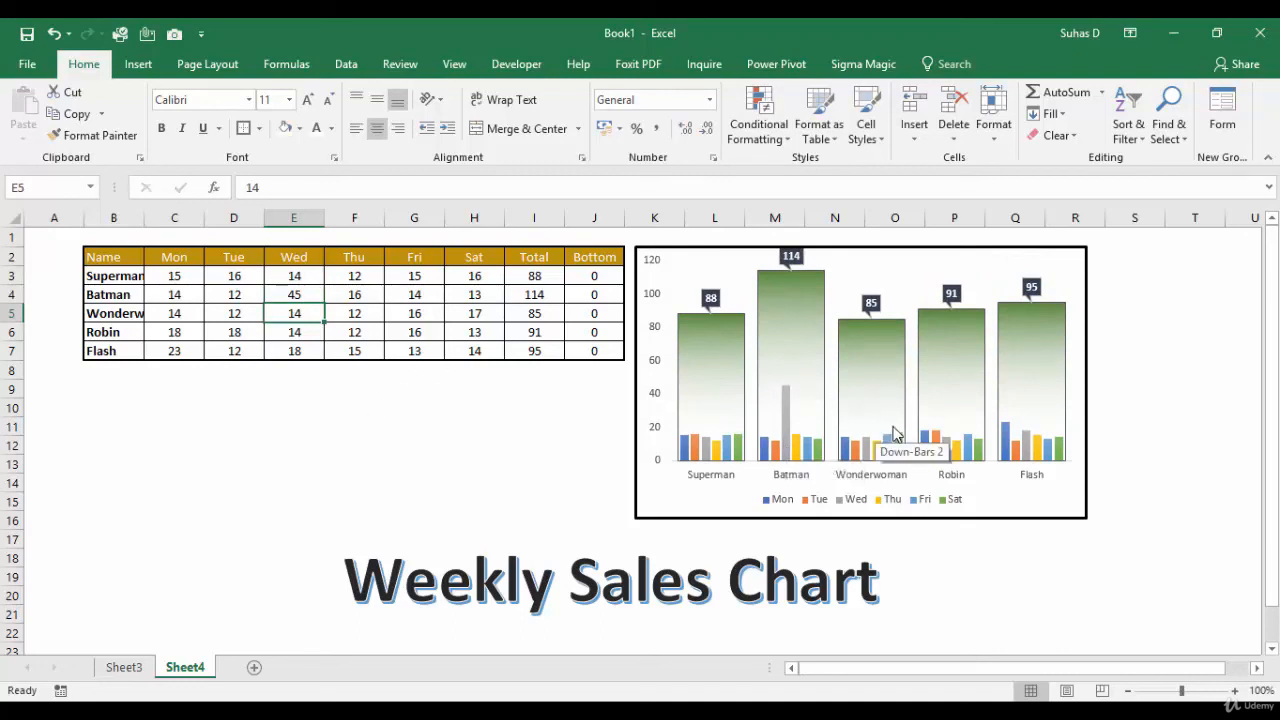
Step: Auto-fit the Name column to its contents and change Wonderwoman's Monday sales in cell C5 to 25
double_click(144, 217)
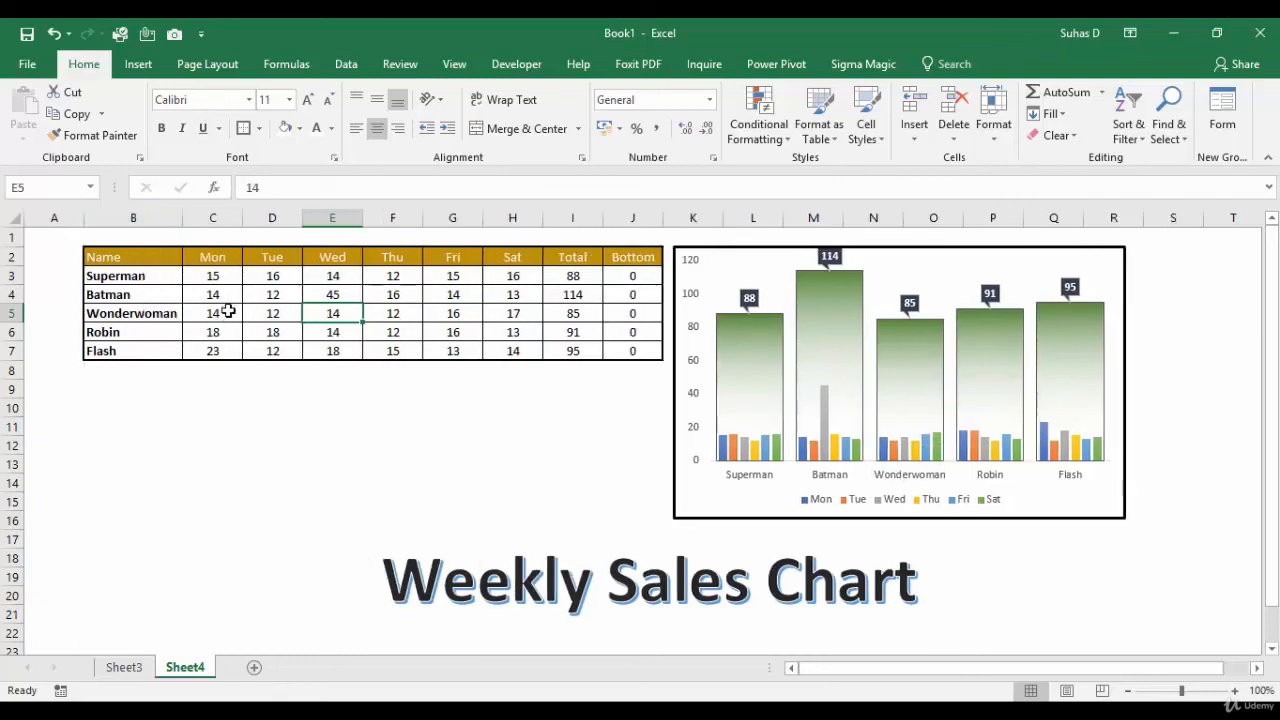
left_click(228, 312)
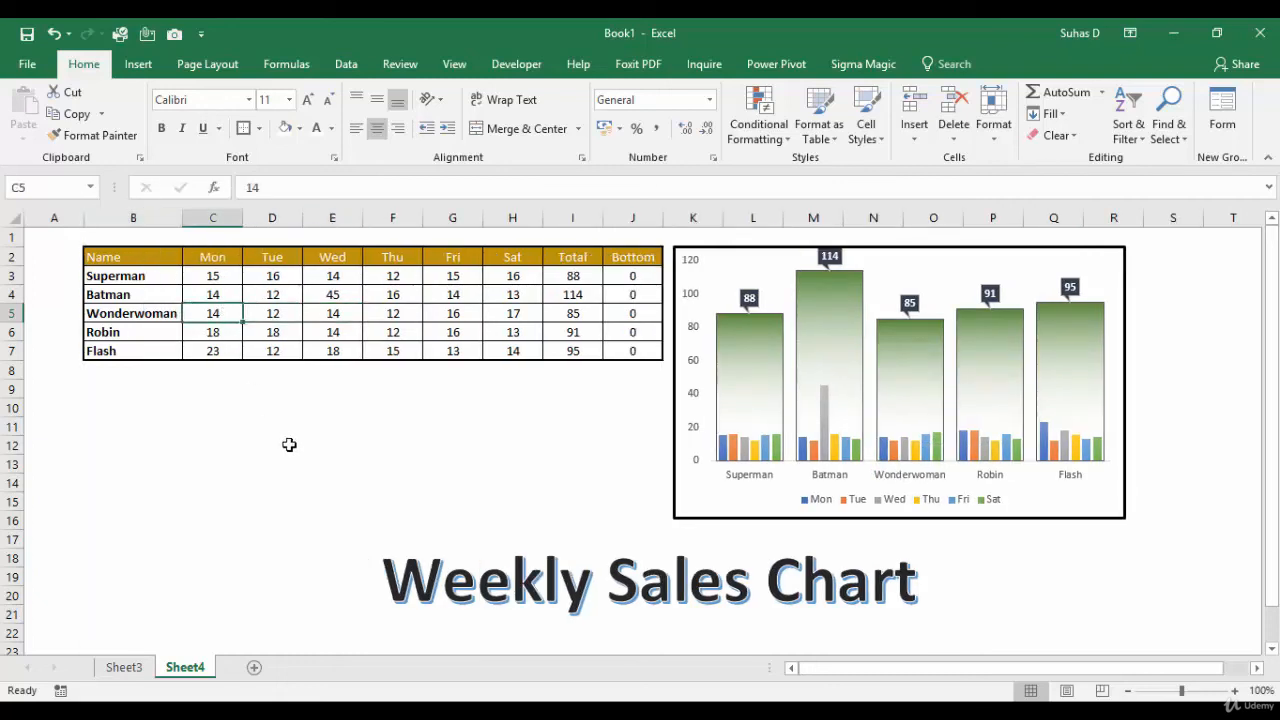
type("25")
key("Return")
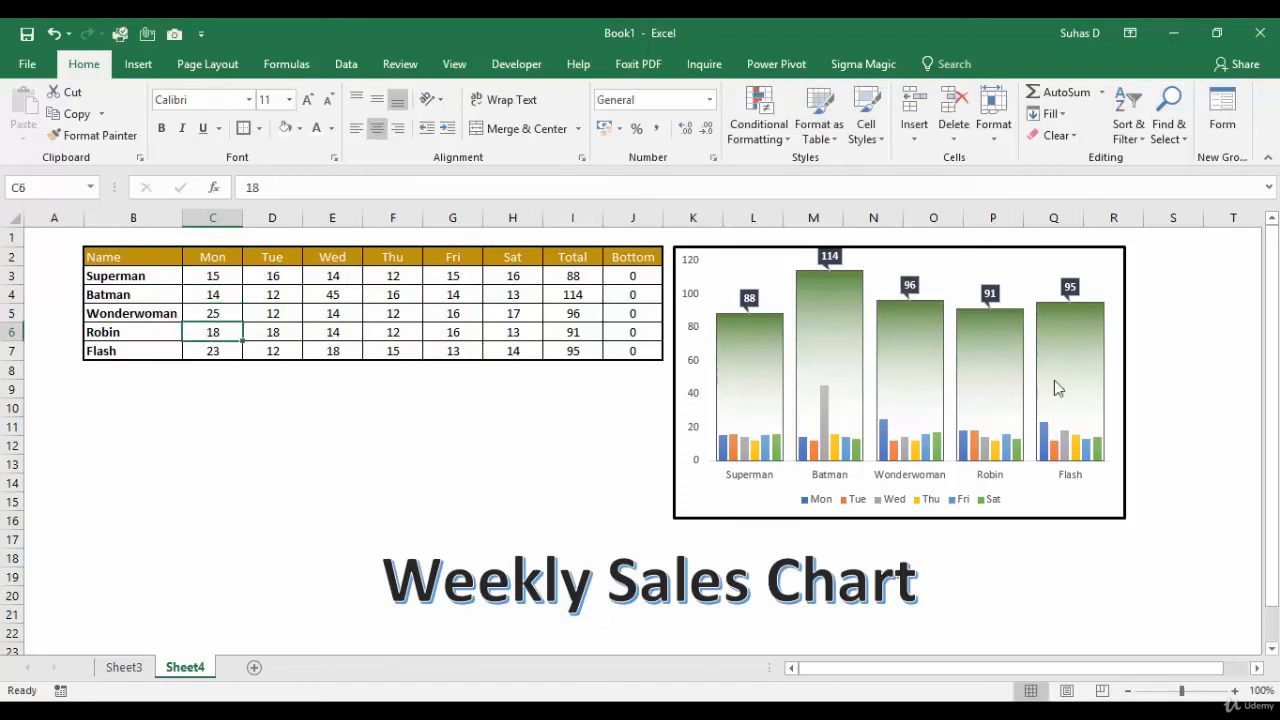
left_click(1012, 556)
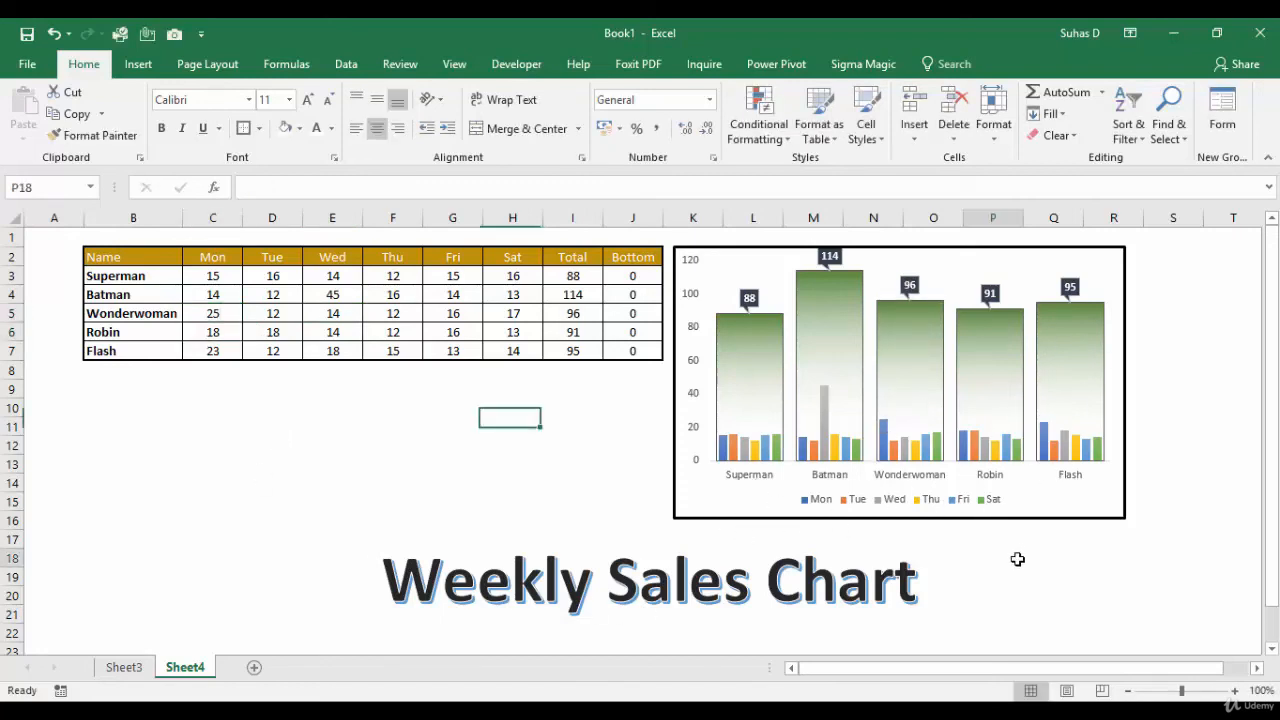